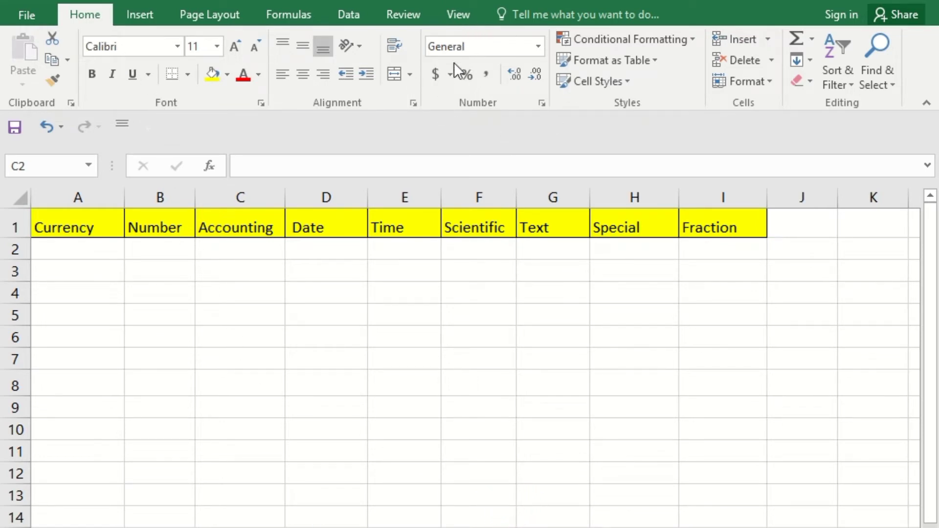
Browse the number format list and close it without choosing a format
click(538, 46)
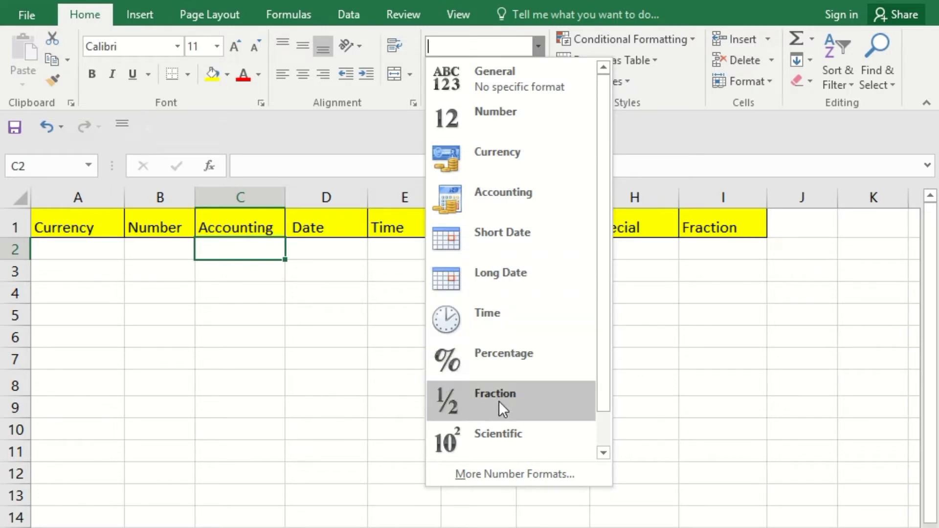
drag(606, 375, 600, 411)
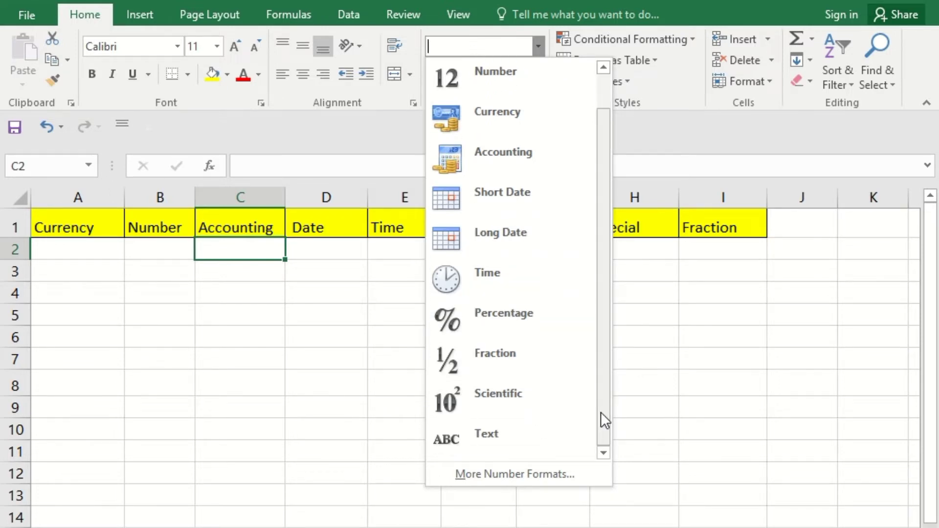
click(665, 374)
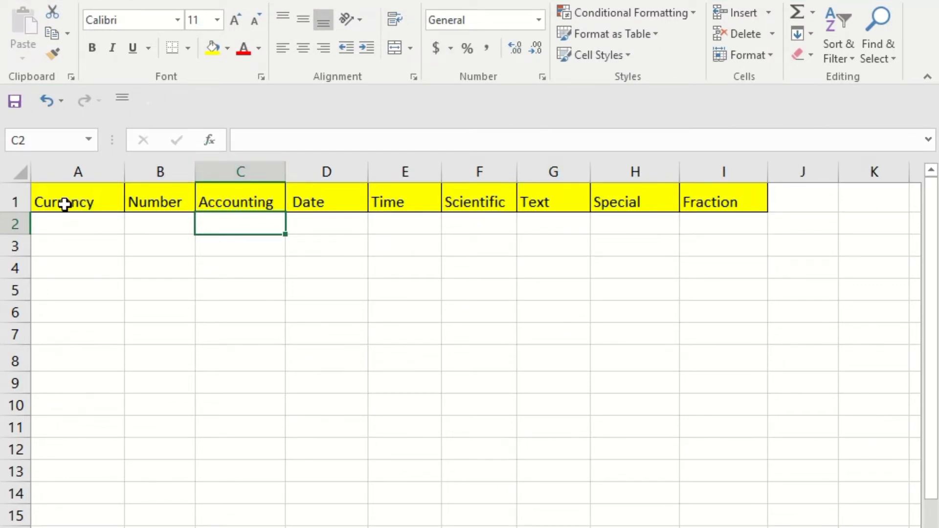
Enter 8888, 26662, 27772, 83883, 82888 and 25552 down A2:A7
click(70, 225)
text(8888)
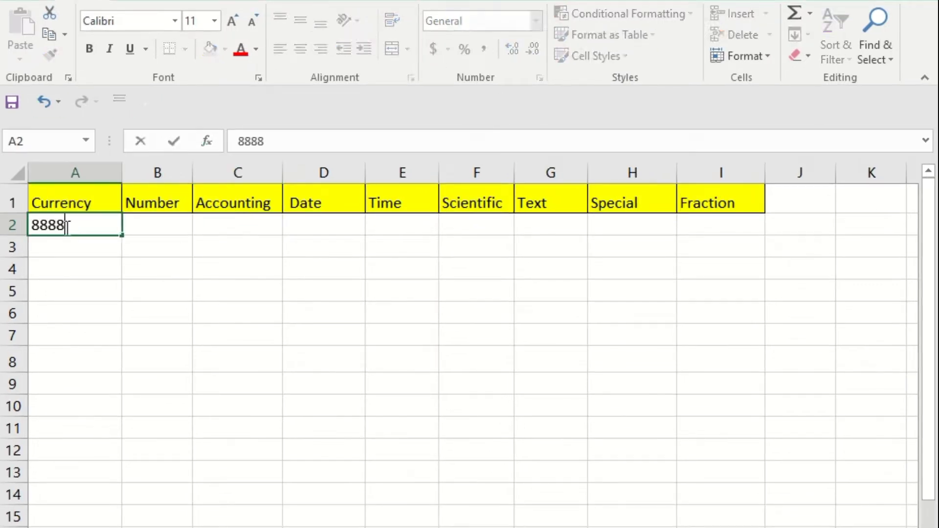
key(Return)
text(26662)
key(Return)
text(27772)
key(Return)
text(8388)
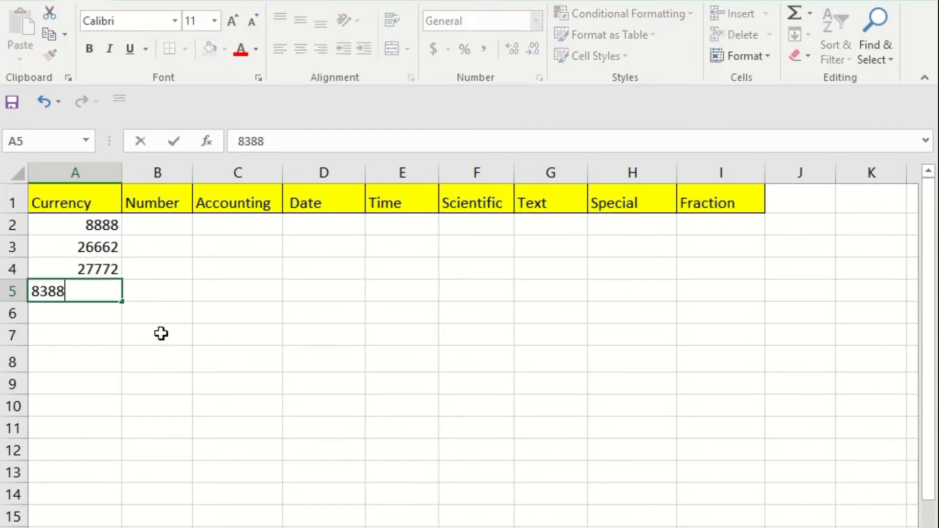
text(3)
key(Return)
text(82888)
key(Return)
text(25552)
key(Return)
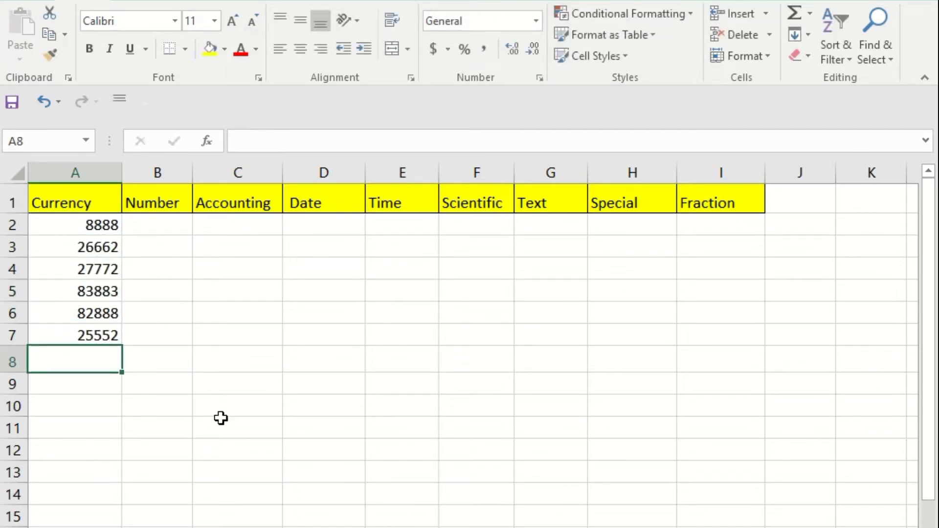
click(100, 223)
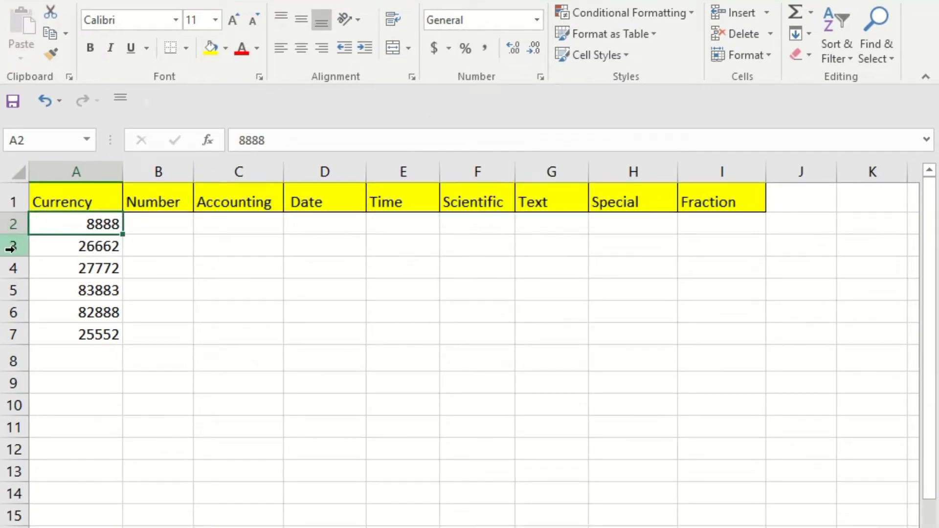
Apply Currency format to A2:A7 so the amounts read like $8,888.00
drag(63, 227, 45, 328)
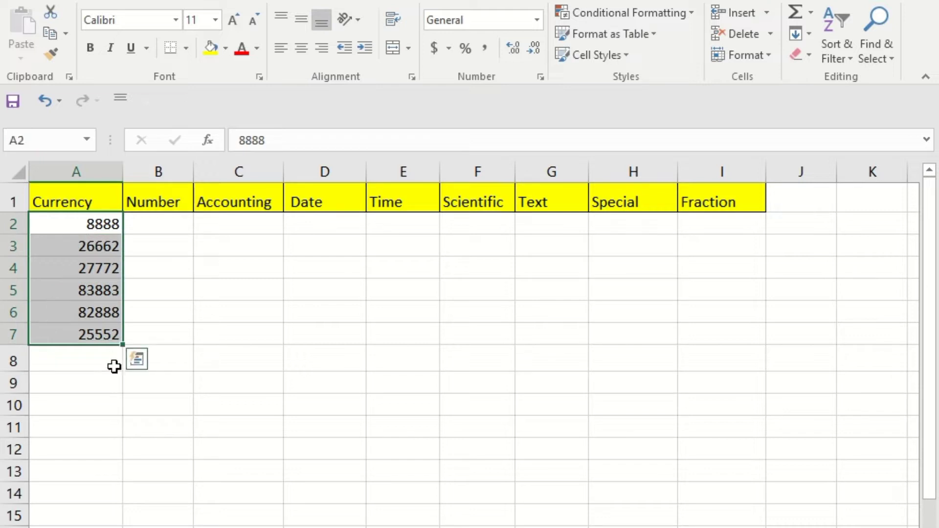
click(538, 20)
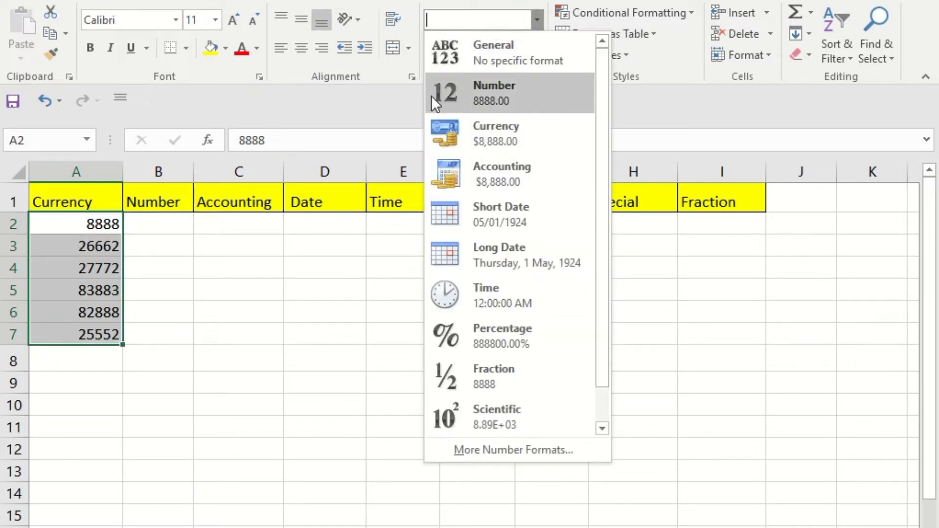
click(470, 125)
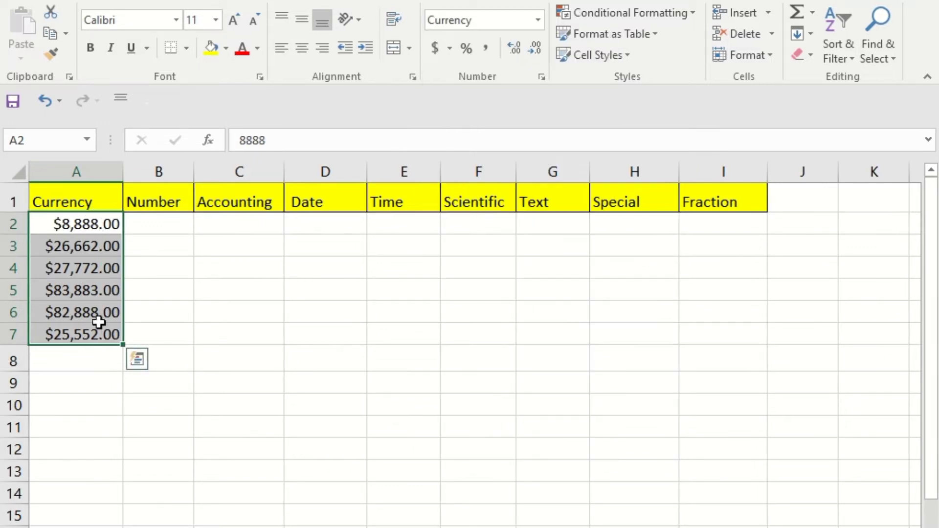
click(167, 319)
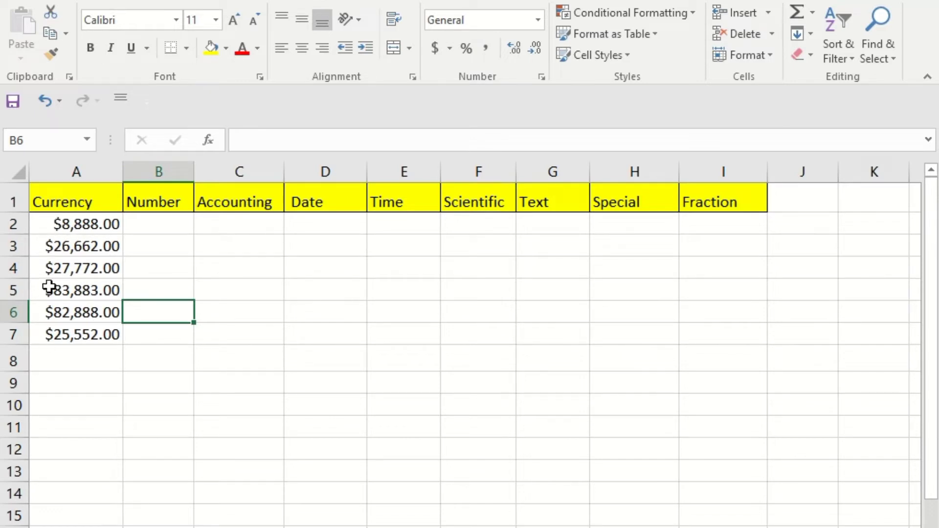
drag(56, 225, 77, 332)
Format A2:A7 as Currency with 0 decimal places and the ₹ Hindi symbol
right_click(107, 296)
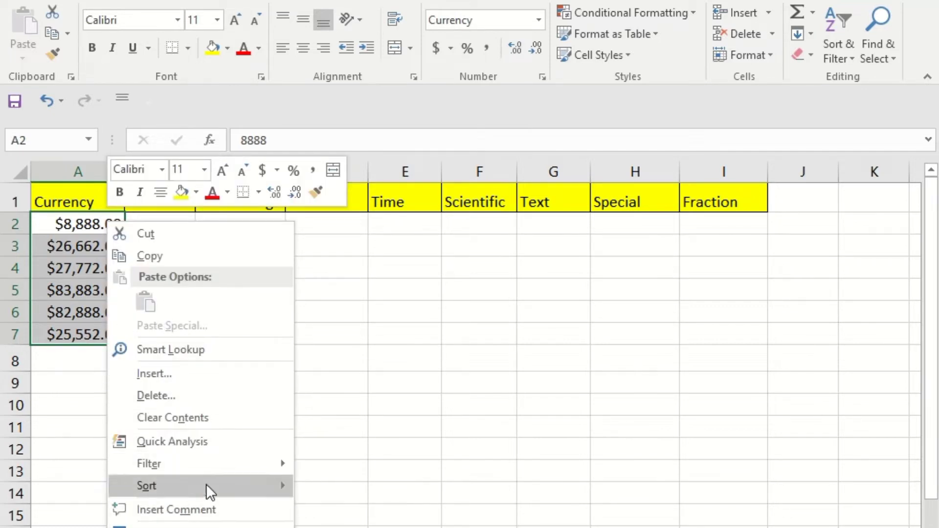
click(162, 526)
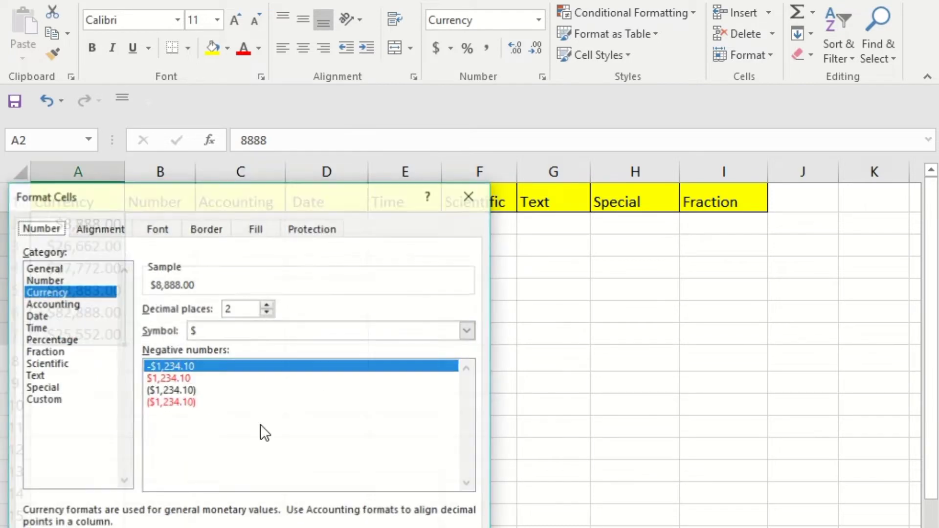
click(469, 196)
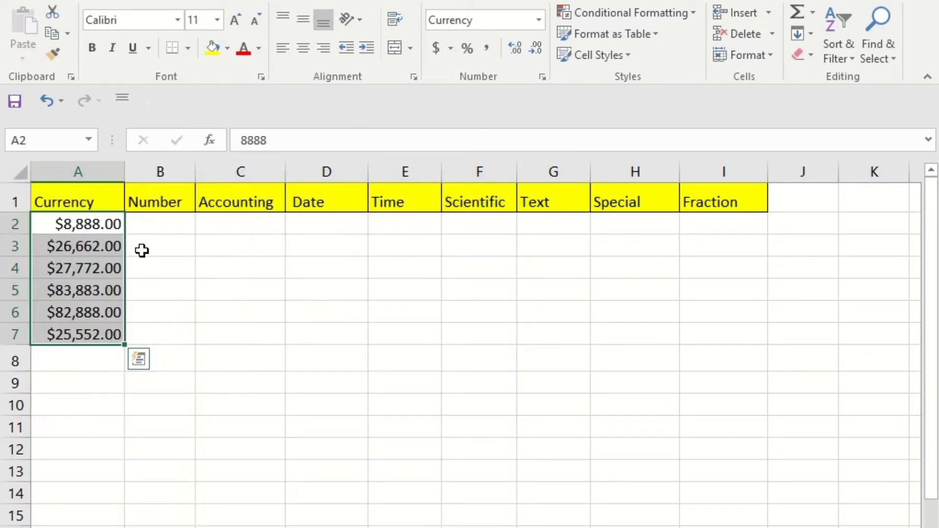
click(539, 19)
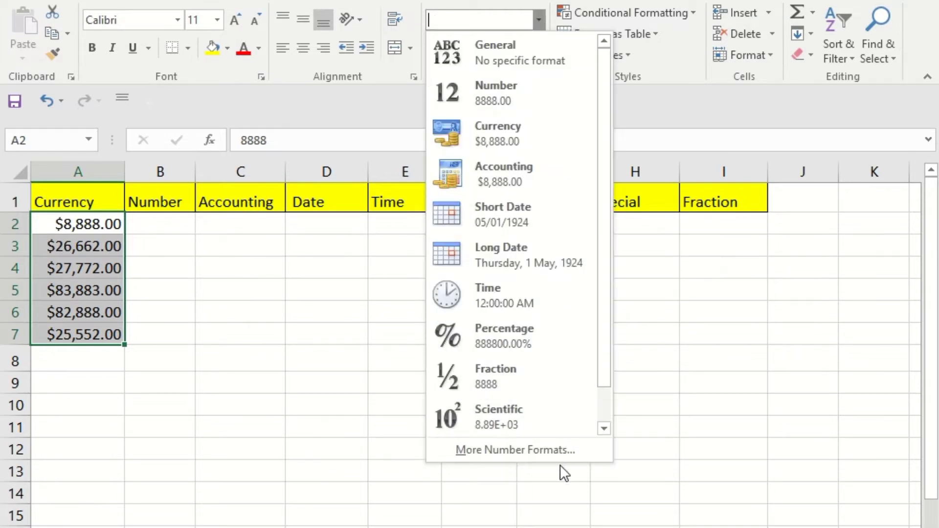
click(538, 450)
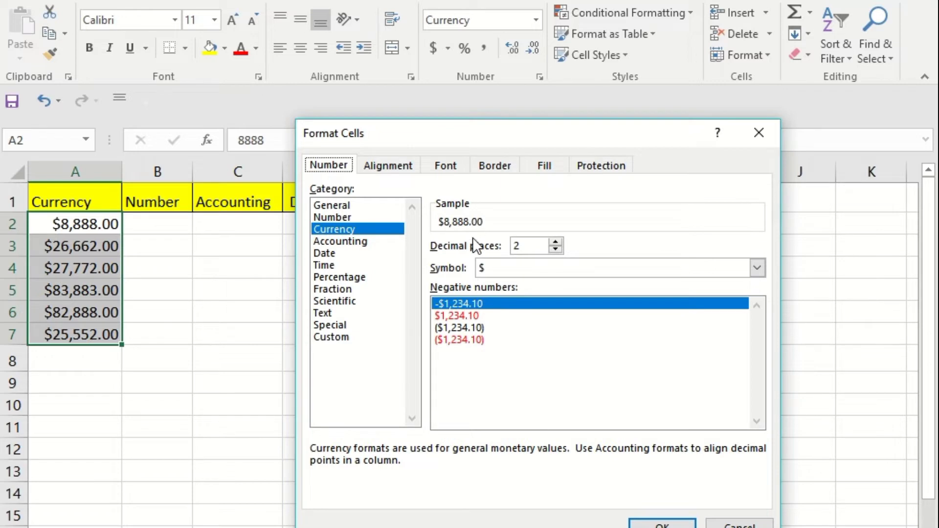
click(555, 249)
click(555, 249)
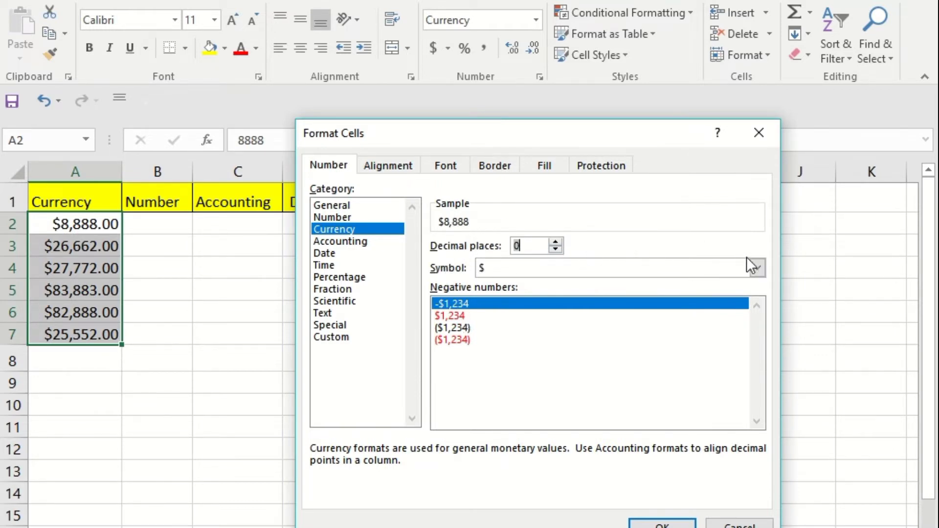
click(756, 267)
drag(757, 293, 762, 302)
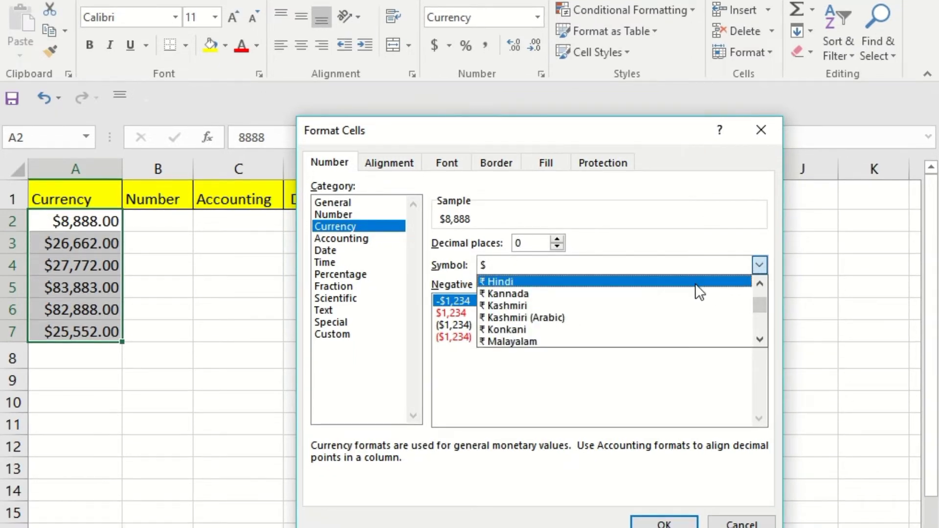
click(695, 283)
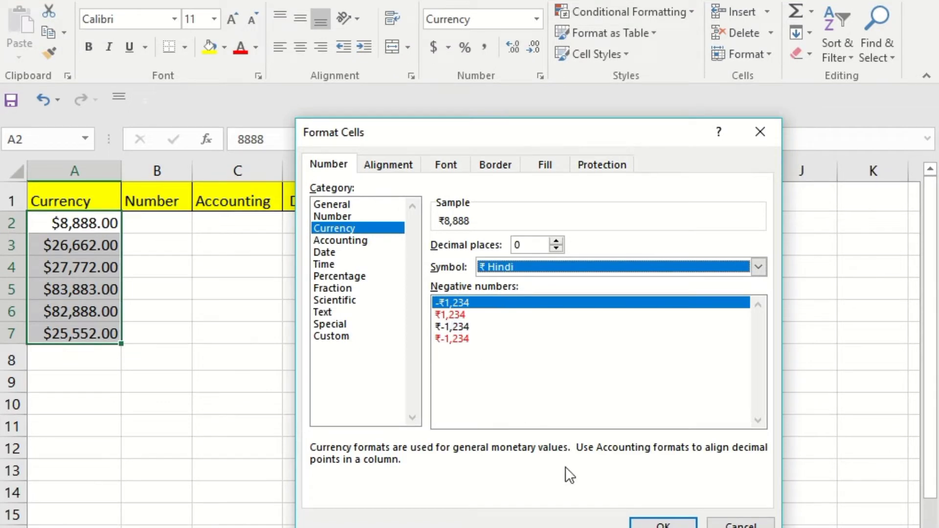
click(640, 522)
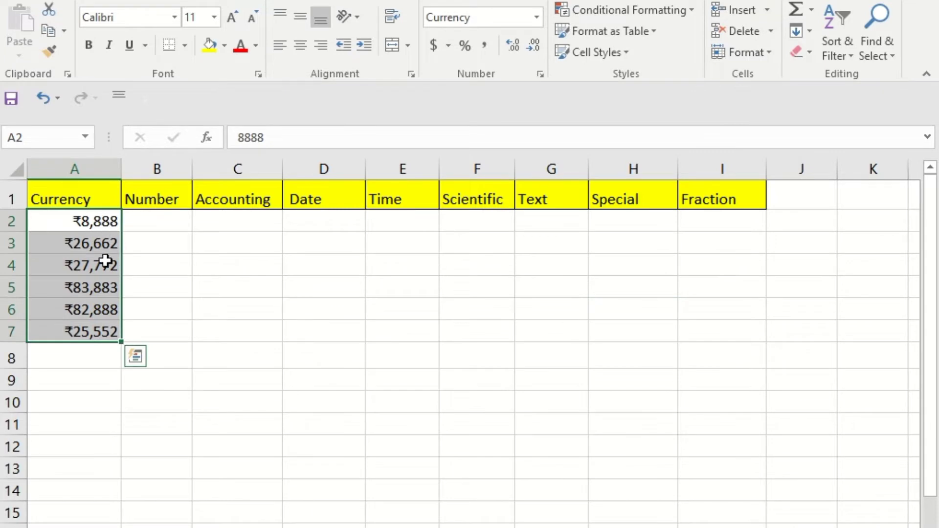
Add two decimal places to the rupee amounts, then remove them again
click(142, 271)
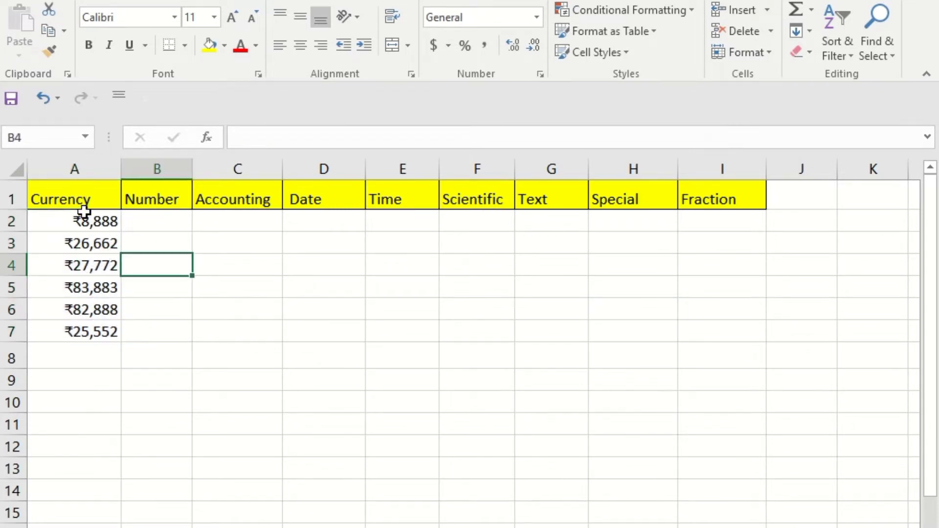
drag(80, 215, 113, 315)
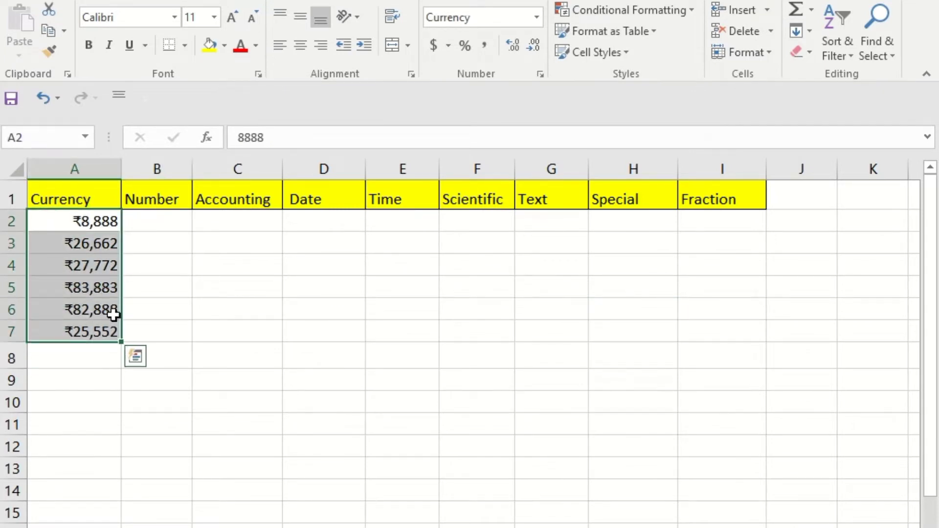
click(513, 49)
click(513, 48)
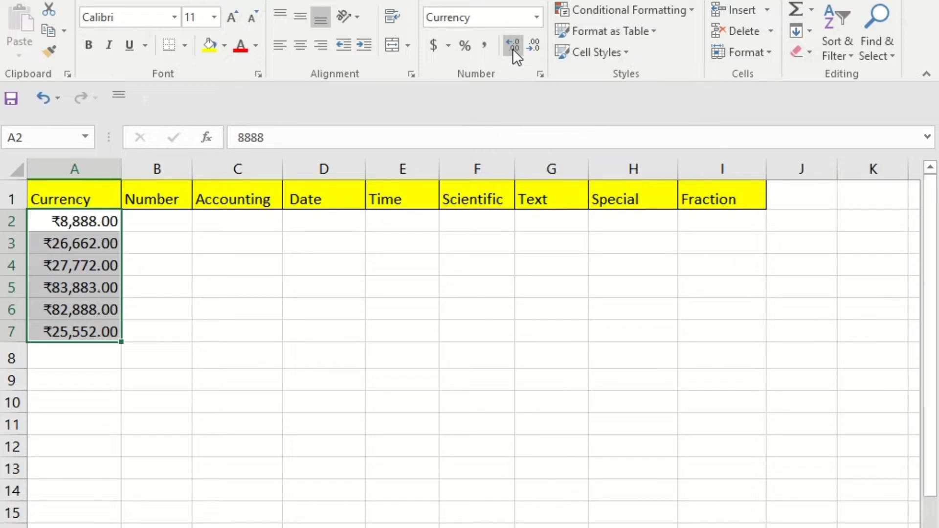
double_click(532, 48)
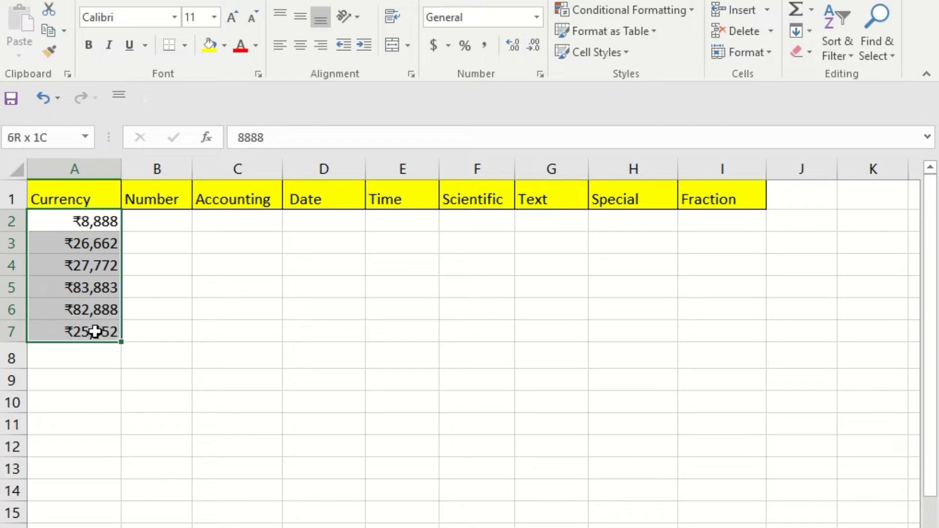
Enter -8388 in cell A8
click(89, 357)
text(-)
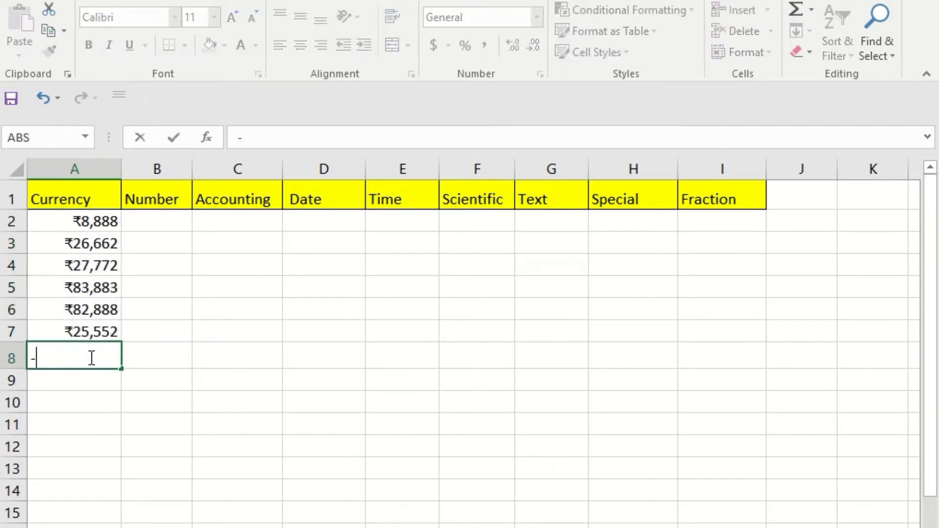
text(8388)
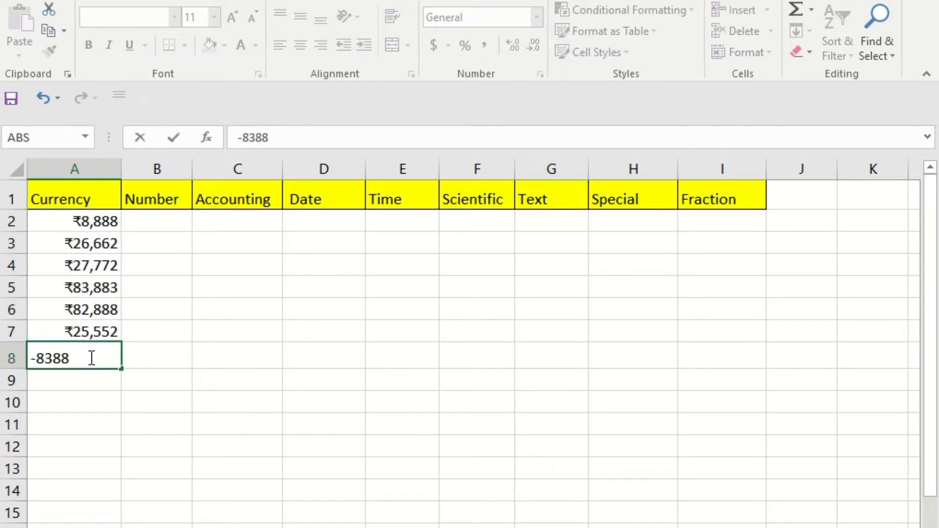
key(Return)
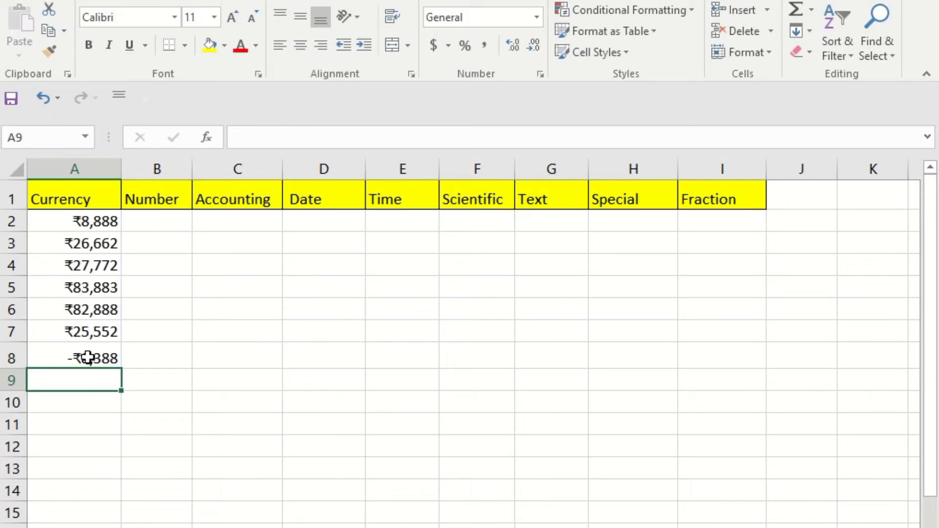
click(87, 358)
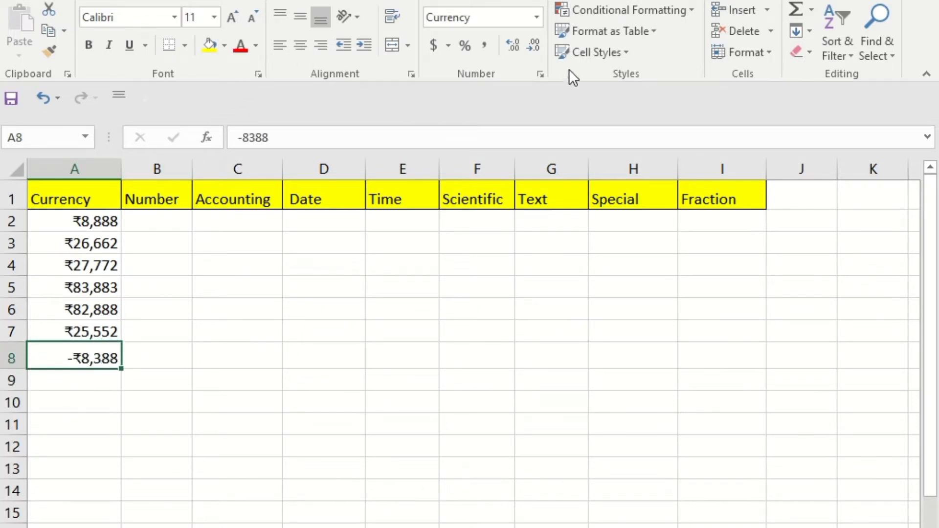
Give A8 the red ₹-1,234 negative rupee Currency style with no decimals
click(538, 12)
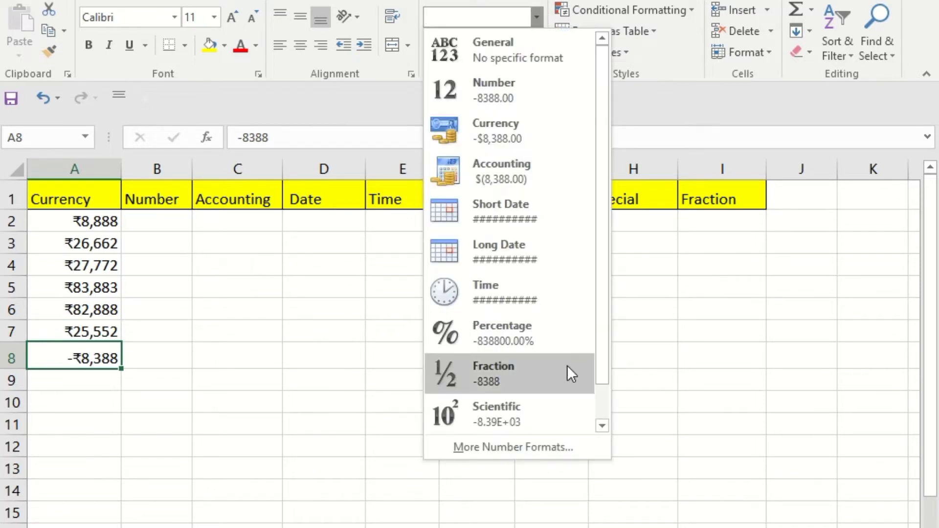
click(557, 448)
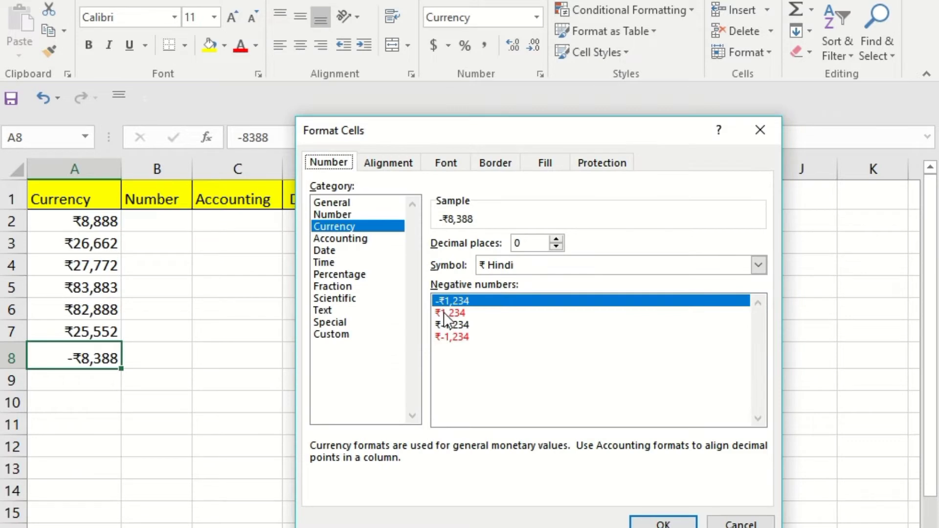
click(454, 333)
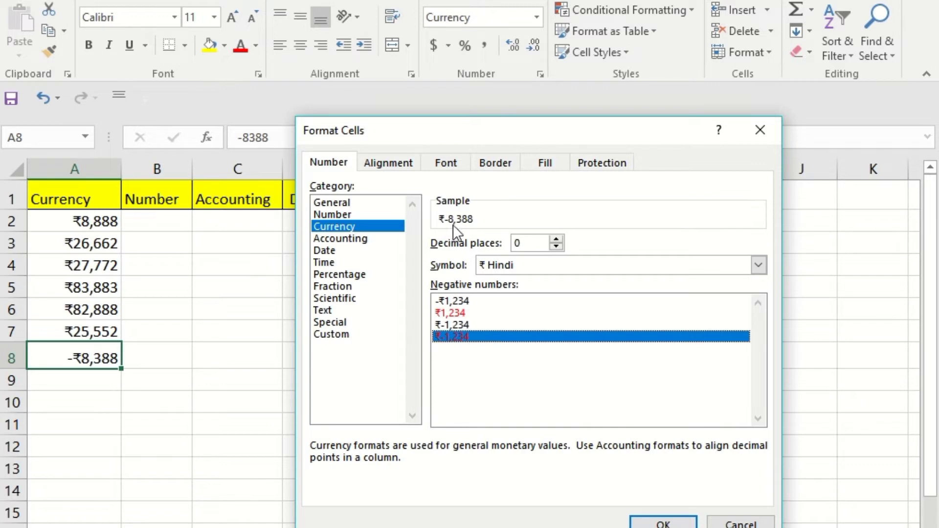
click(664, 523)
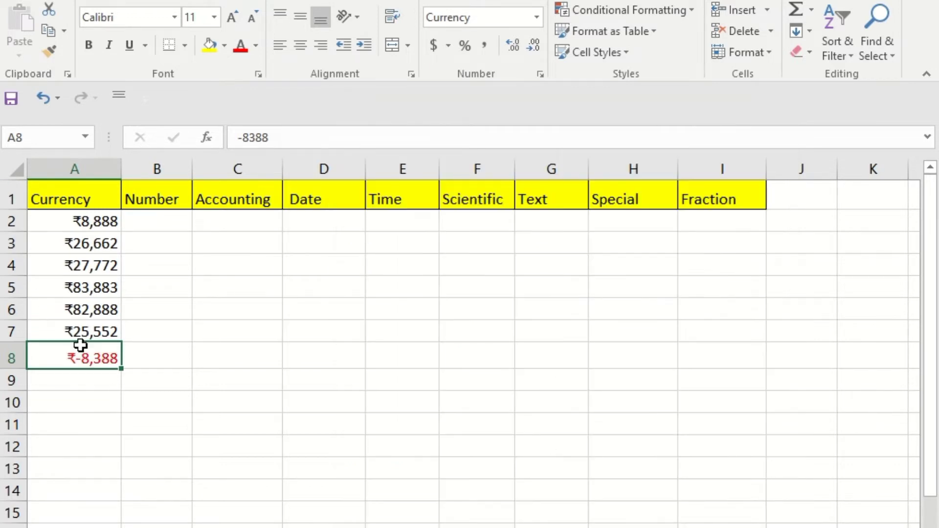
click(86, 377)
Enter -77373 in A9, shown as a negative rupee amount
text(-)
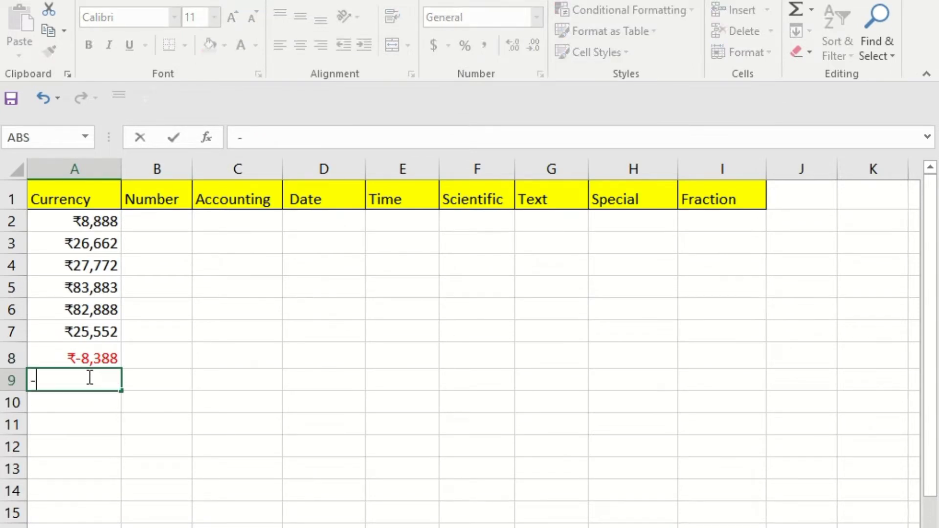
text(77373)
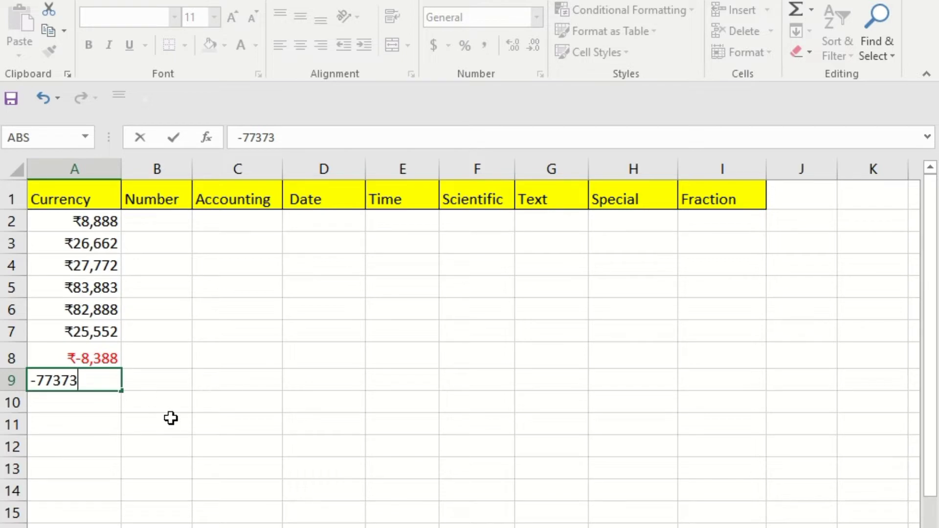
key(Return)
click(86, 382)
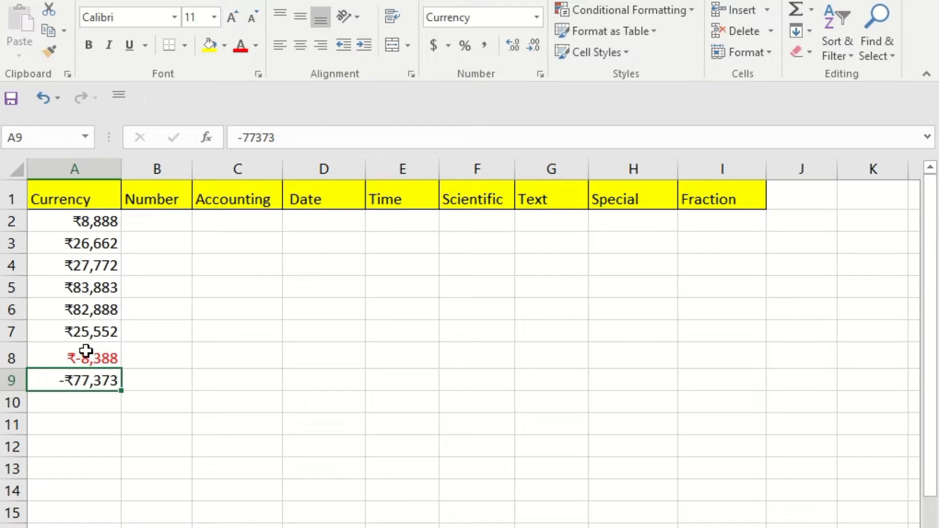
Copy the Currency amounts A2:A9 for pasting at C2
drag(94, 220, 108, 375)
key(ctrl+c)
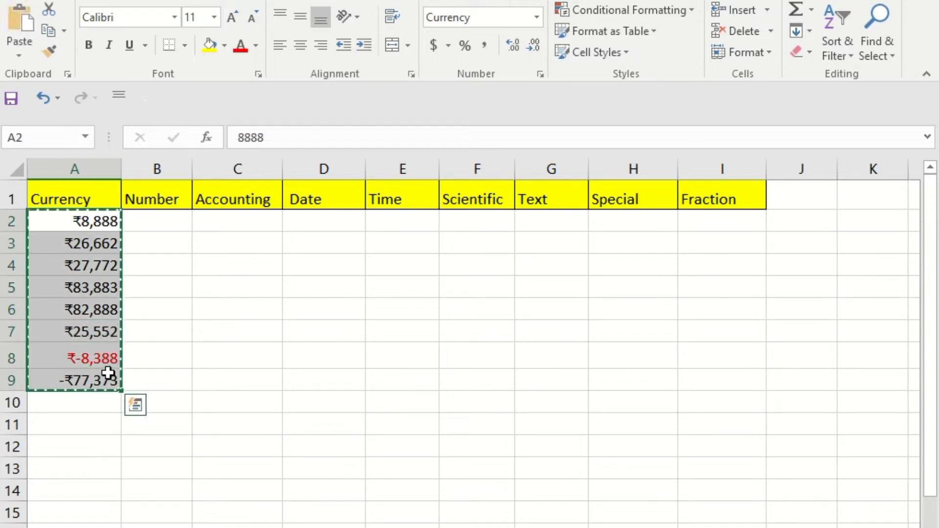
click(232, 224)
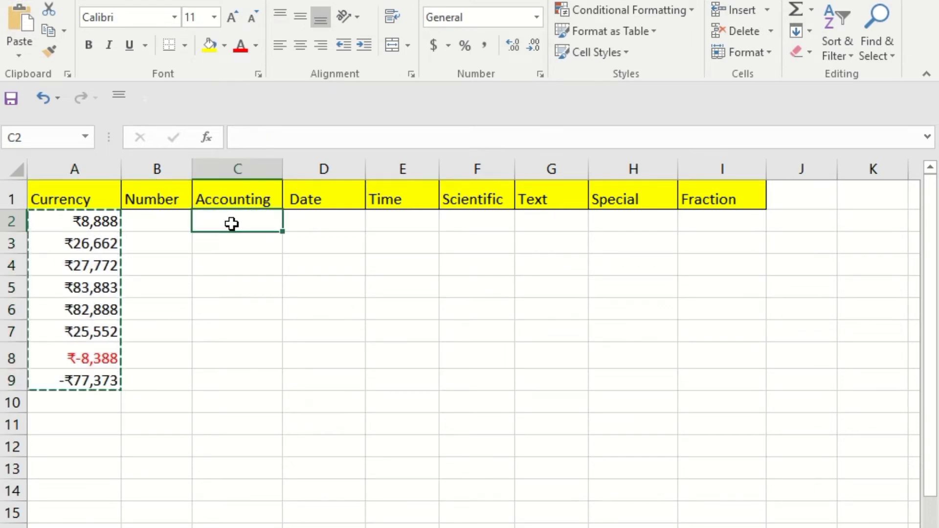
Paste the amounts into C2:C9, apply Accounting format, and widen column C
key(ctrl+v)
click(296, 236)
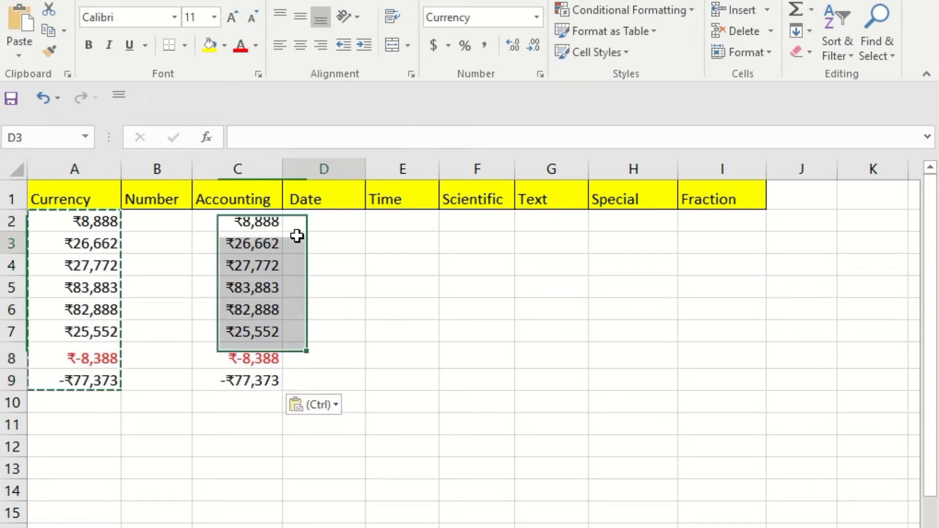
click(267, 217)
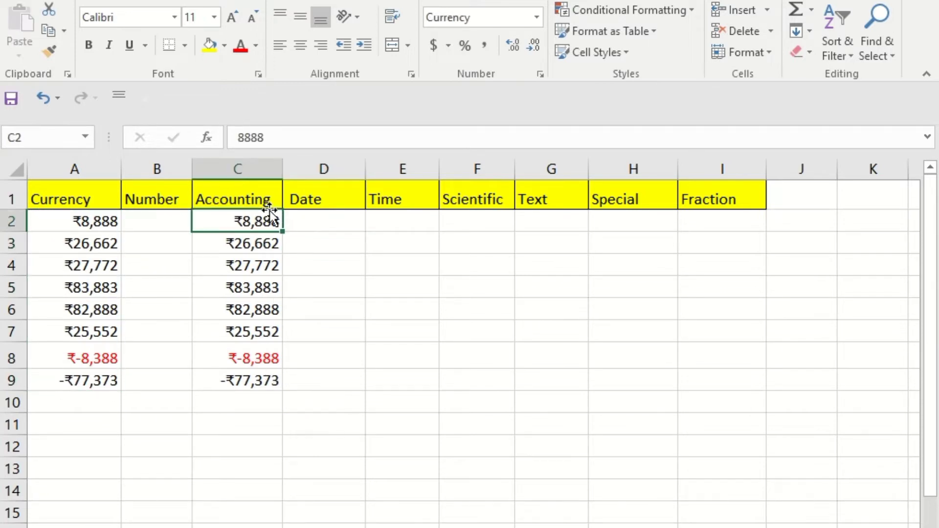
drag(267, 217, 247, 378)
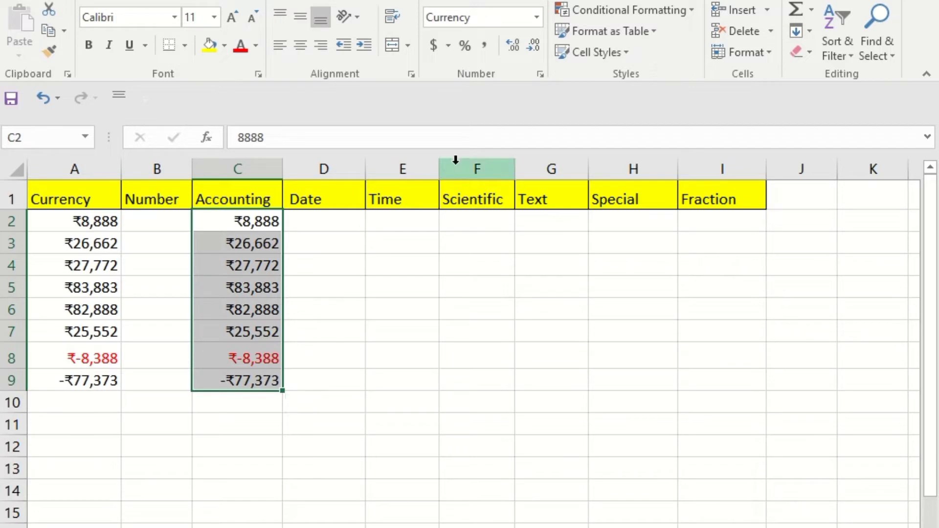
click(536, 17)
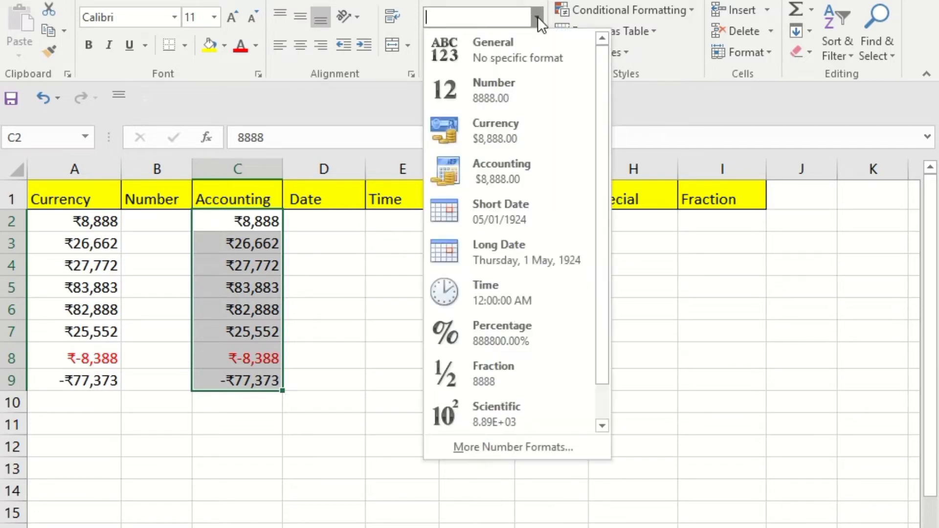
click(473, 170)
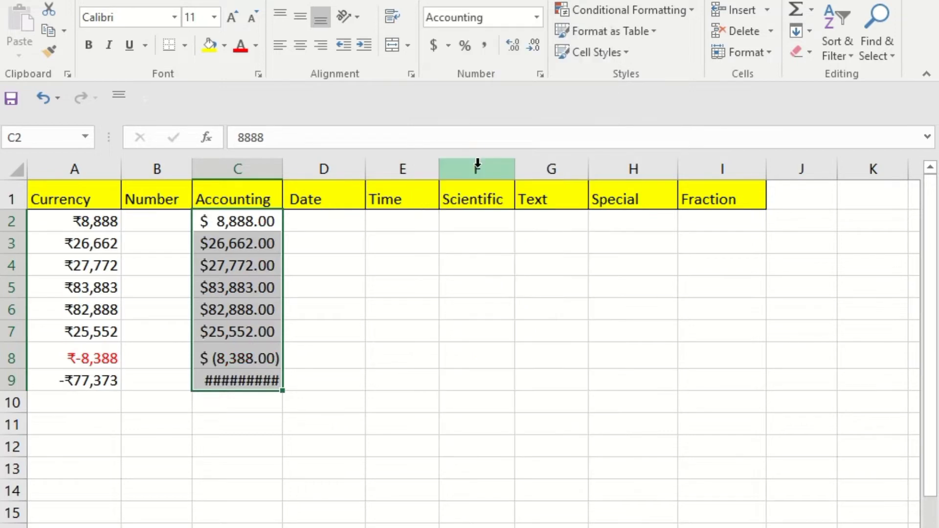
drag(282, 171, 314, 213)
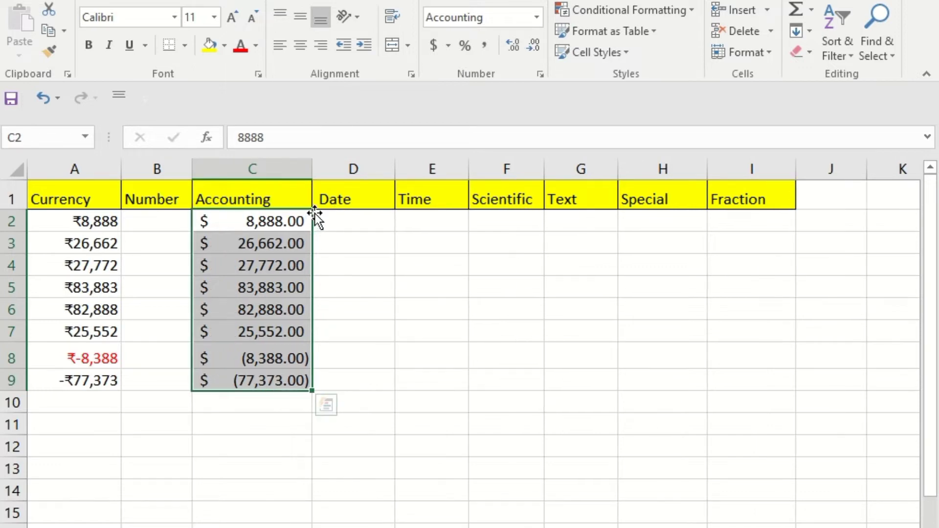
click(330, 255)
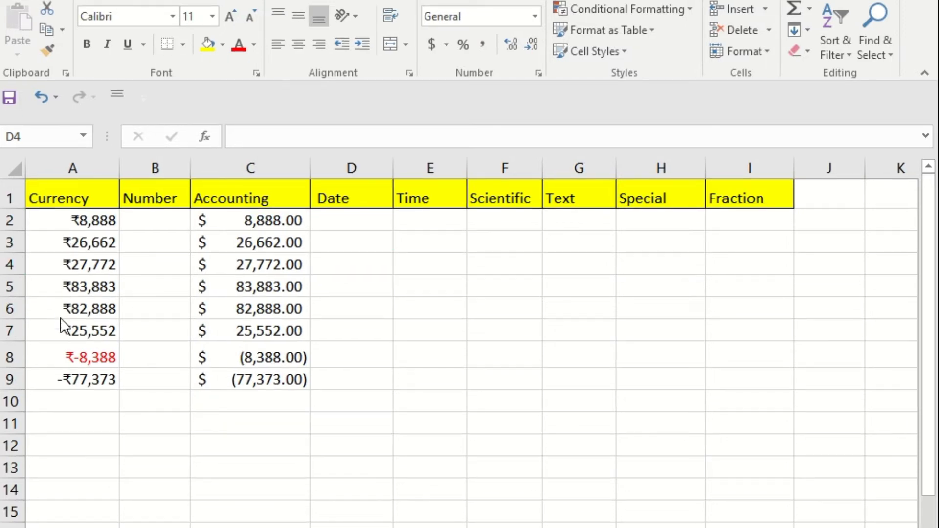
Compare the Currency and Accounting displays in A8/C8 and A2/C2
click(69, 357)
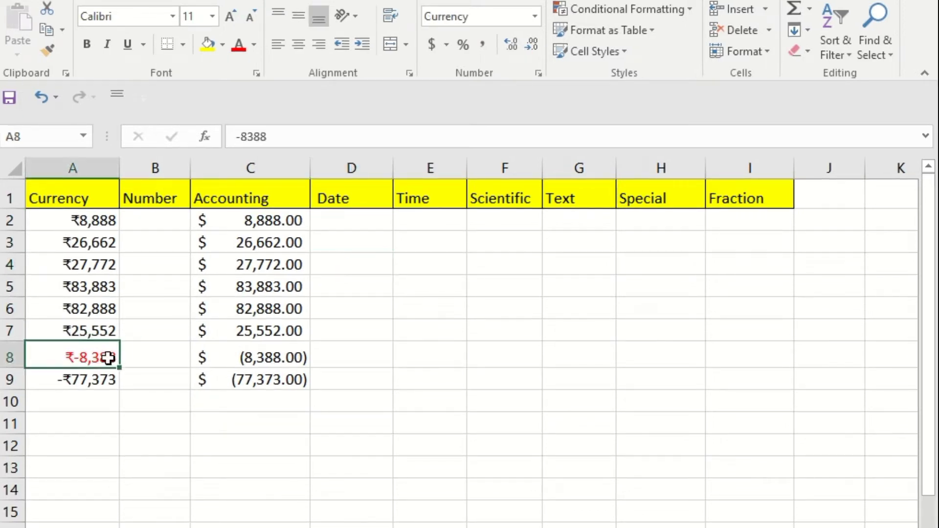
click(266, 355)
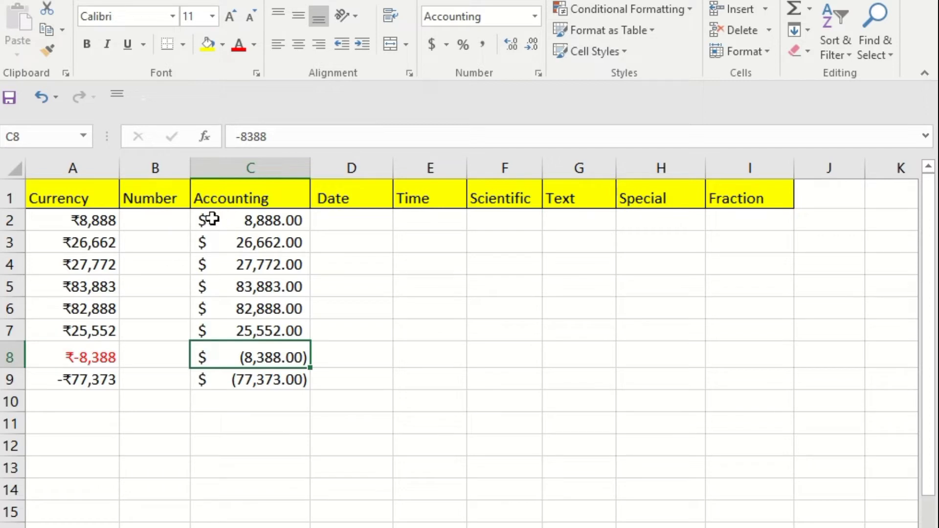
click(103, 219)
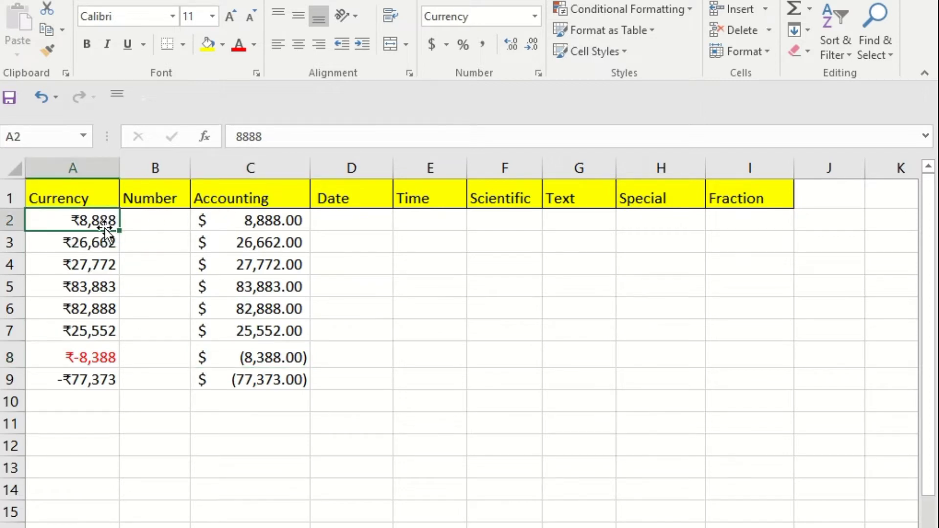
click(245, 222)
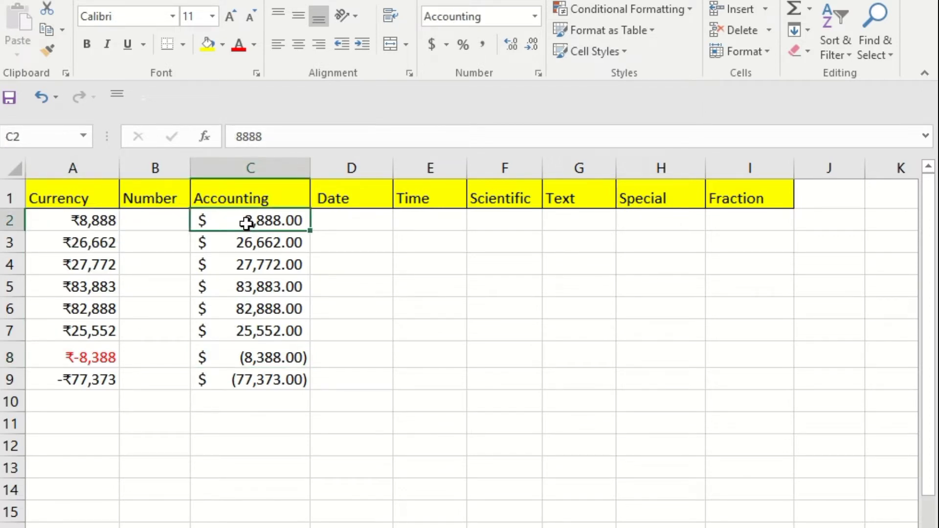
Reformat A2:A9 as dollar Currency, showing negatives like -$8,388.00 versus Accounting's parentheses
drag(77, 221, 73, 380)
click(535, 16)
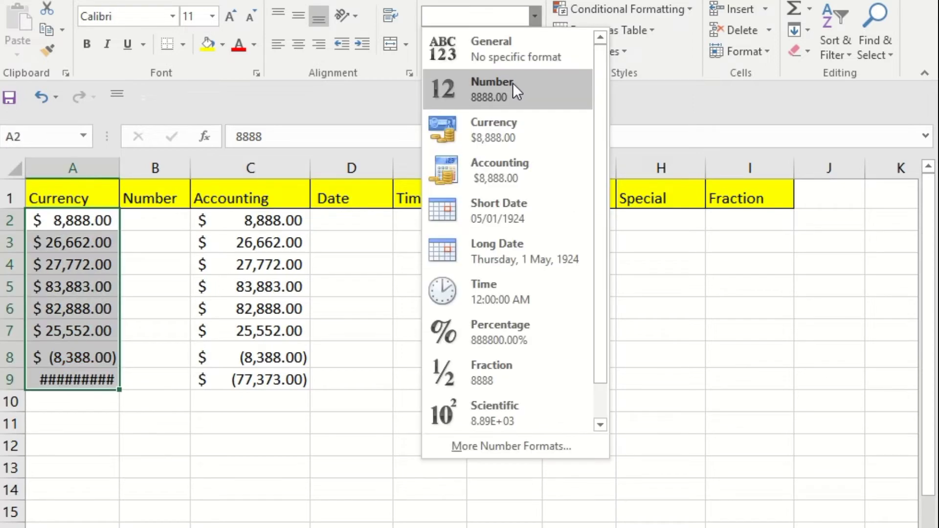
click(518, 128)
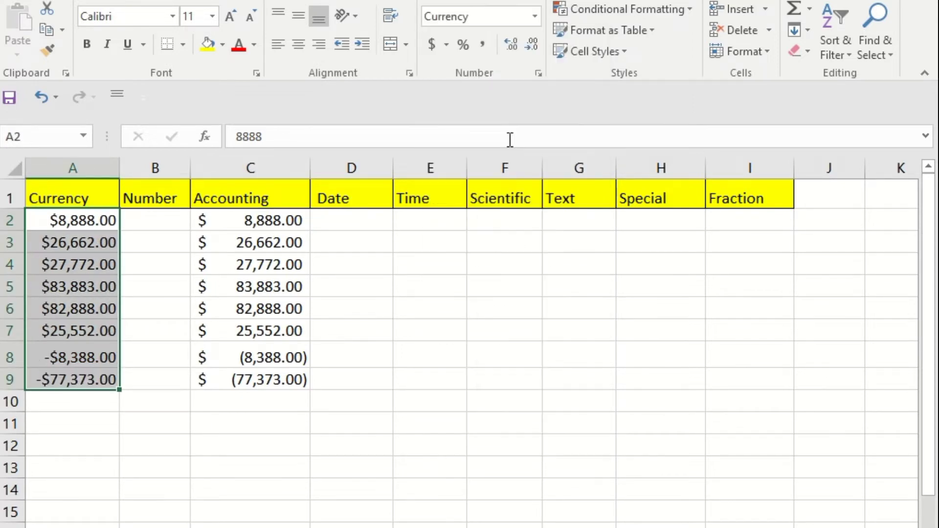
click(448, 334)
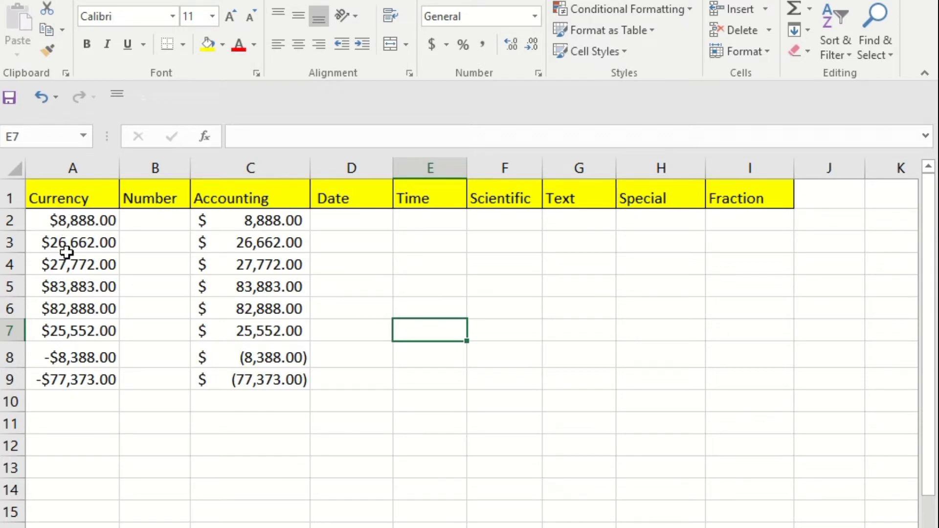
click(208, 219)
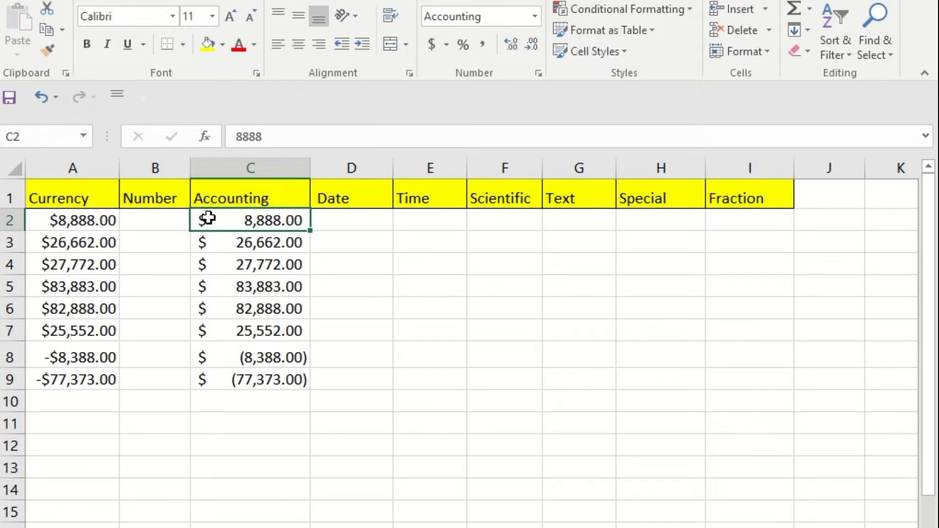
click(242, 380)
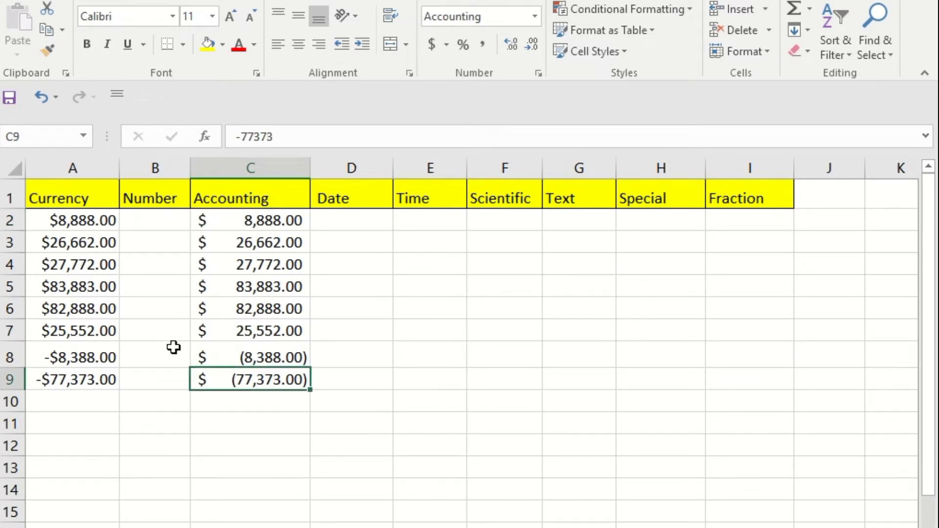
click(74, 356)
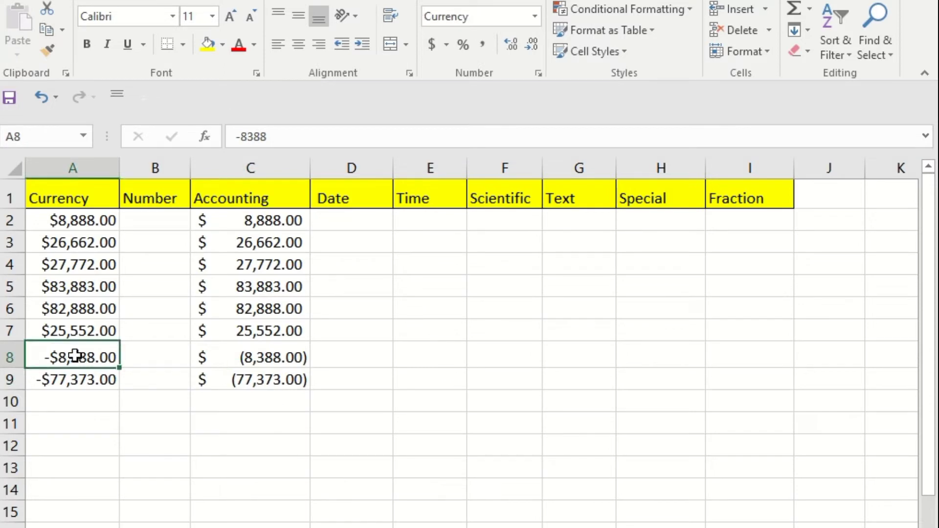
Replace A8 and C8 with 0, displayed as $0.00 and an Accounting dash
key(BackSpace)
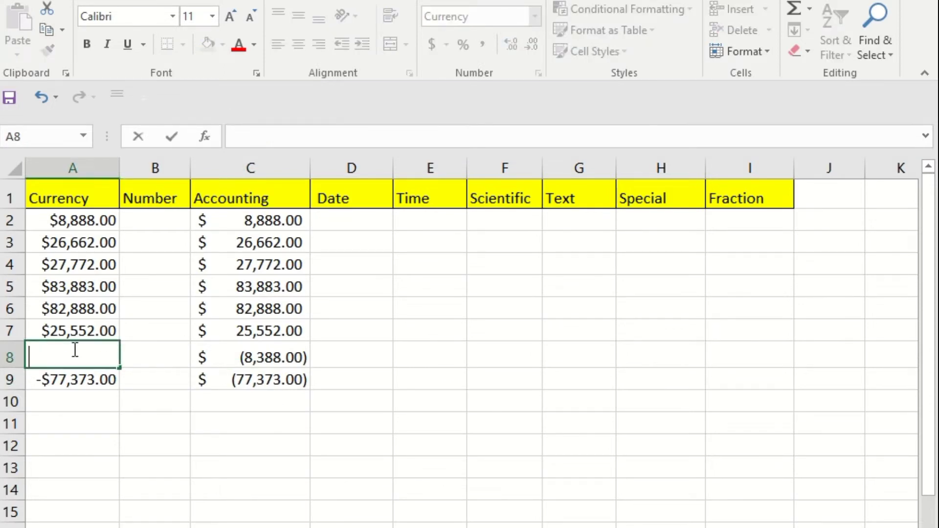
text(0)
key(Return)
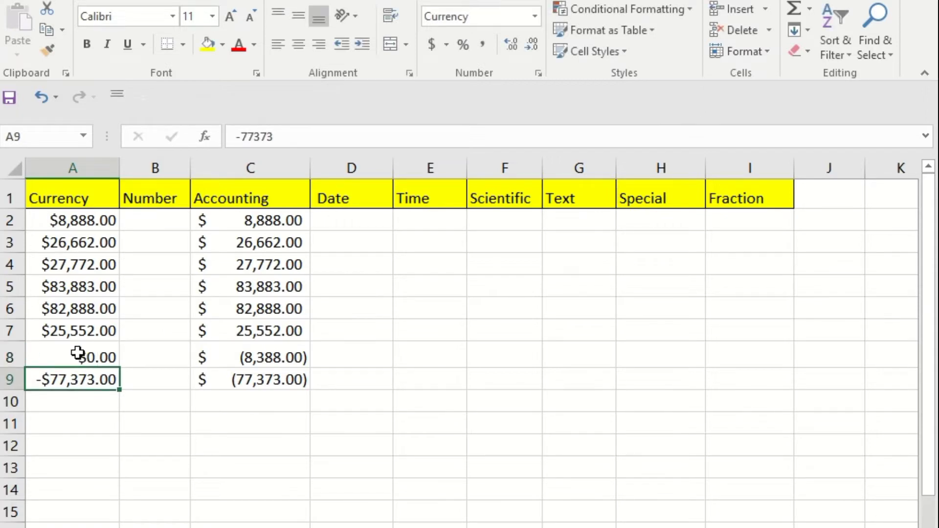
click(73, 352)
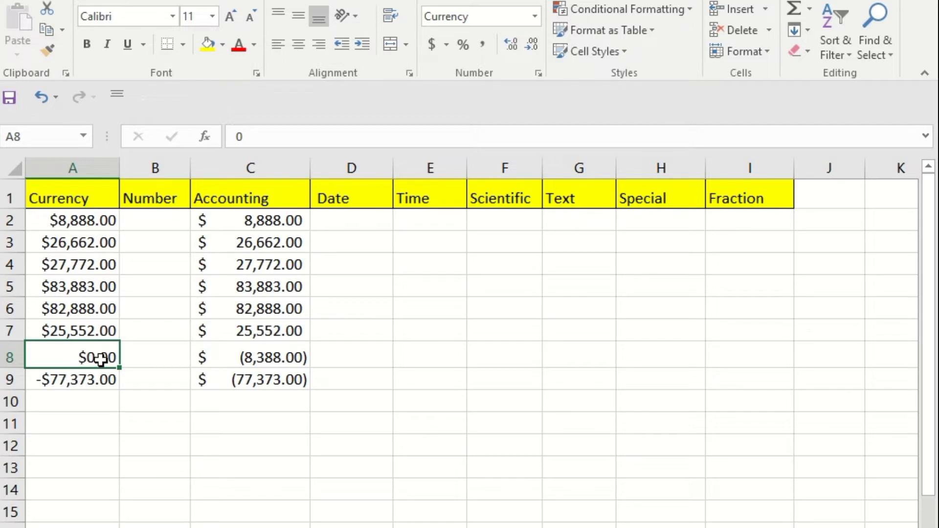
click(225, 350)
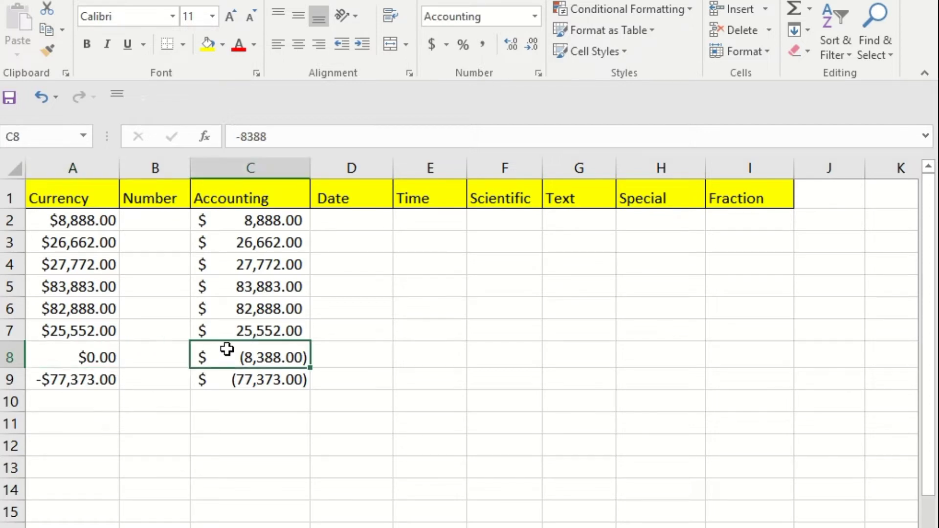
text(0)
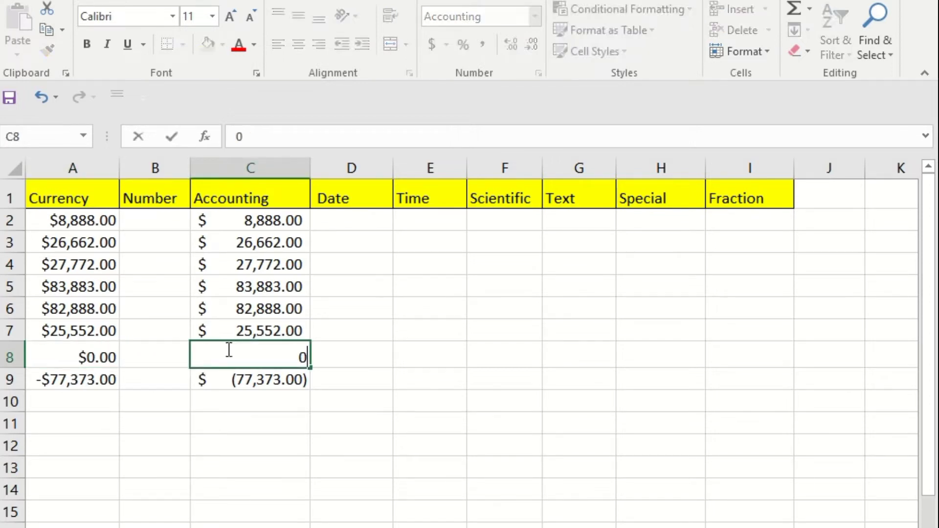
key(Return)
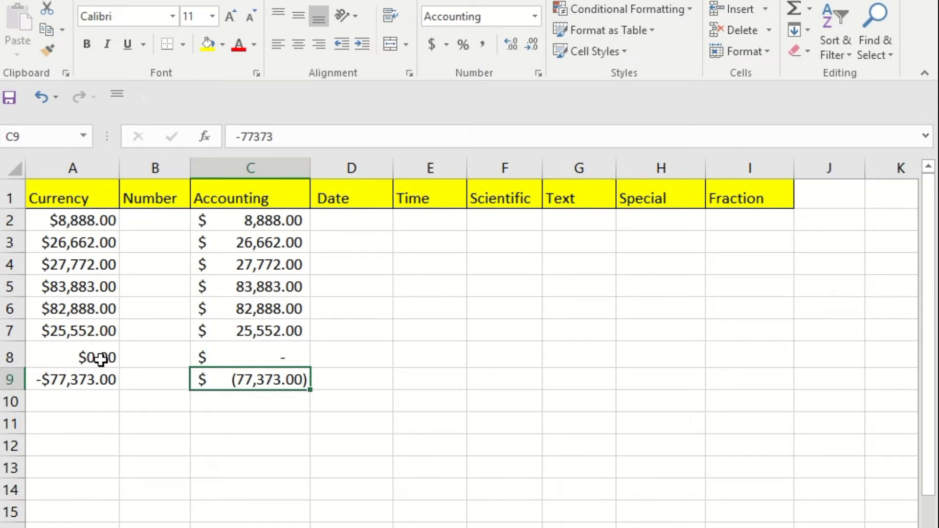
click(344, 309)
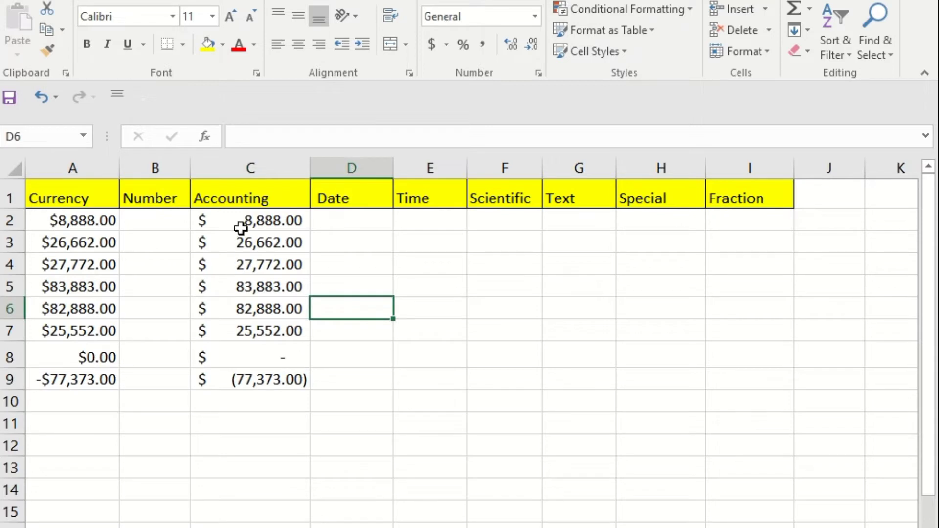
Set C2:C8's Accounting format to the ₹ Hindi symbol with two decimals
drag(241, 224, 274, 360)
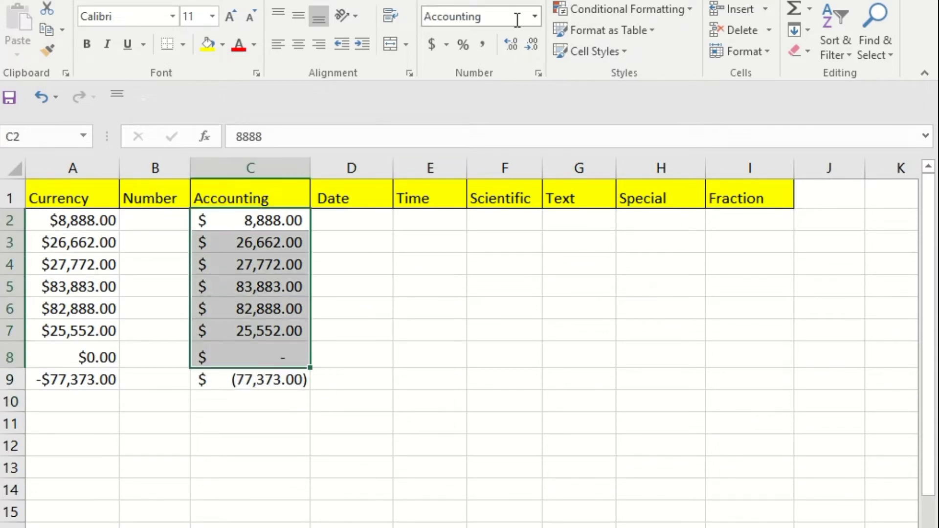
click(534, 19)
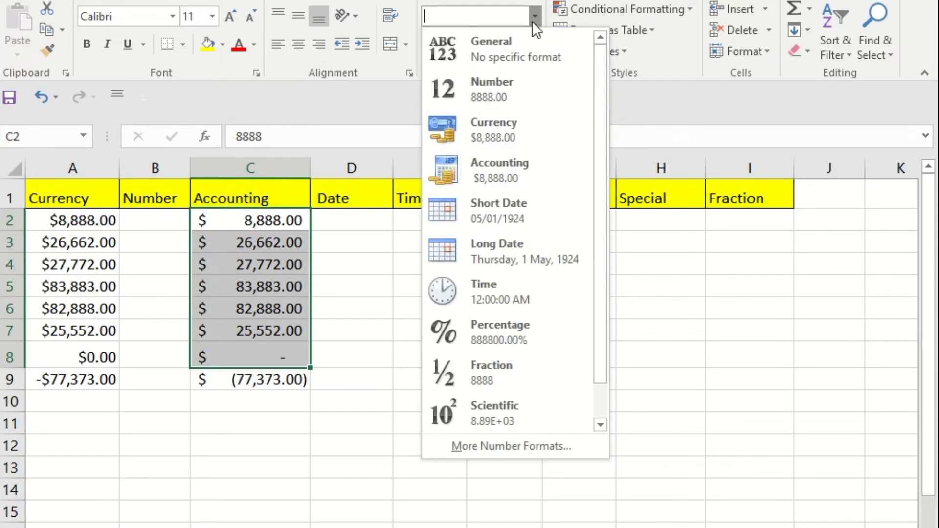
click(481, 446)
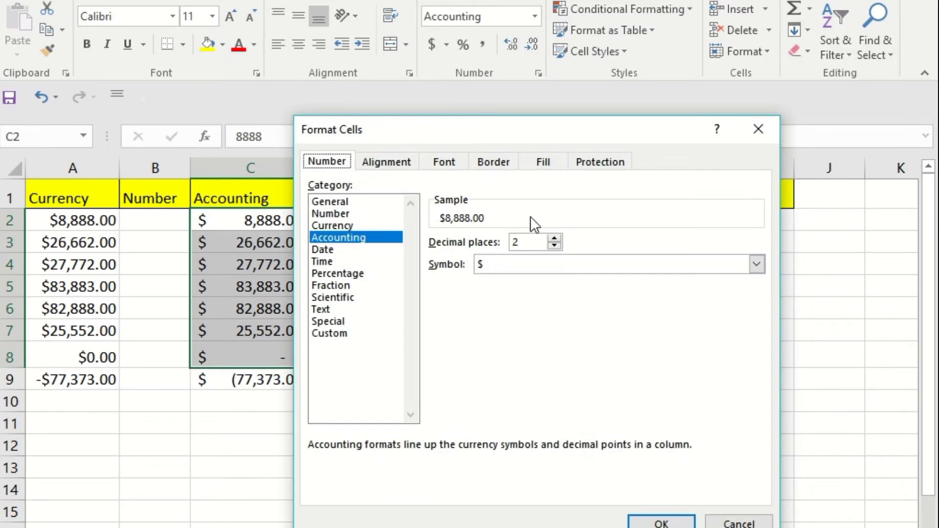
click(631, 264)
drag(761, 287, 753, 301)
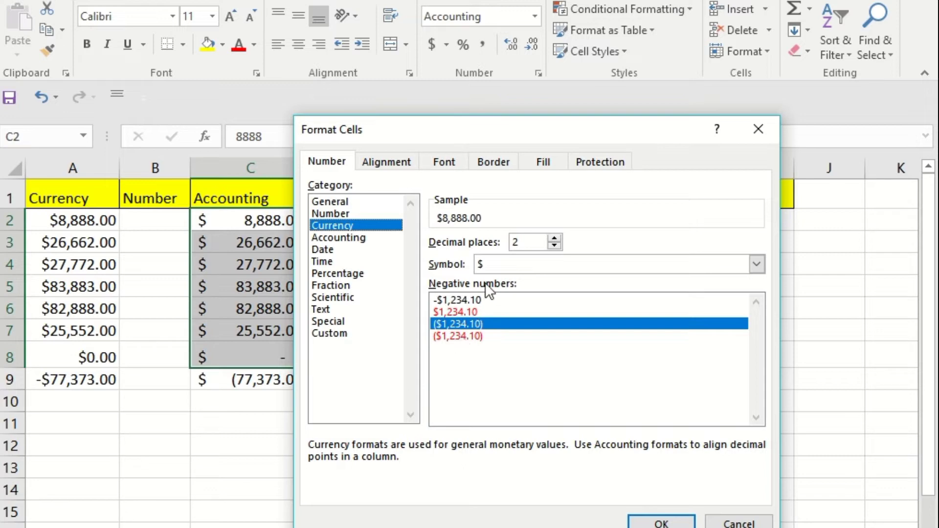
click(354, 232)
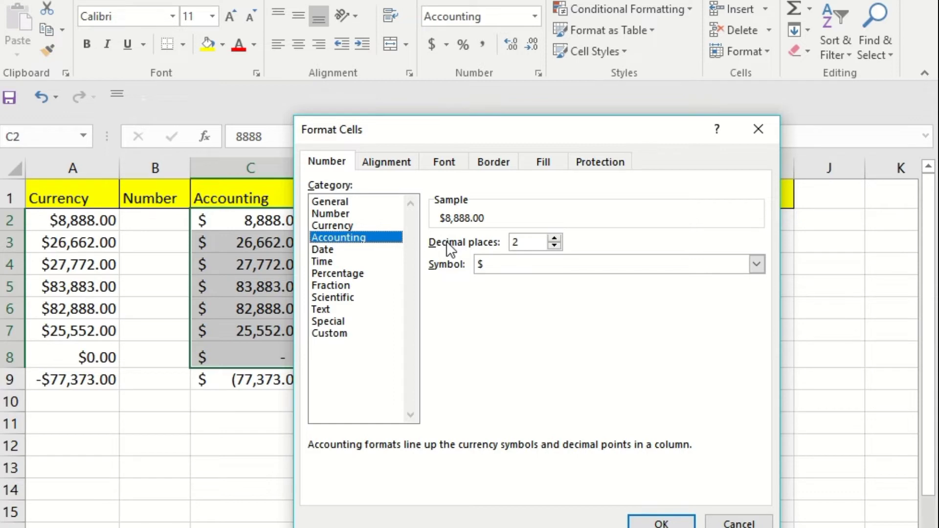
click(755, 266)
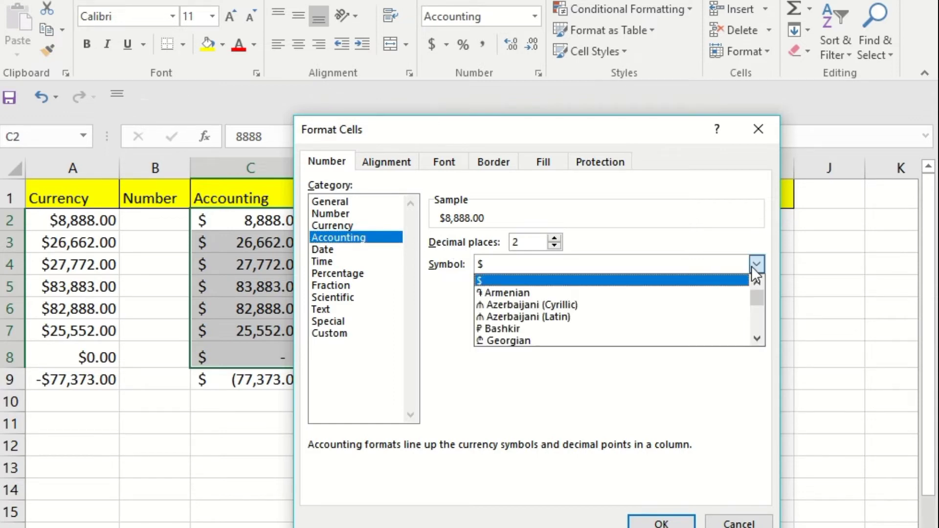
drag(759, 301, 761, 306)
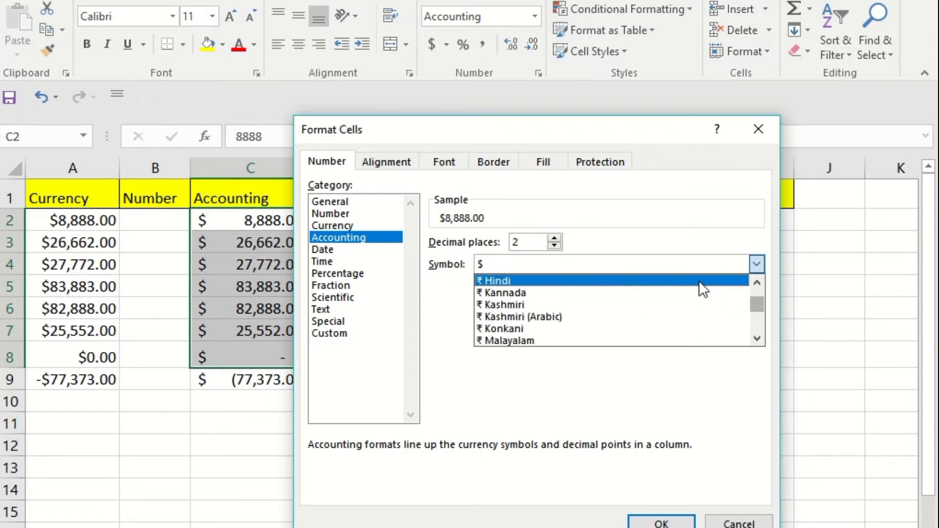
click(689, 277)
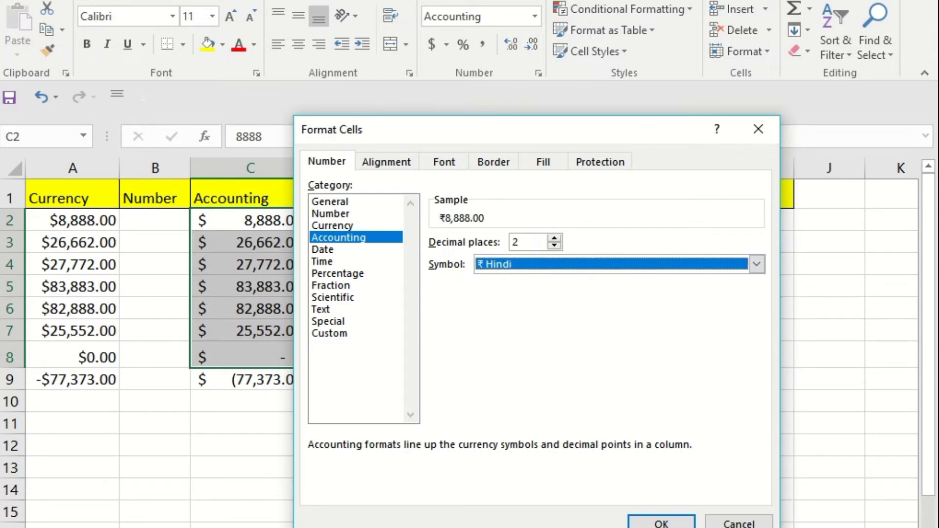
click(661, 522)
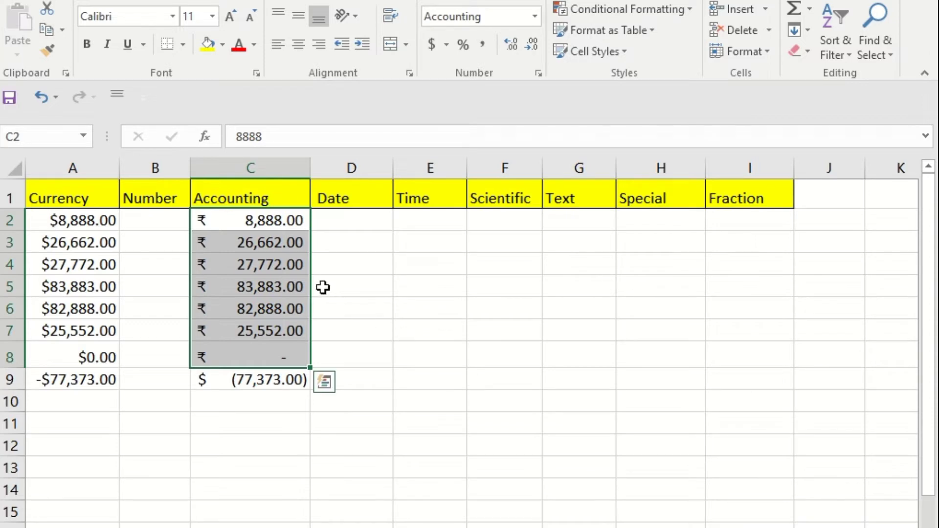
click(334, 306)
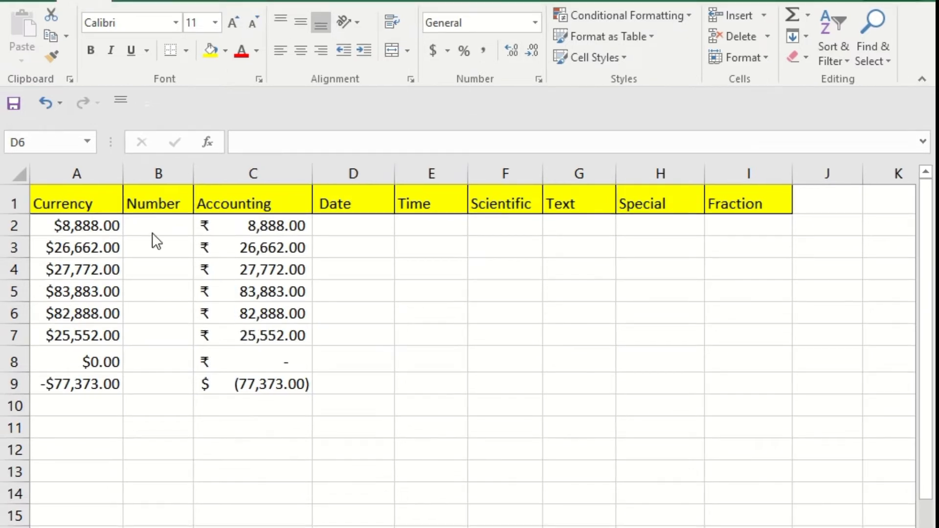
Enter 1888, 27828, 882828 and 27727 into cells B2 through B5
click(158, 224)
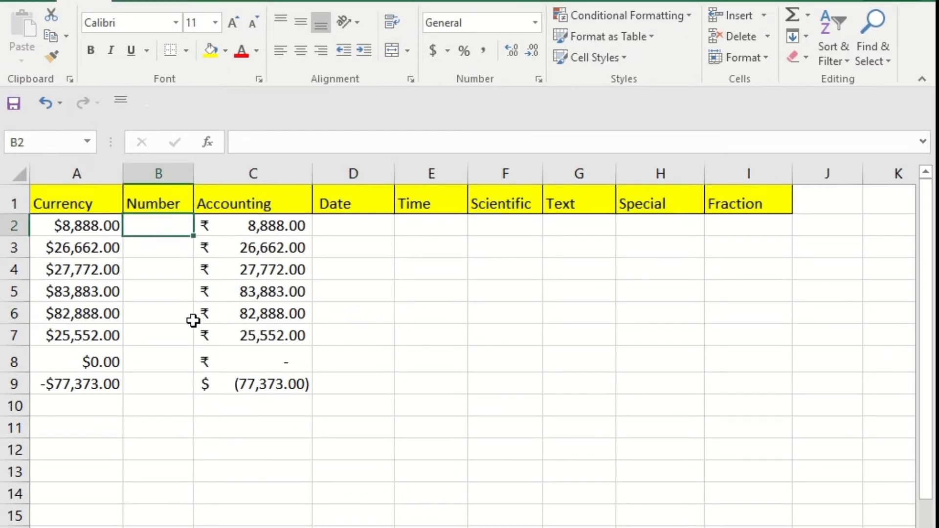
text(1888)
key(Return)
text(27828)
key(Return)
text(882828)
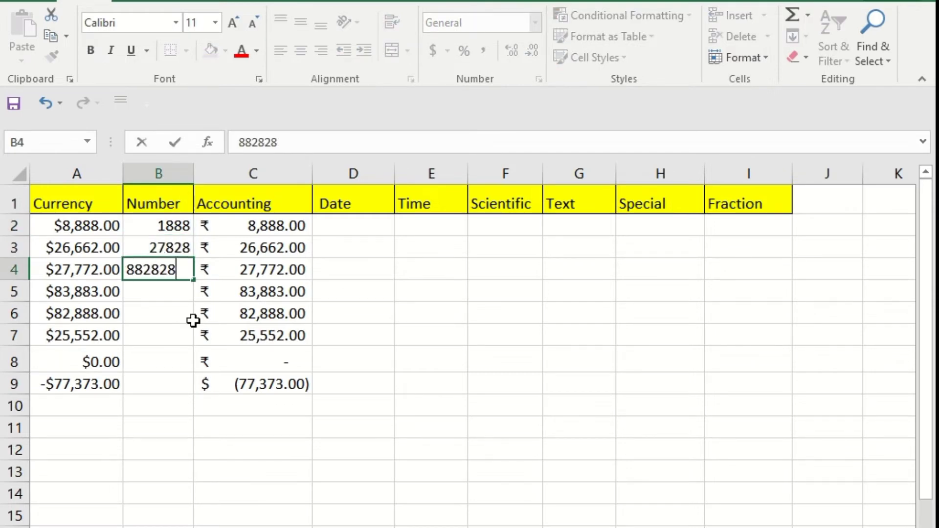
key(Return)
text(27727)
key(Return)
Clear the stray 'thw' entry from cell B7, leaving it empty
drag(169, 226, 174, 286)
click(162, 313)
click(161, 337)
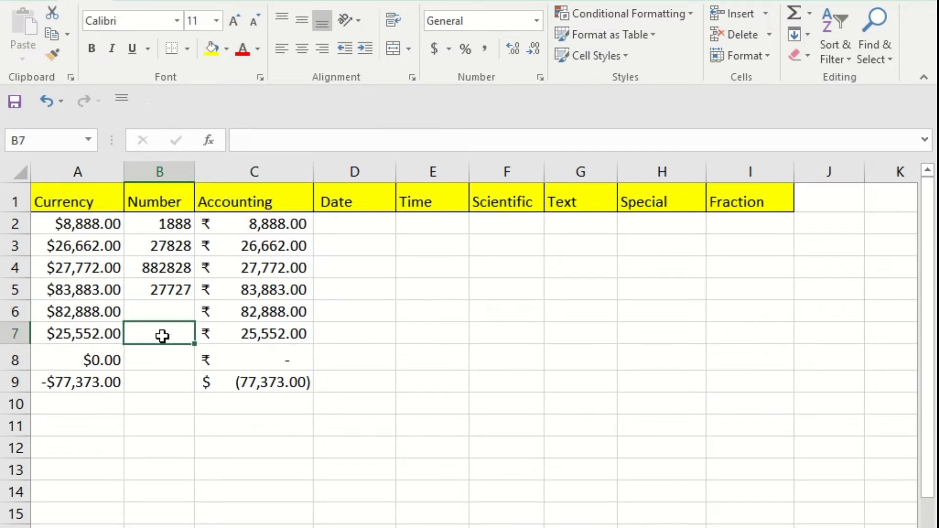
text(thwh)
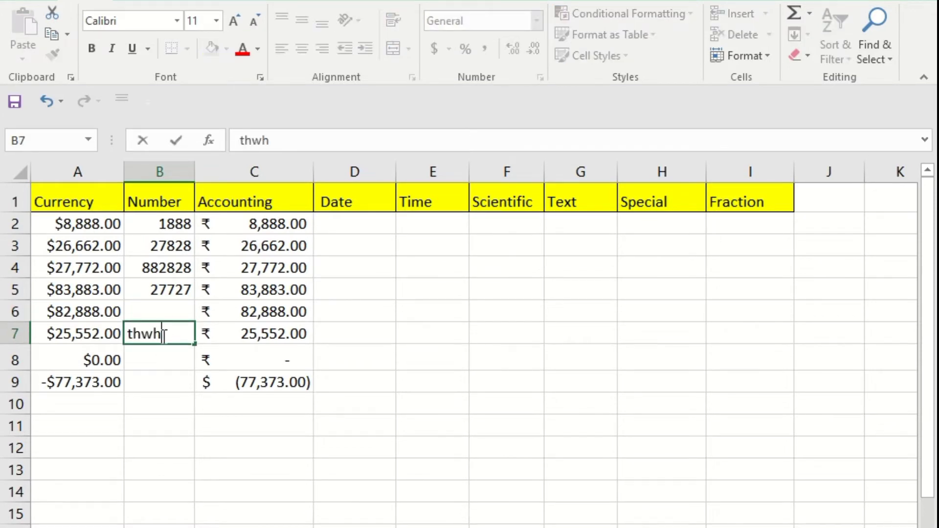
key(Return)
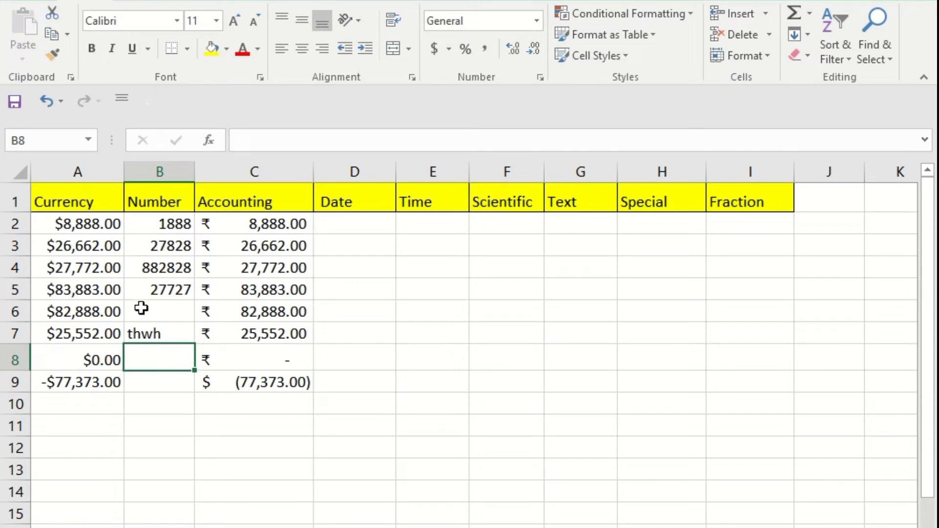
click(148, 335)
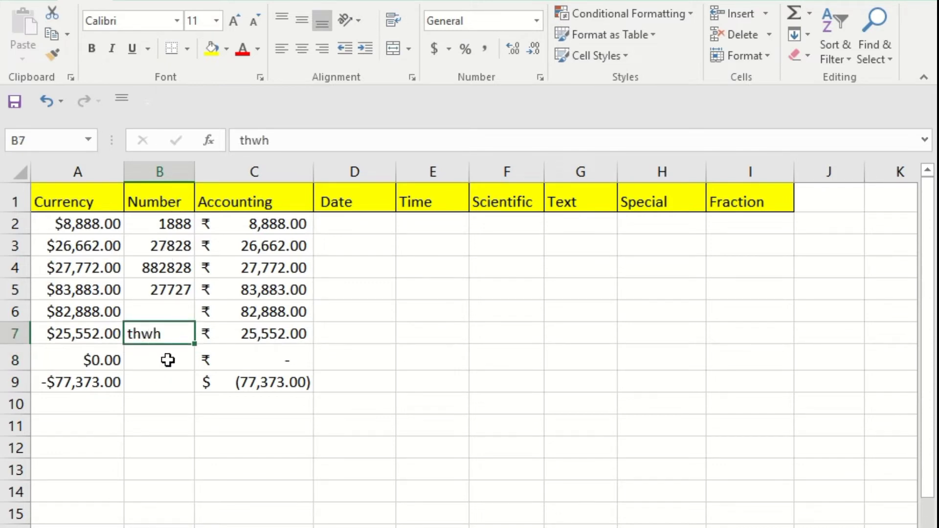
click(181, 224)
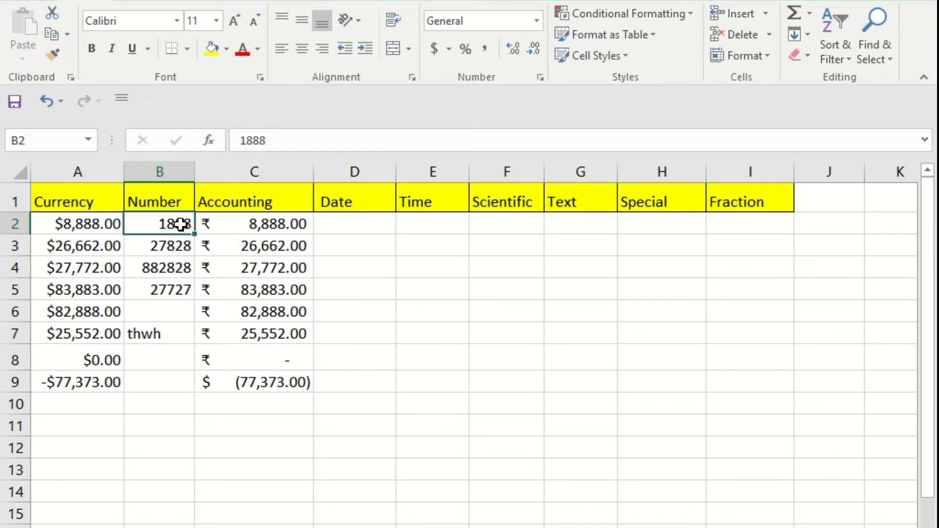
click(164, 332)
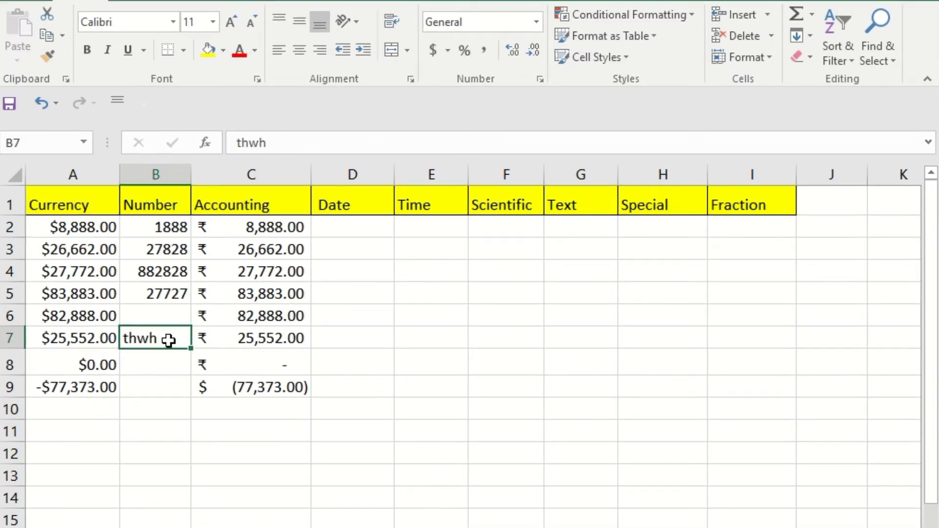
key(Delete)
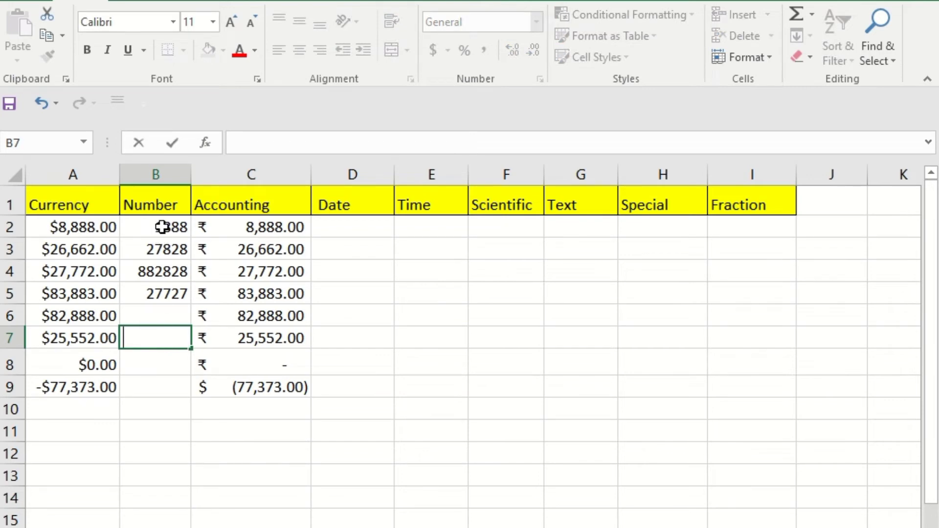
Apply the Number format to the values in B2:B5
drag(163, 227, 166, 315)
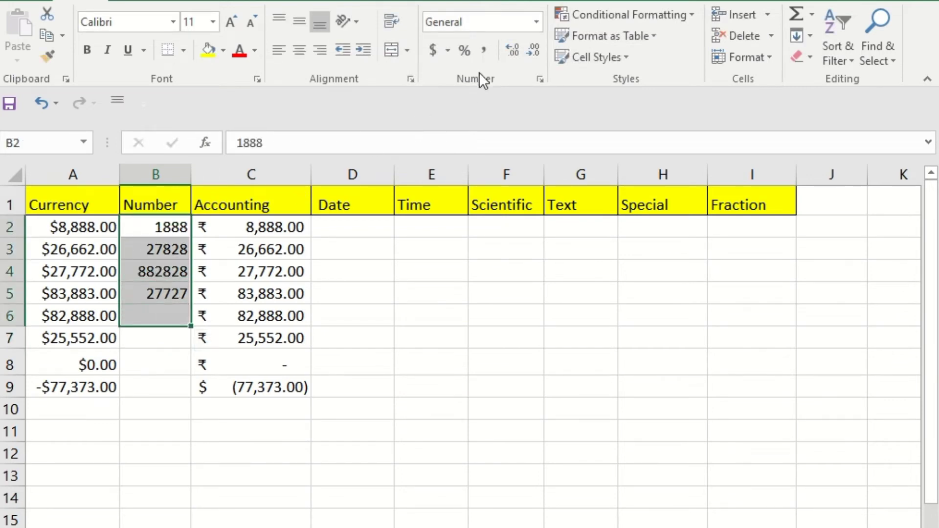
click(535, 20)
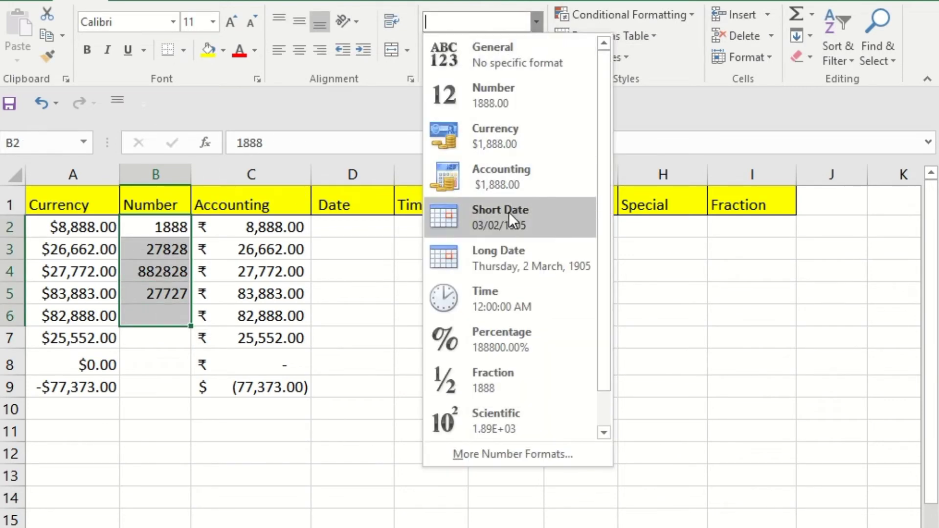
click(525, 89)
drag(193, 382, 181, 364)
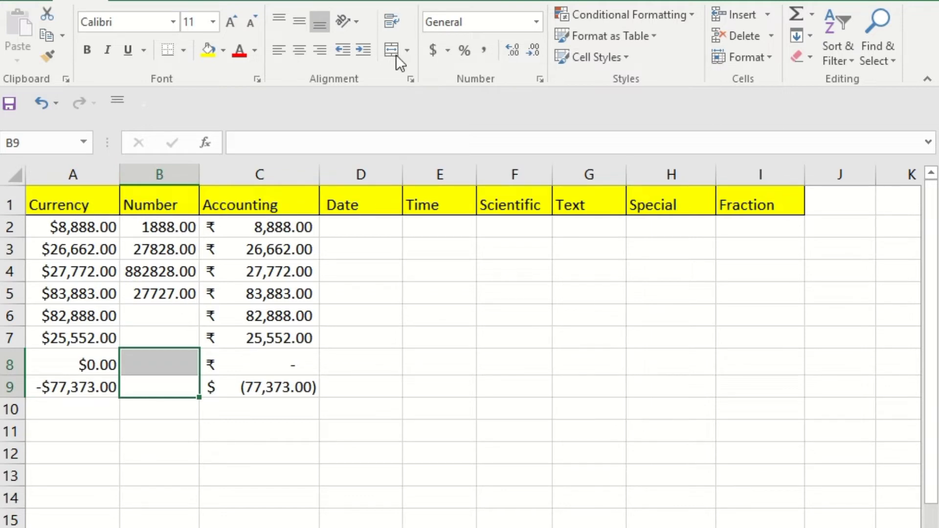
click(151, 293)
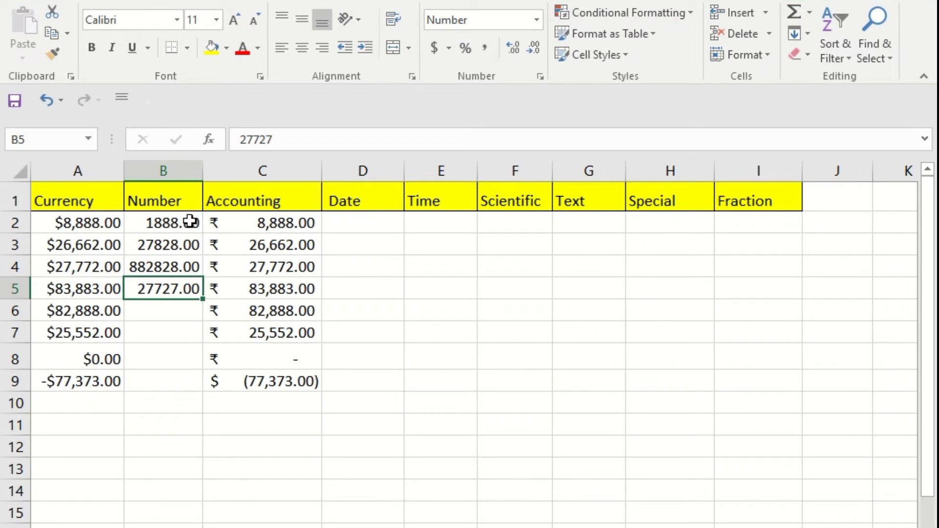
Adjust B2:B5's decimals so they display as whole numbers
drag(190, 223, 184, 286)
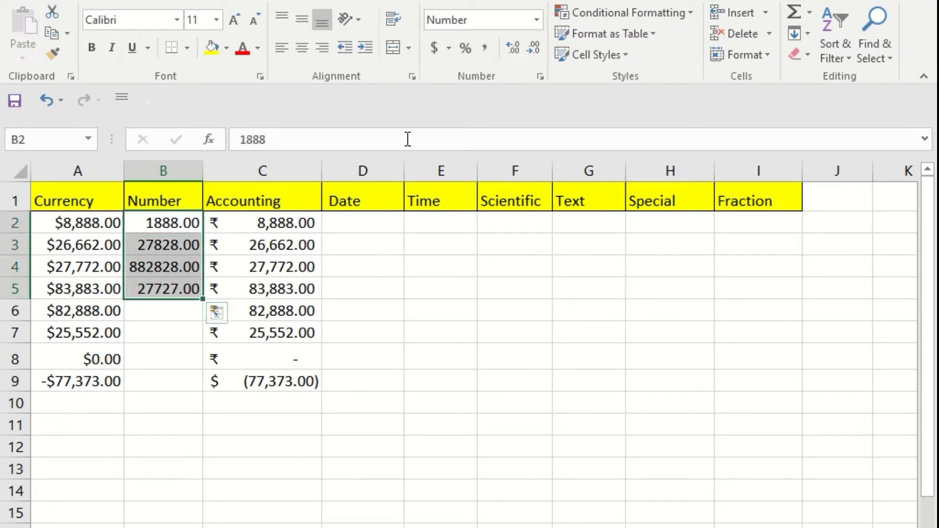
click(513, 49)
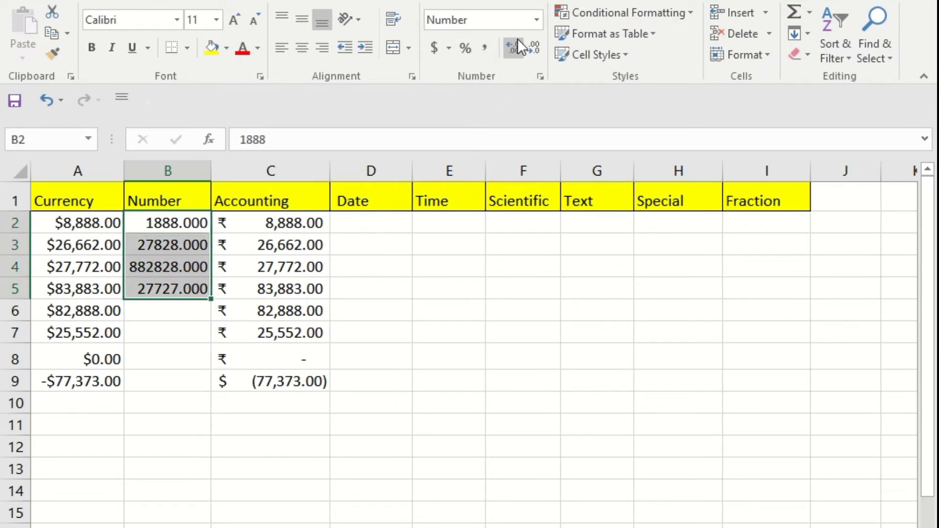
click(533, 46)
click(533, 46)
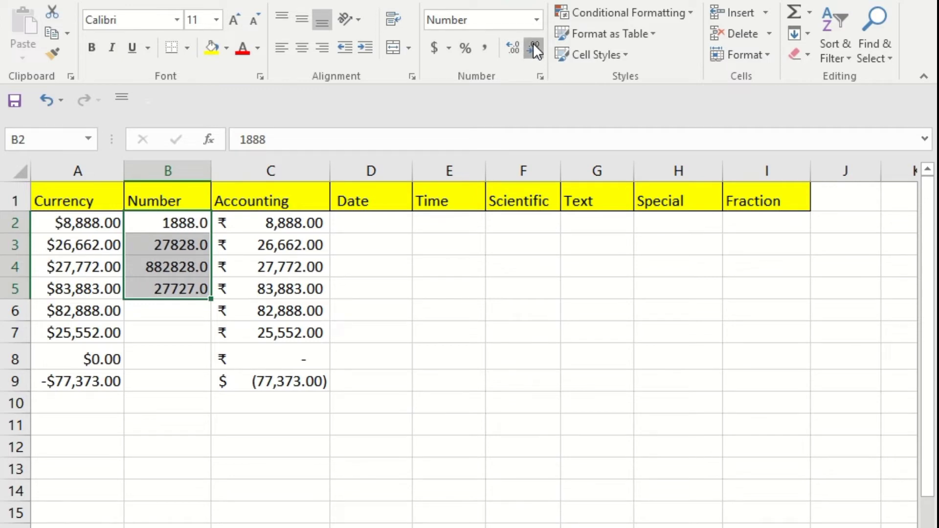
click(533, 47)
click(498, 364)
click(355, 225)
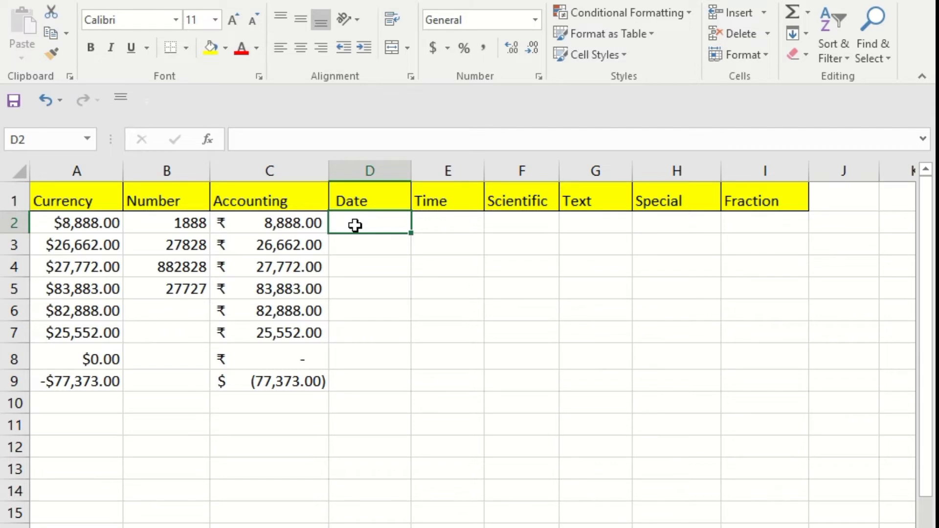
Enter the date 1-1-2000 in cell D2
text(1-11)
key(BackSpace)
text(-)
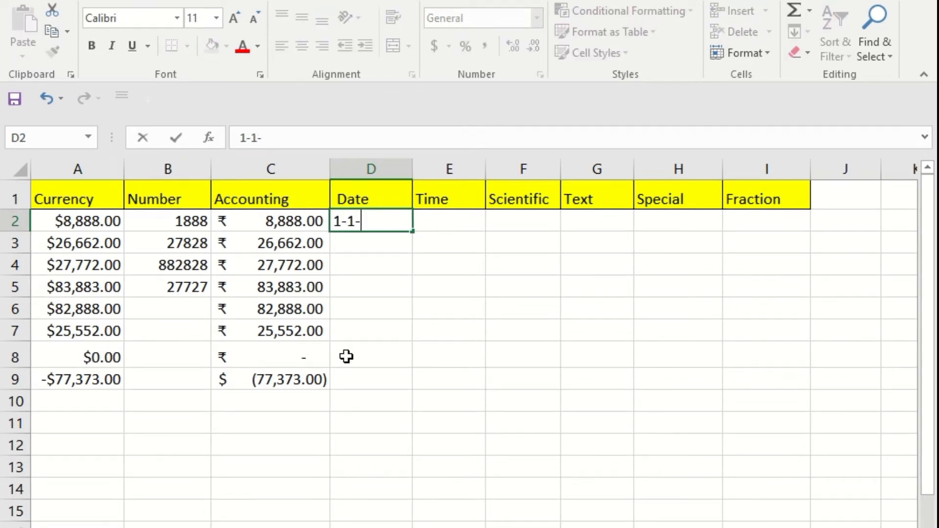
text(2022)
key(BackSpace)
key(BackSpace)
text(0)
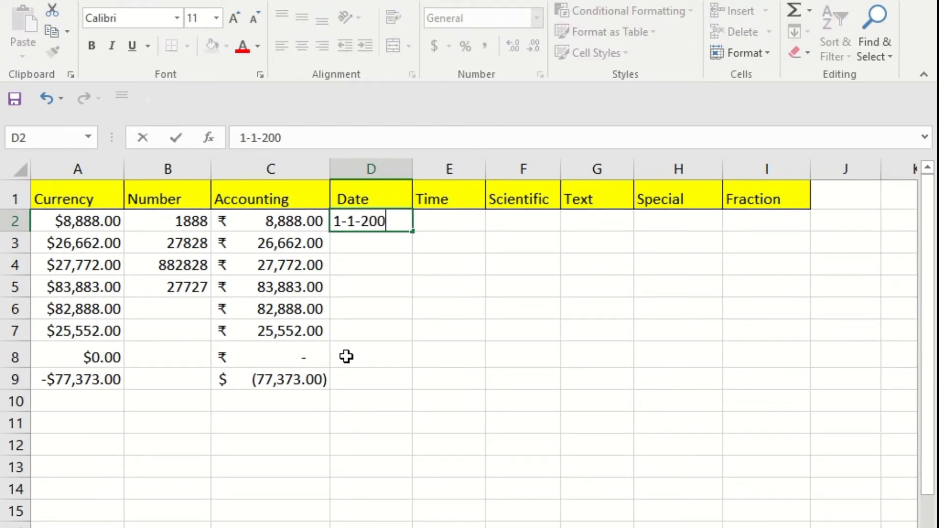
text(0)
key(ctrl+Return)
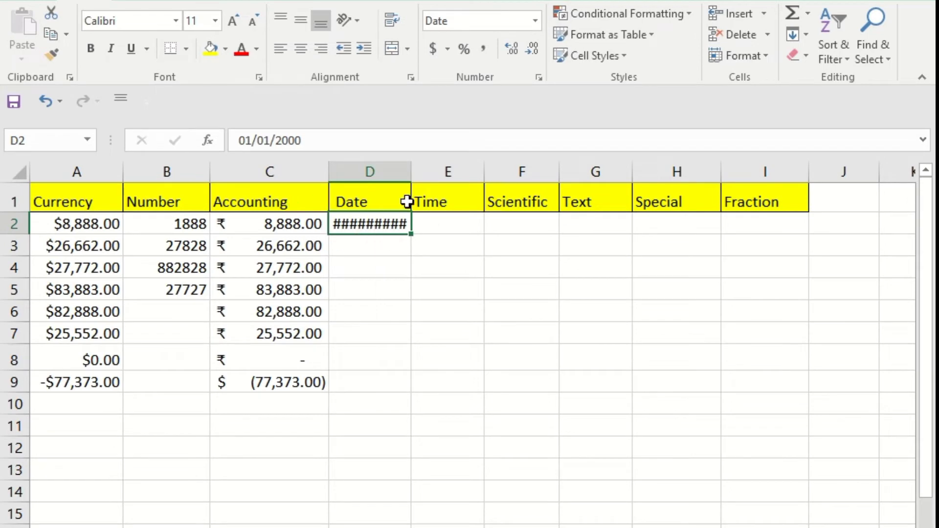
Widen column D and fill D2's date down to D9 (01/01/2000 to 01/08/2000)
double_click(411, 201)
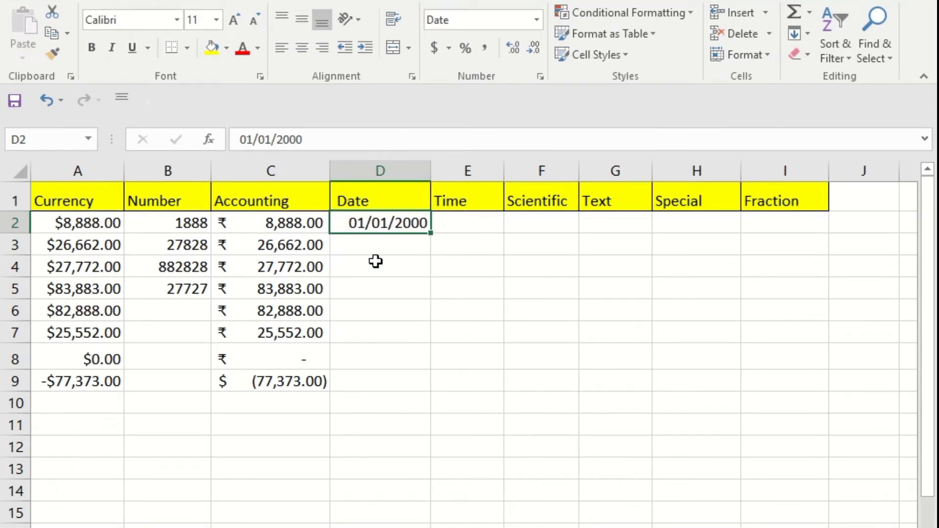
drag(375, 262, 379, 245)
click(387, 219)
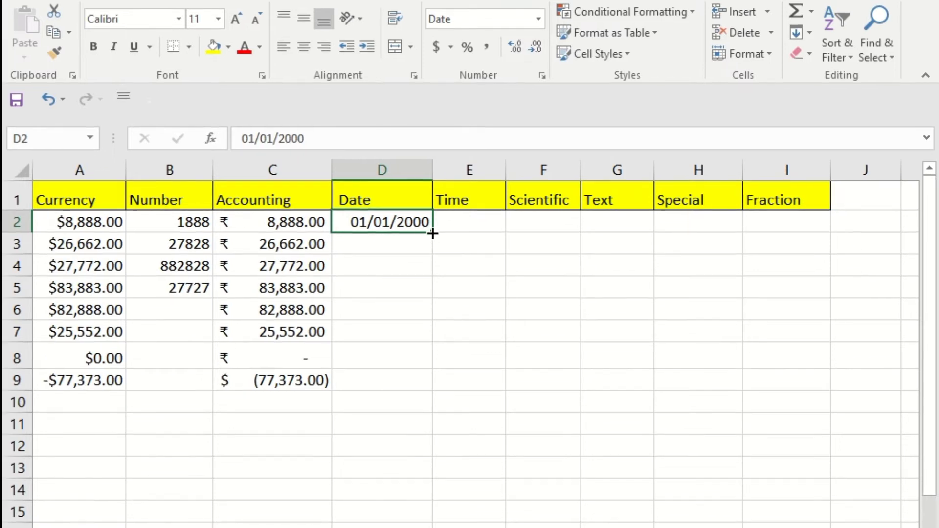
drag(432, 232, 486, 373)
click(532, 354)
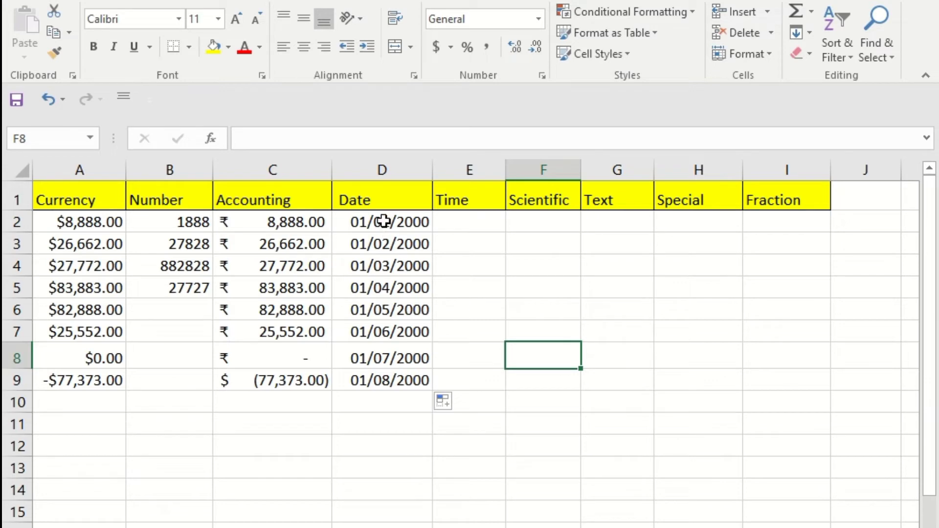
Format D2:D9 in the 'Wednesday, 14 March, 2012' date style and widen column D
drag(387, 226, 410, 382)
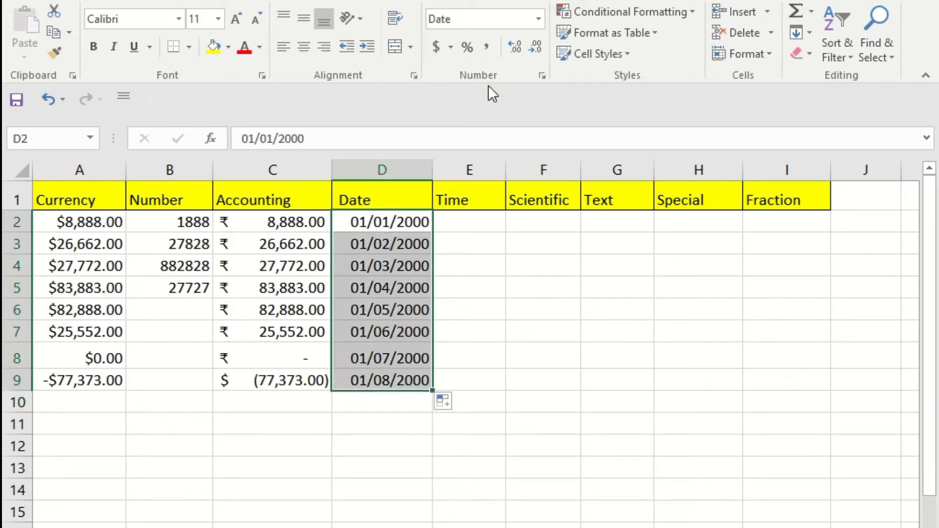
click(539, 17)
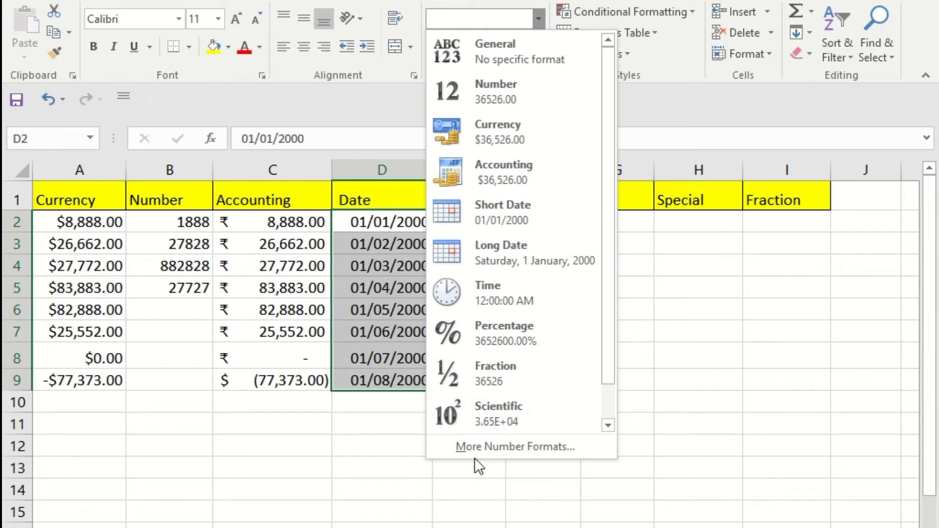
click(545, 443)
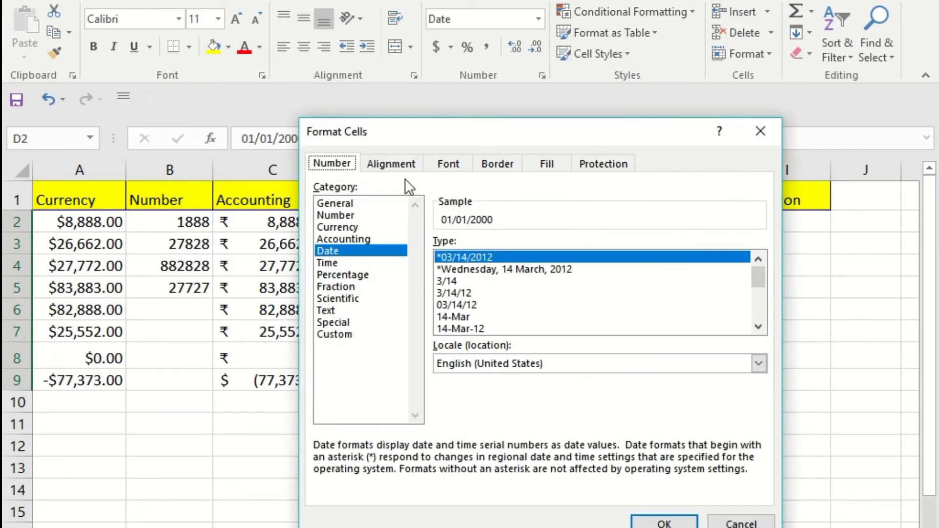
click(492, 271)
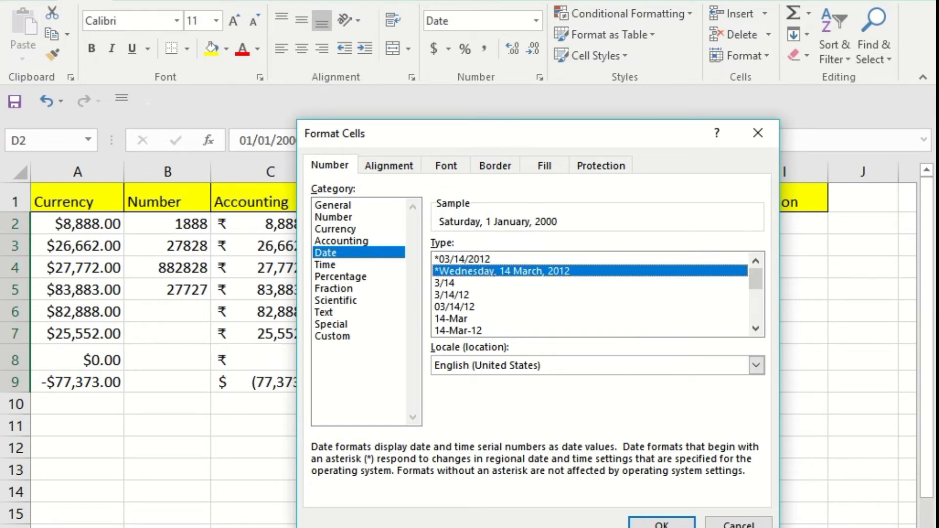
click(662, 523)
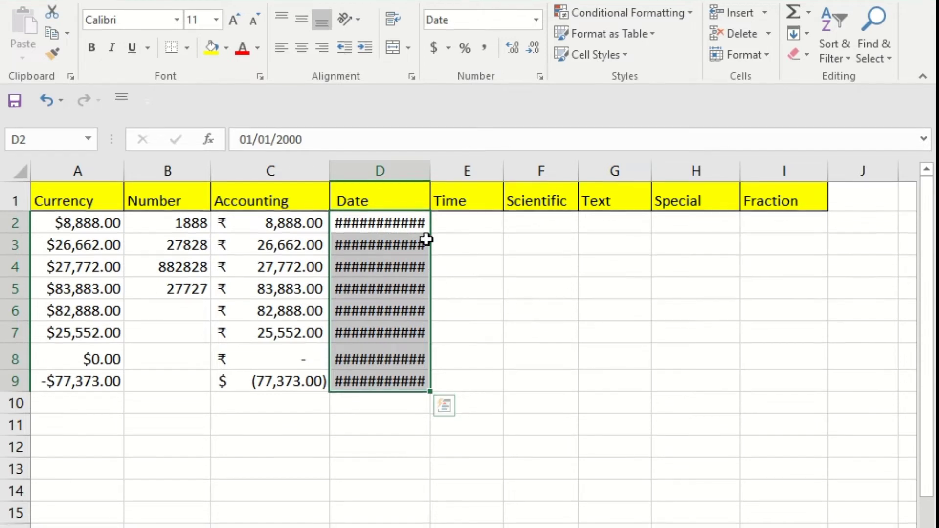
drag(430, 171, 577, 201)
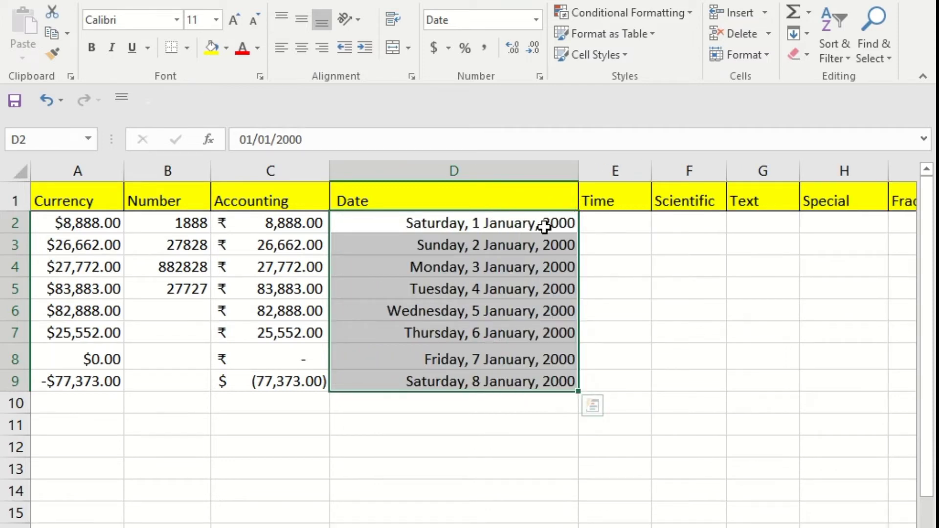
click(483, 225)
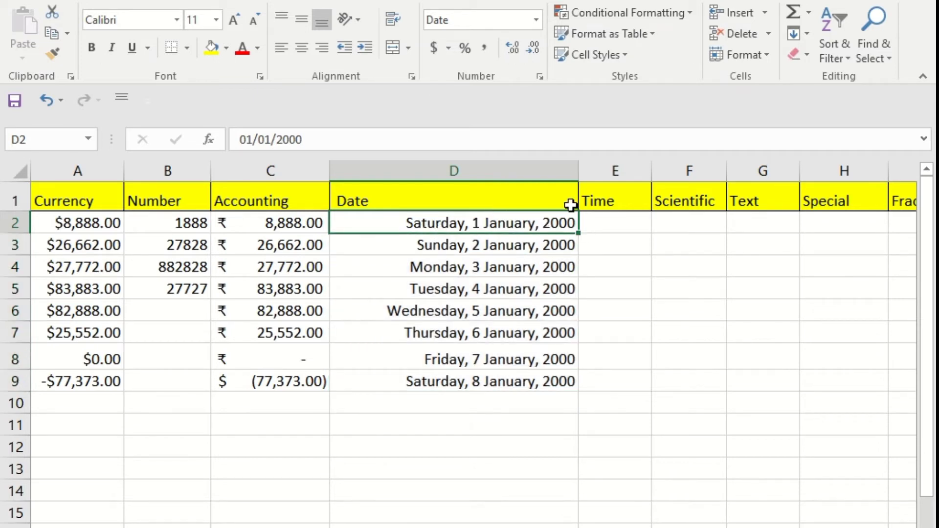
drag(505, 218, 503, 380)
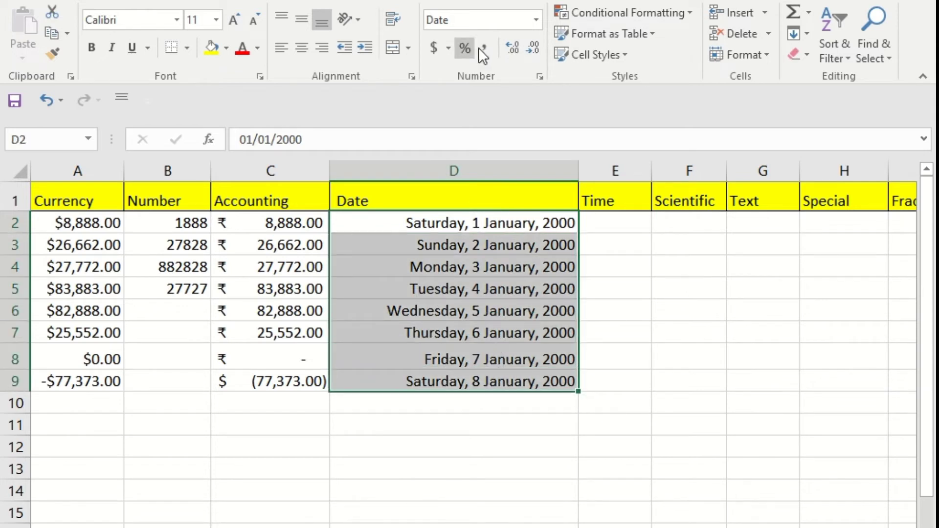
Reformat D2:D9 in the '3/14/12 1:30 PM' date-time style and narrow column D
click(536, 21)
click(555, 452)
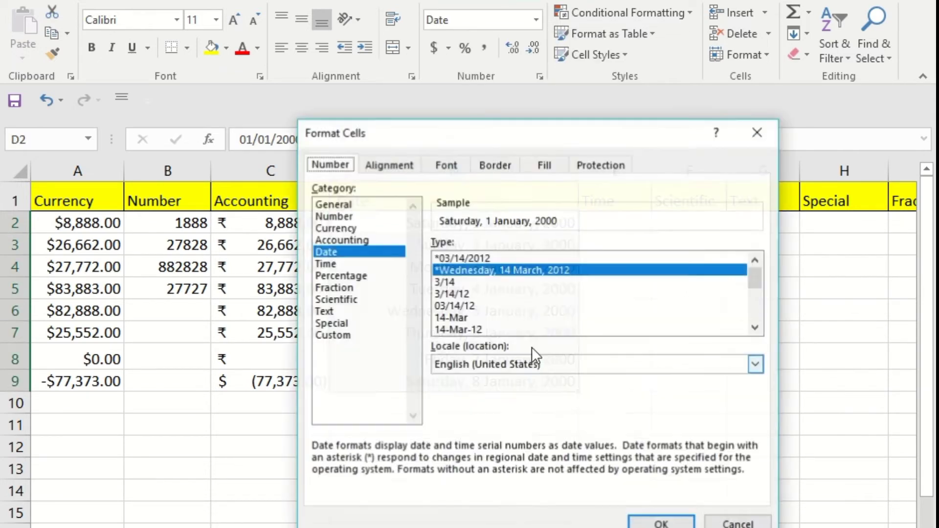
scroll(456, 278, down, 3)
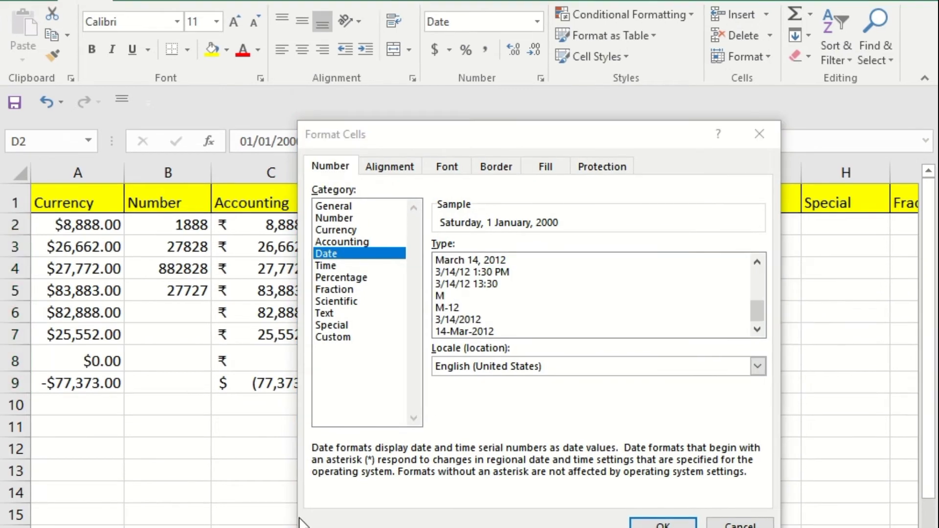
click(489, 285)
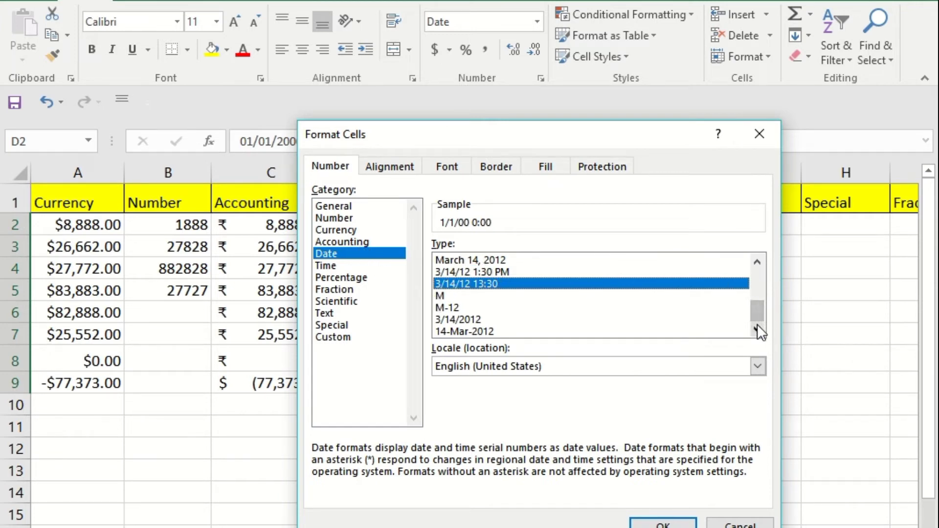
click(442, 308)
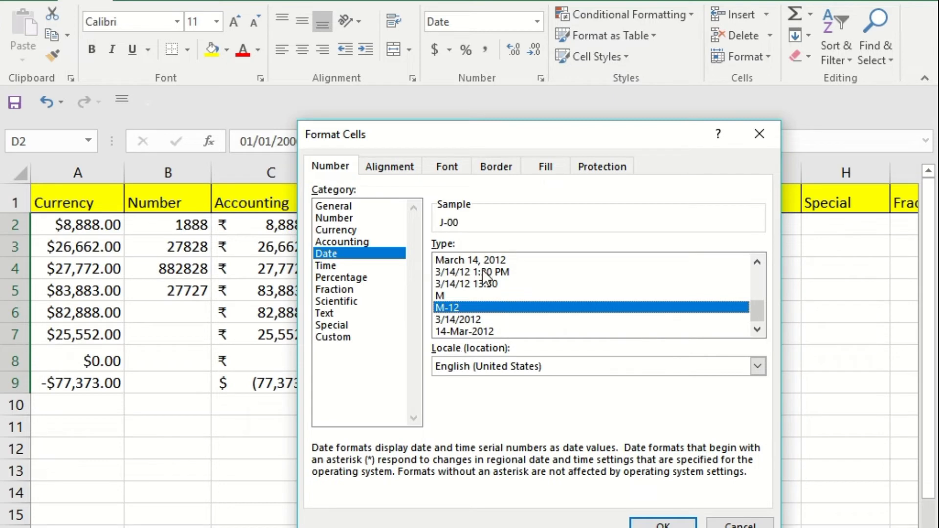
click(462, 273)
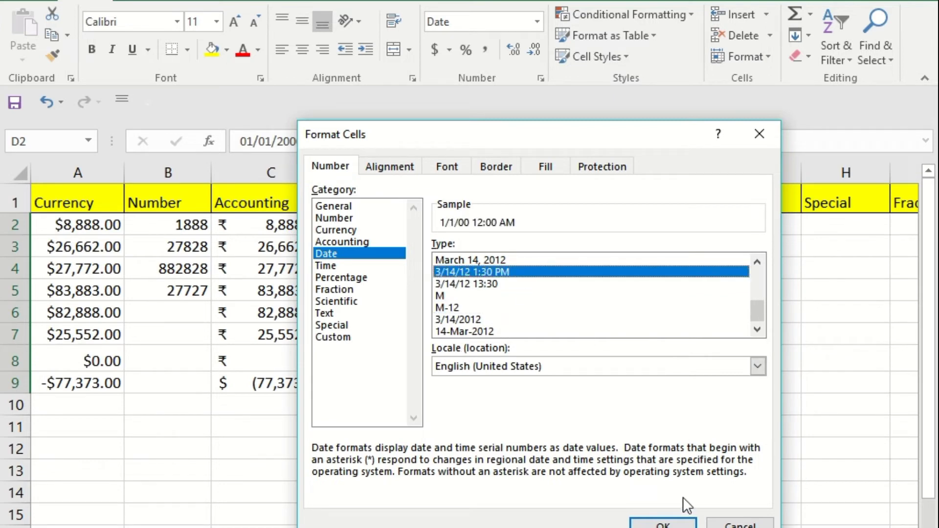
click(661, 524)
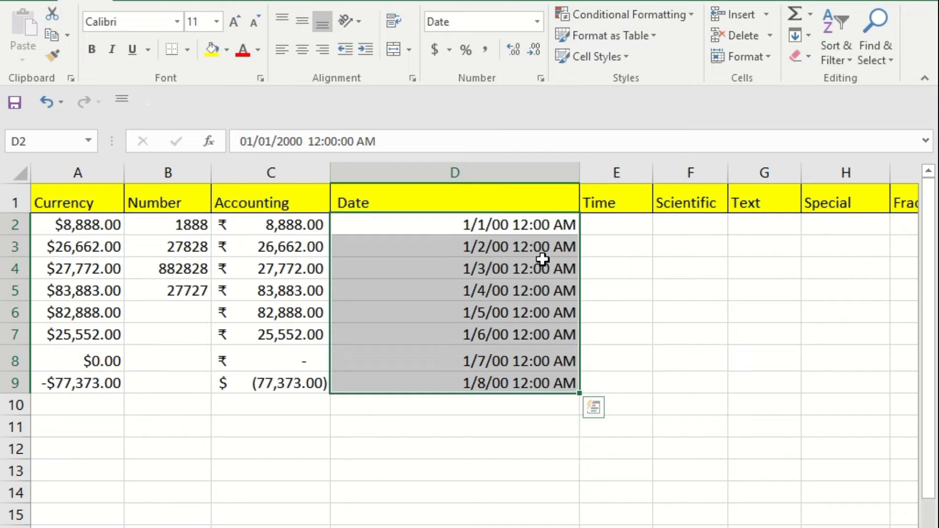
drag(579, 172, 459, 212)
click(509, 227)
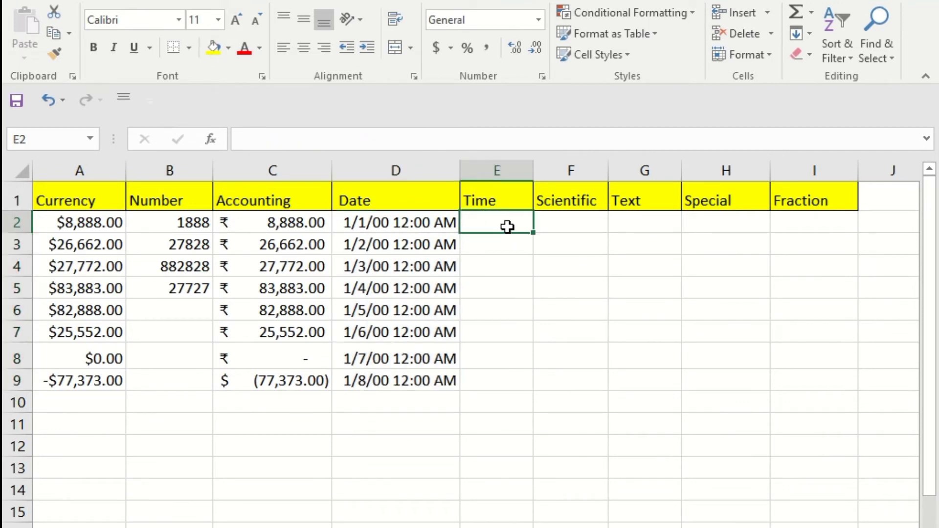
Enter 1200 in E2, format it as Time, and widen column E
text(1200)
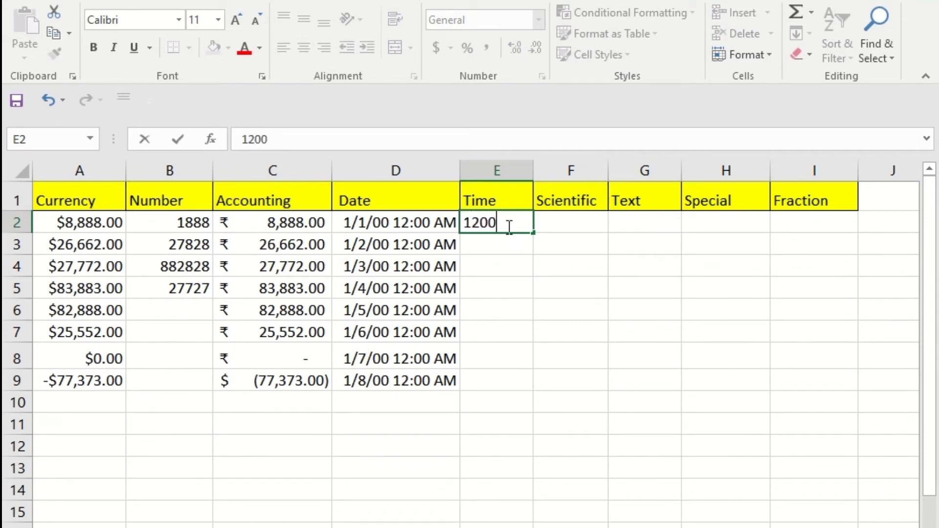
key(Return)
click(505, 224)
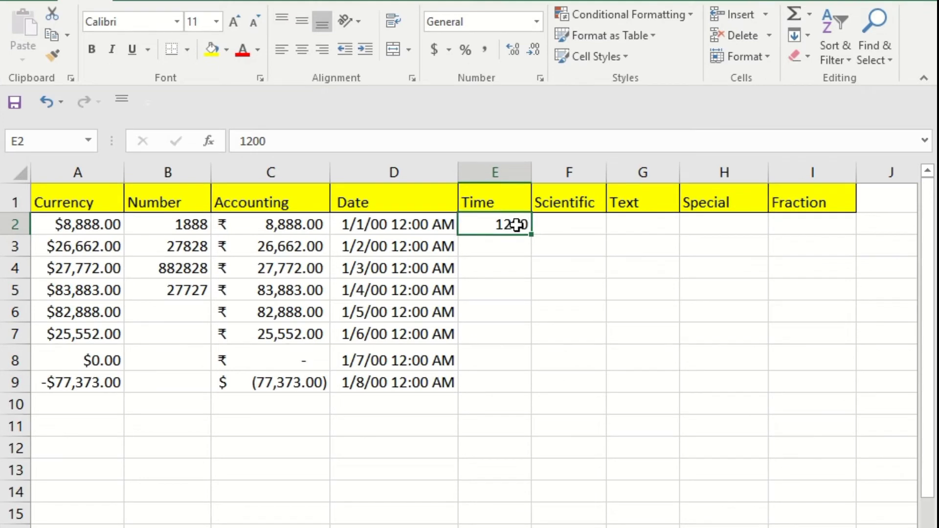
click(504, 249)
click(505, 223)
click(536, 21)
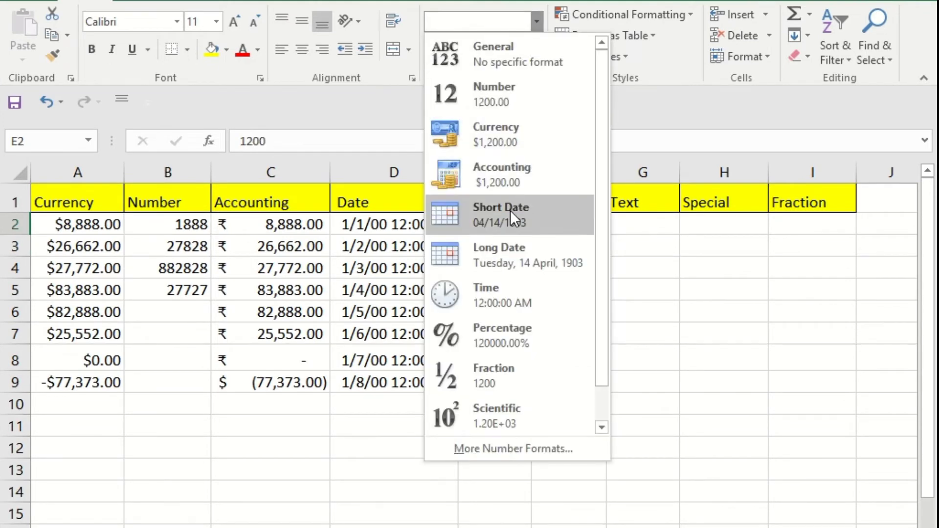
click(504, 292)
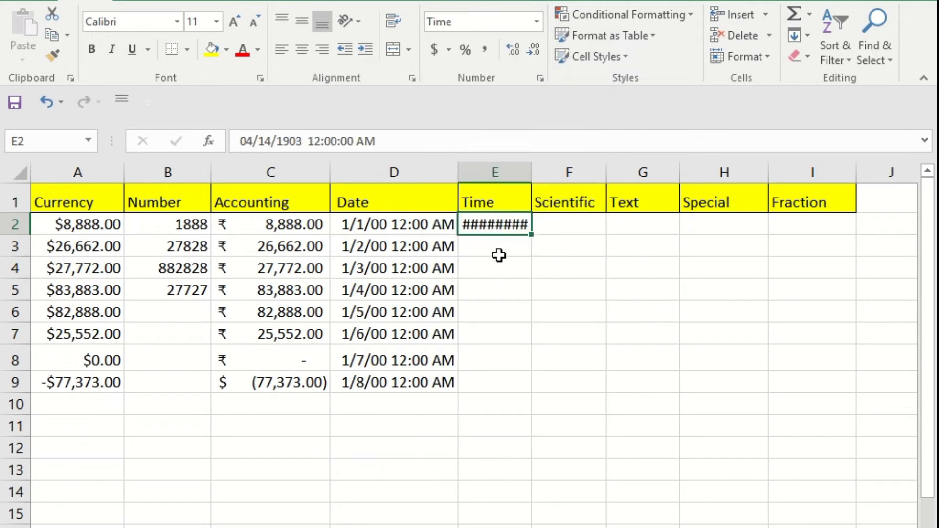
drag(531, 162, 572, 176)
Fill E2's time down to E9, giving hourly times 12:00:00 AM to 7:00:00 AM
click(545, 244)
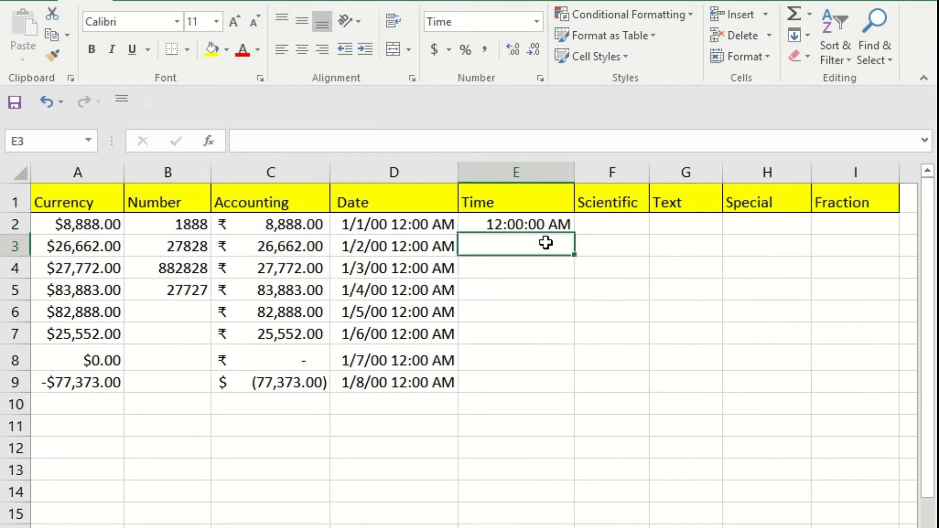
click(541, 227)
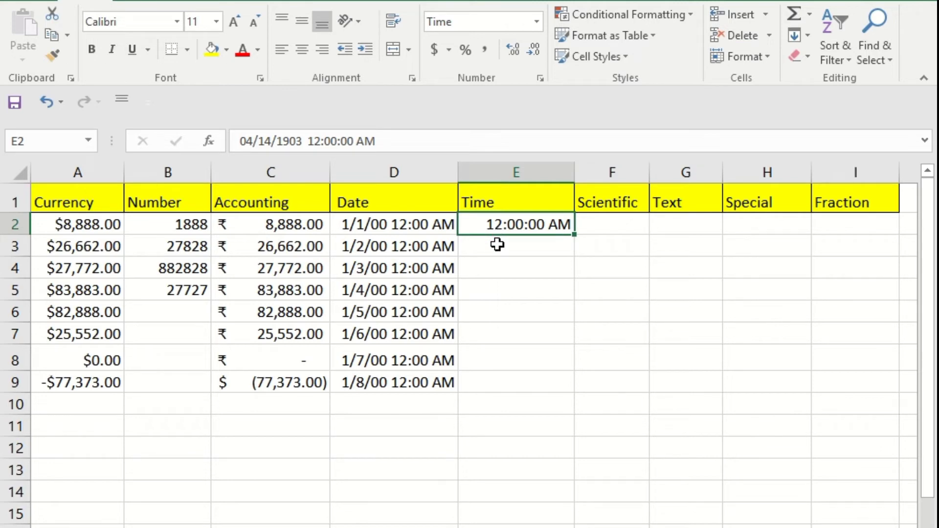
drag(573, 234, 571, 386)
click(628, 356)
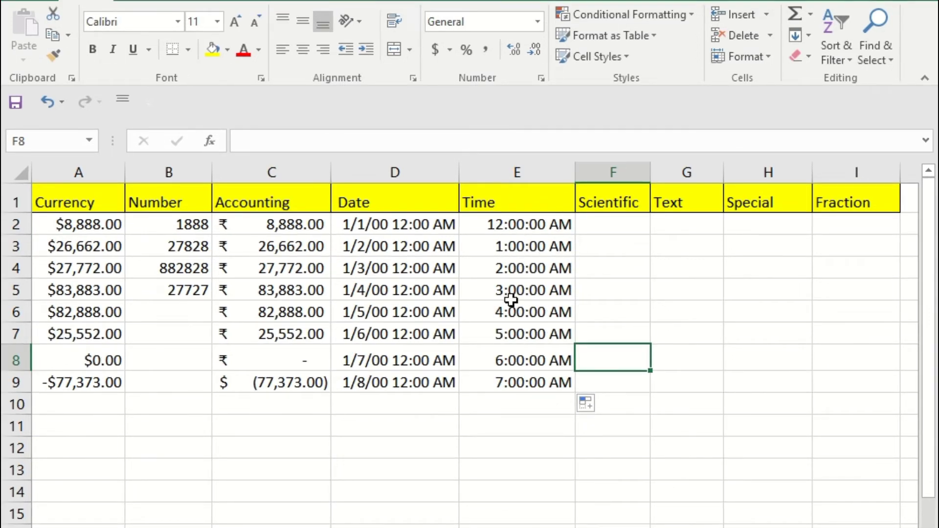
Switch E2:E9 to the '1:30 PM' time style, showing 12:00 AM through 7:00 AM
drag(528, 225, 538, 383)
drag(612, 348, 609, 337)
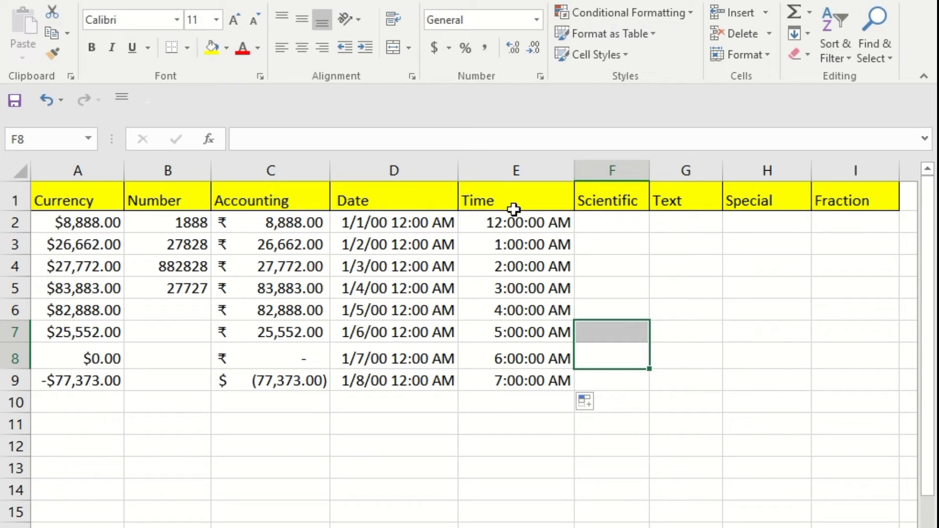
drag(513, 219, 535, 380)
click(536, 18)
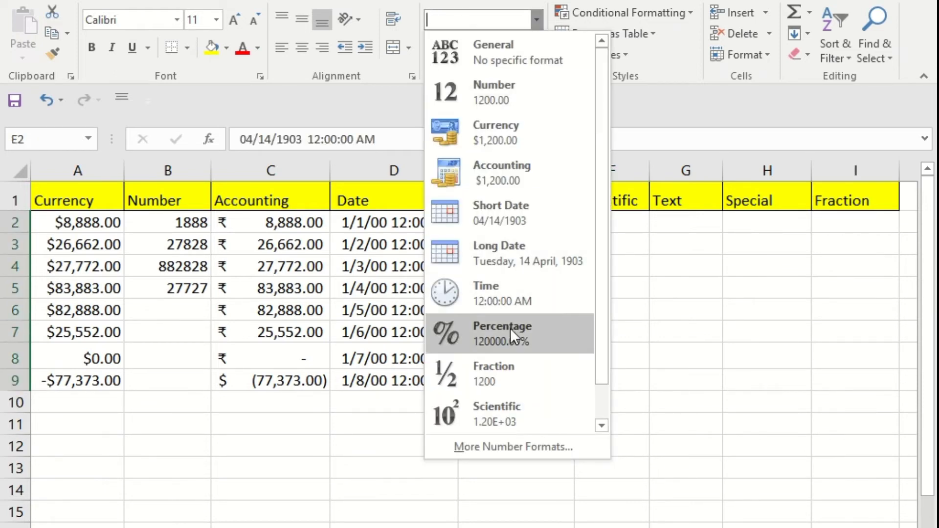
click(486, 447)
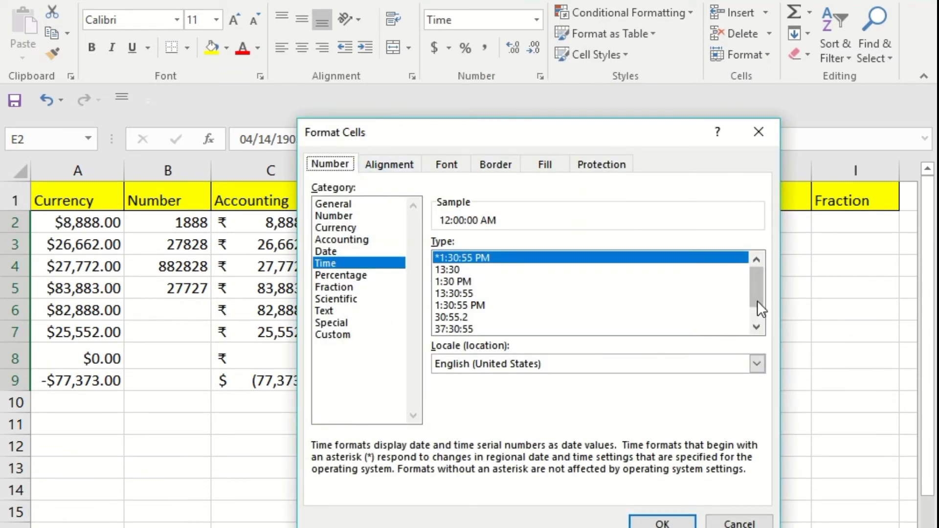
drag(761, 300, 761, 327)
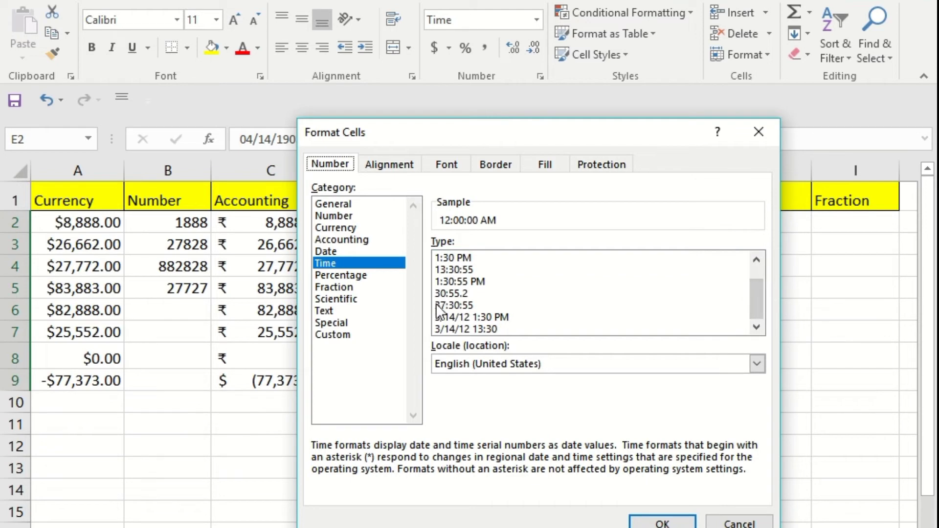
click(442, 284)
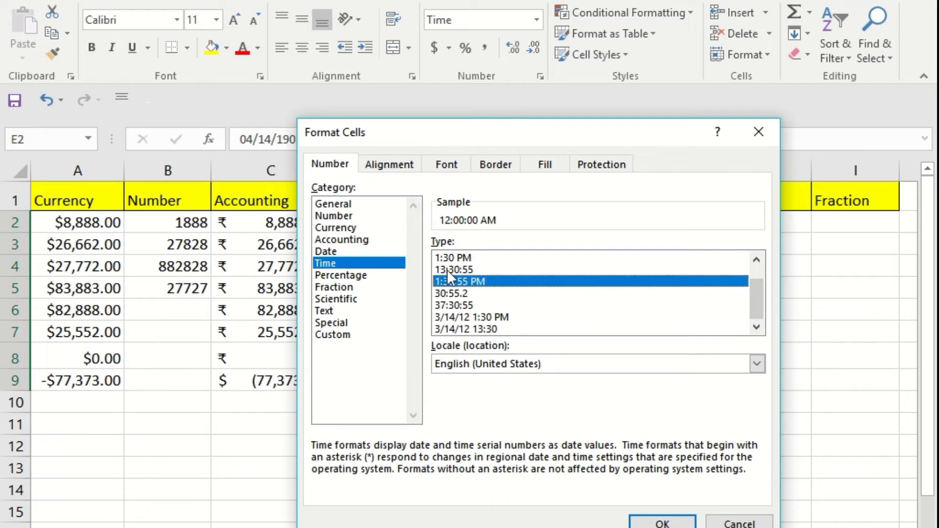
click(444, 254)
click(662, 522)
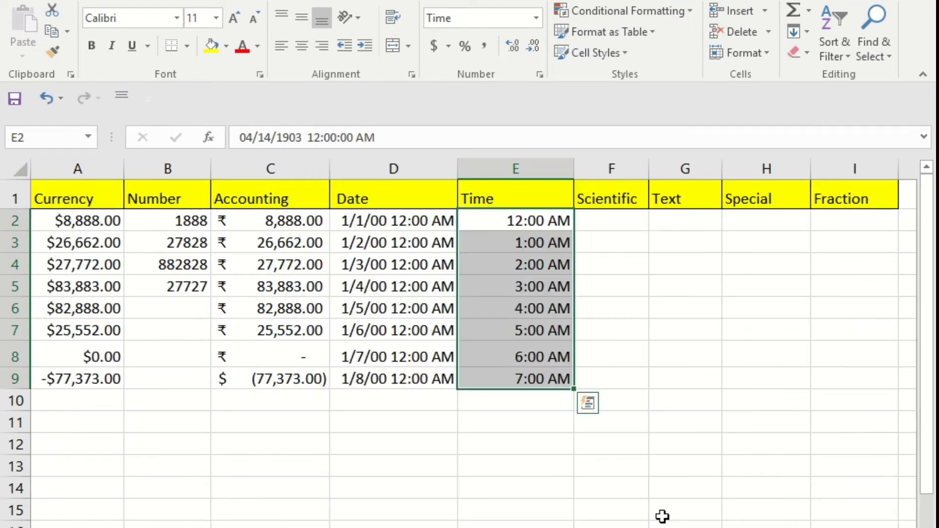
click(561, 221)
double_click(570, 220)
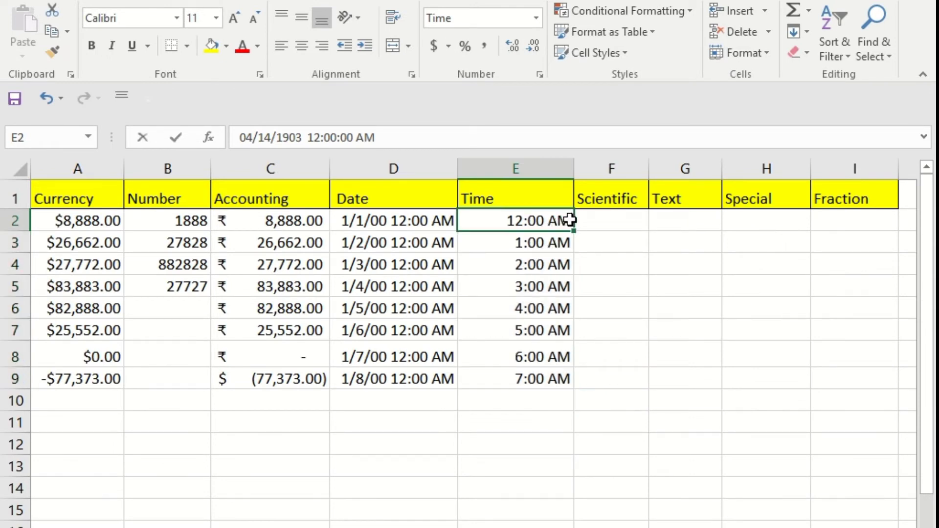
Change E2 to 12:00 PM and fill hourly times down through 7:00 PM in E9
key(BackSpace)
key(BackSpace)
key(BackSpace)
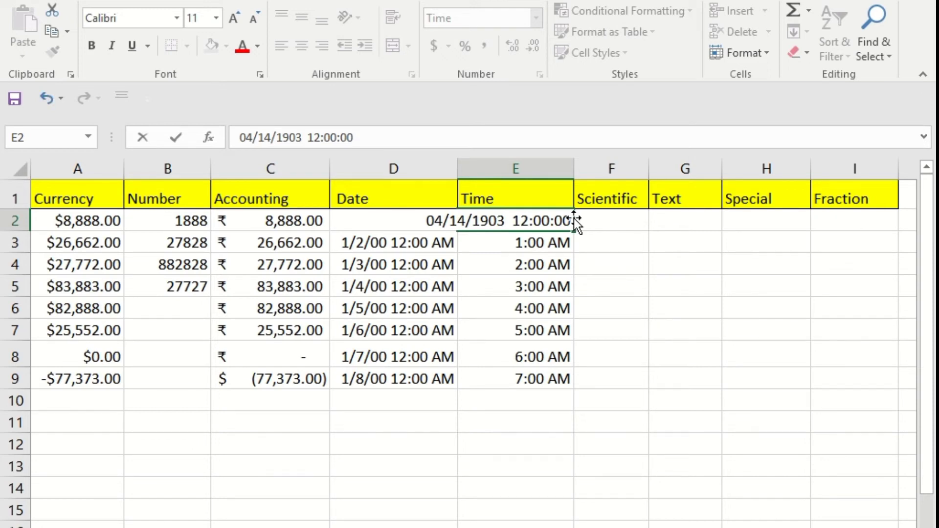
text(PM)
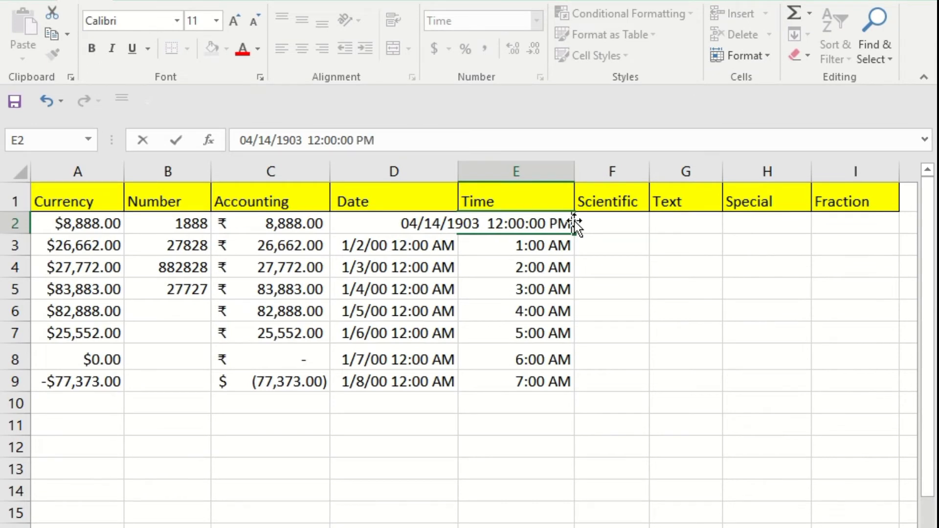
key(Return)
click(570, 222)
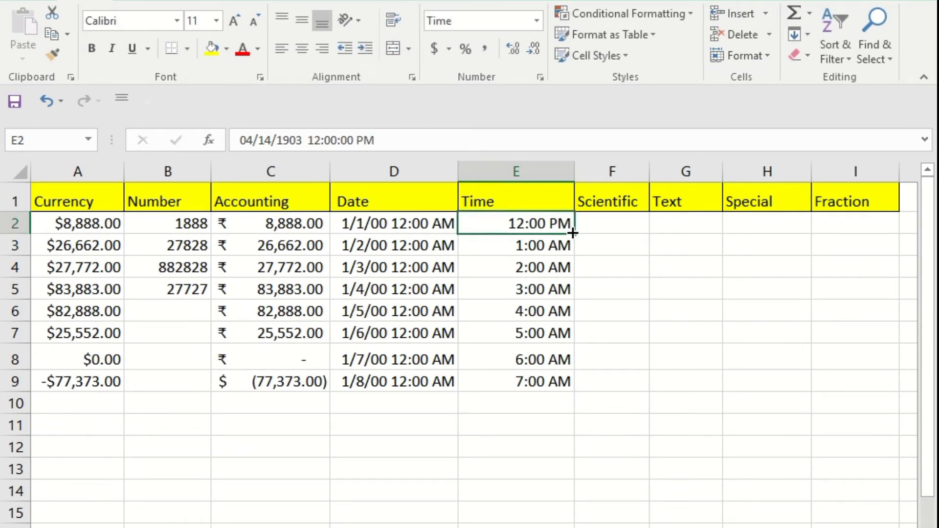
drag(573, 232, 561, 392)
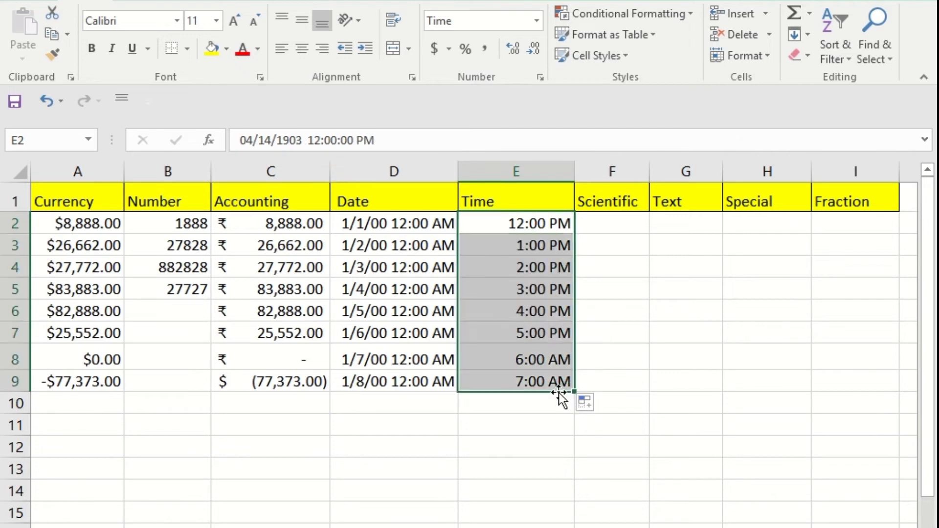
drag(611, 332, 614, 313)
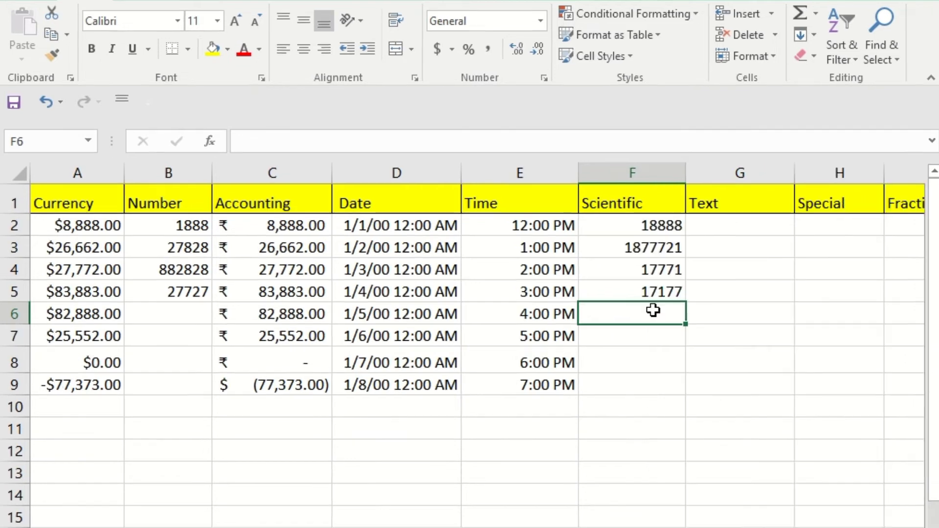
Enter 8288, 28828 and 2992 into cells F6 through F8
text(8288)
key(Return)
text(28828)
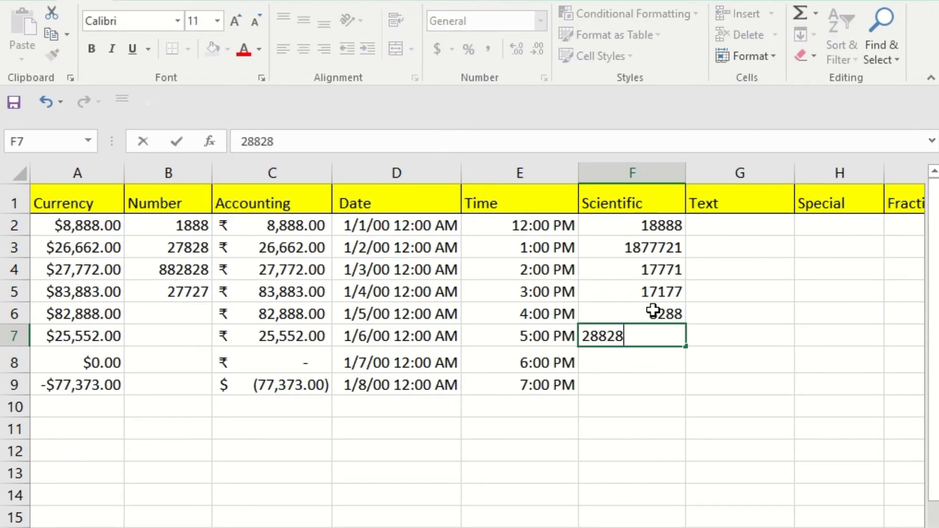
key(Return)
text(2992)
key(Return)
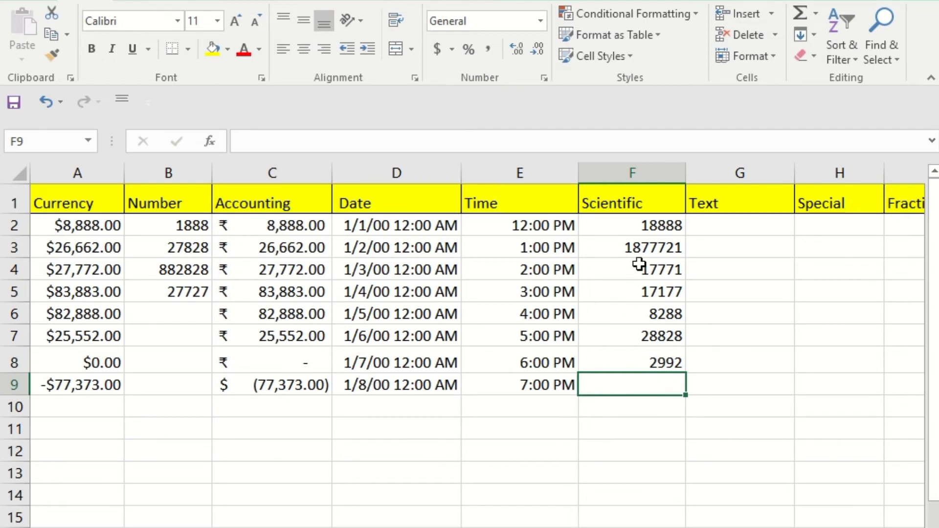
Apply the Scientific format to F2:F9, showing 1.89E+04 through 2.99E+03
drag(636, 229, 622, 380)
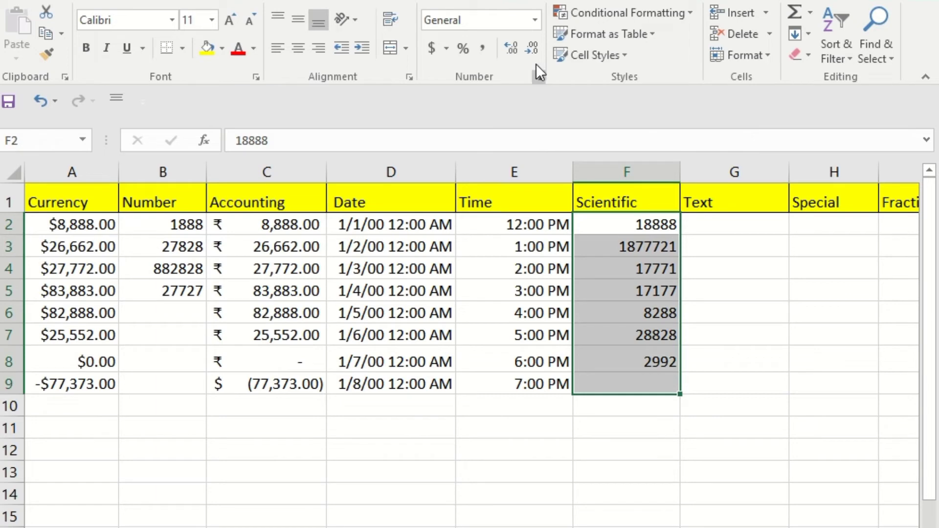
click(535, 20)
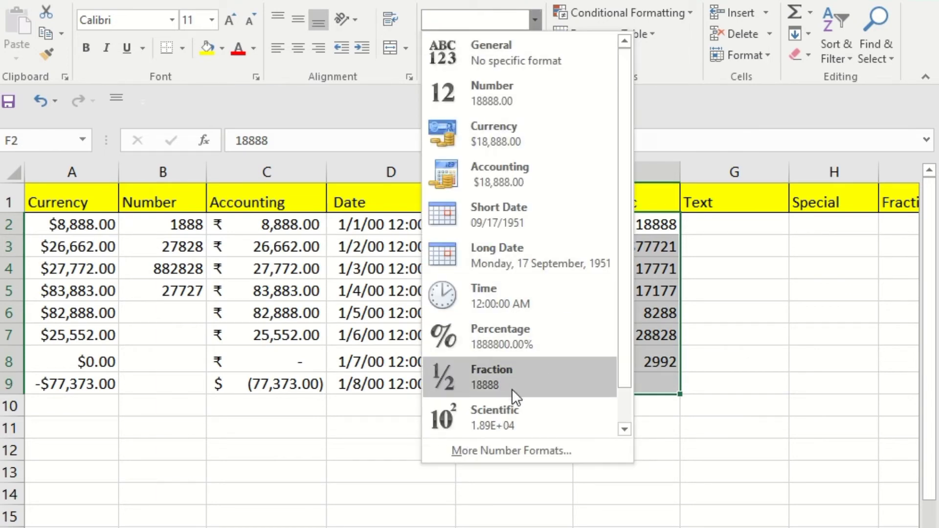
click(516, 422)
drag(723, 313, 724, 268)
drag(632, 223, 644, 356)
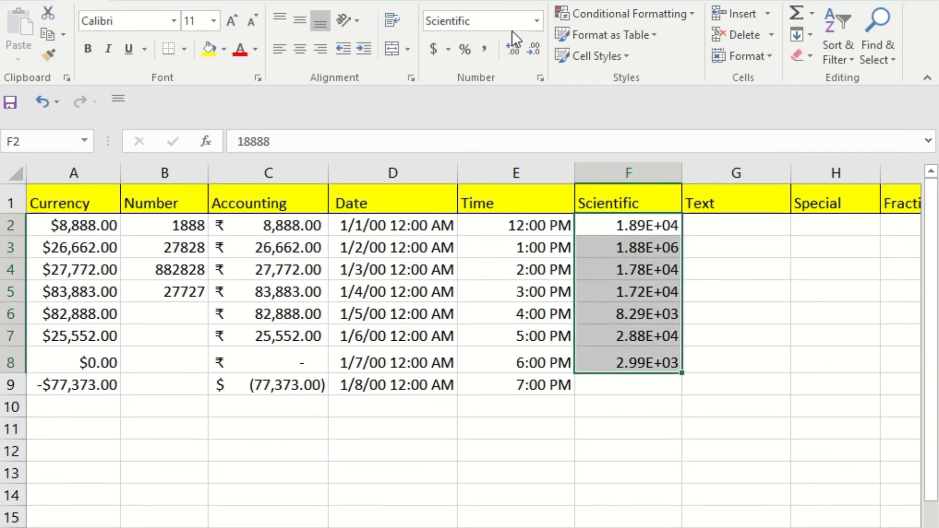
click(536, 21)
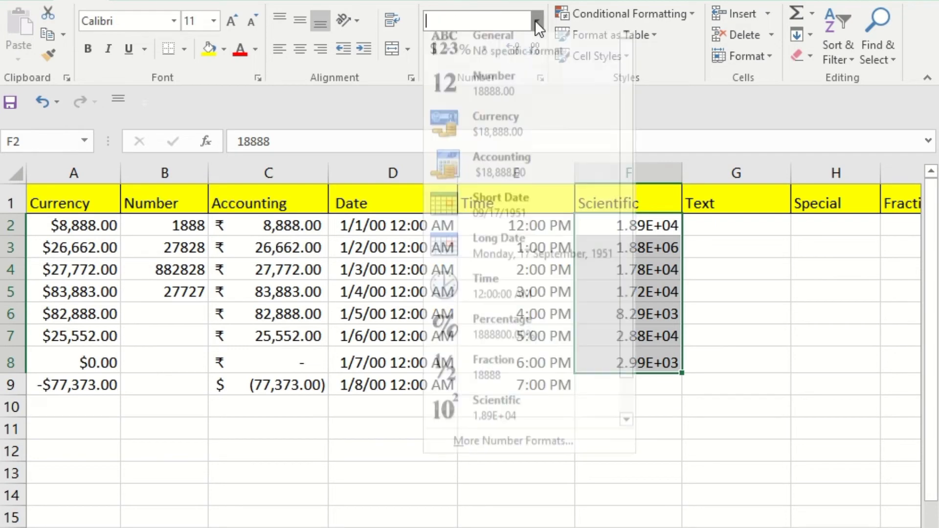
Set the Scientific format's decimal places to 0 in Format Cells
click(560, 441)
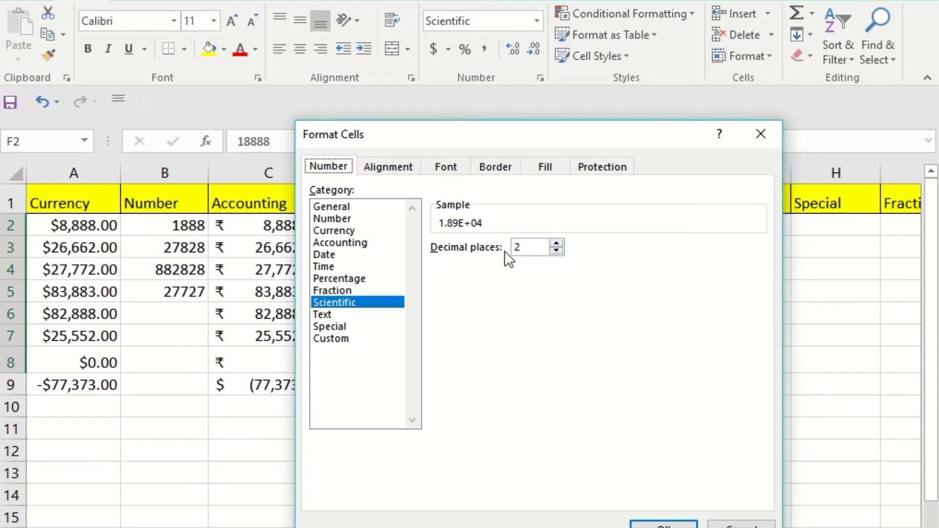
click(555, 250)
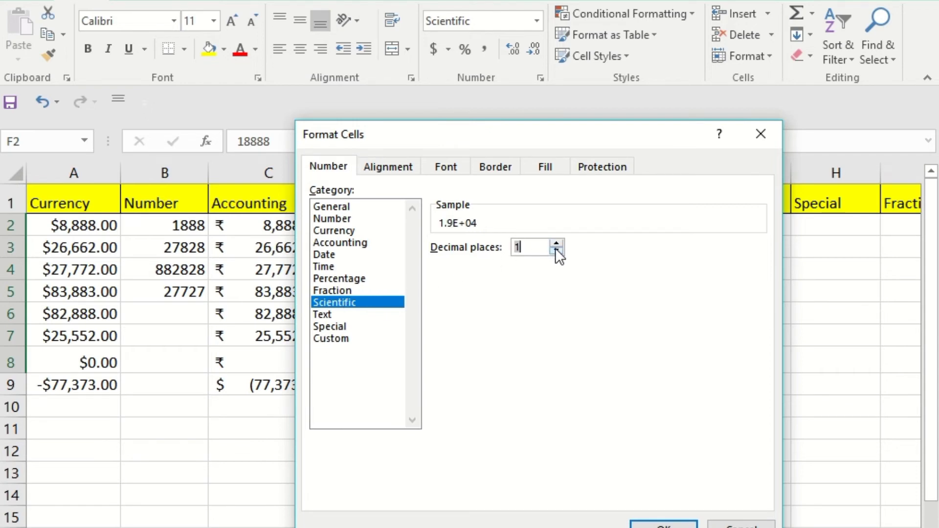
click(556, 251)
click(663, 525)
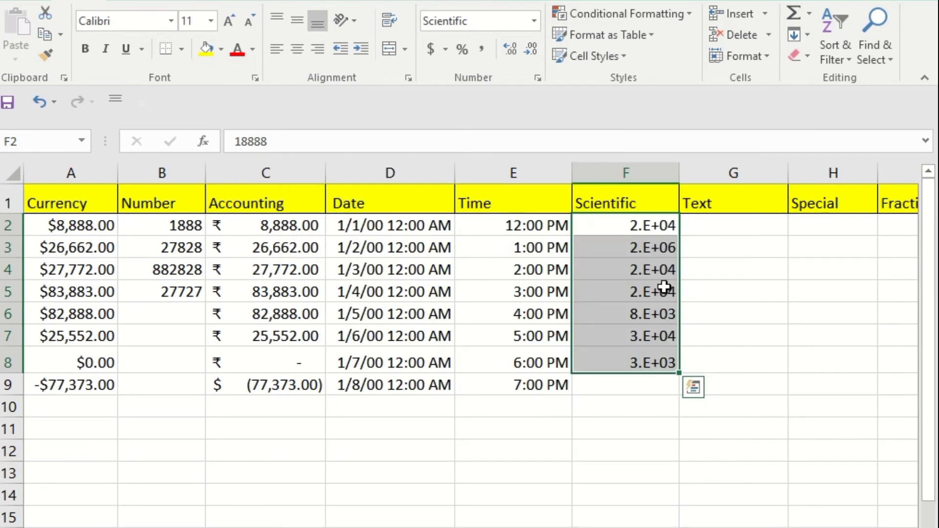
click(656, 411)
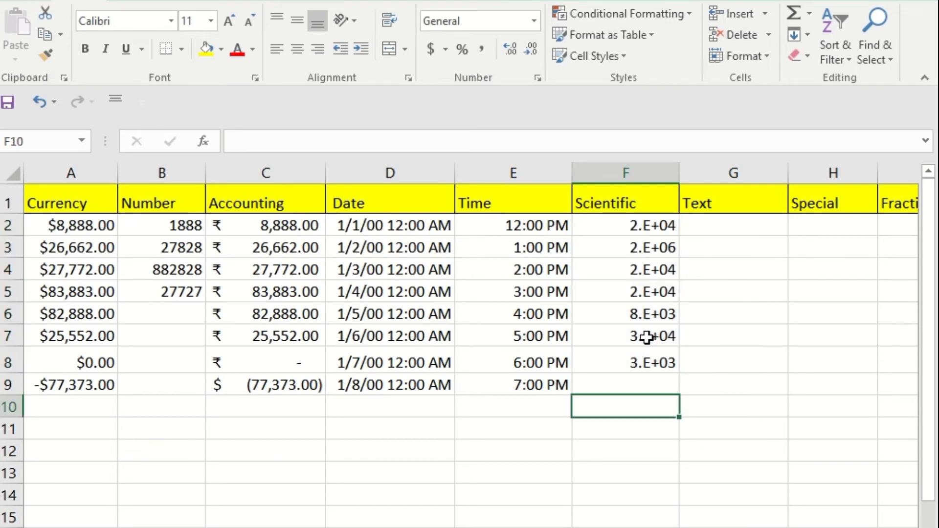
Adjust F2:F9 to one decimal place, such as 1.9.E+04
drag(634, 224, 647, 385)
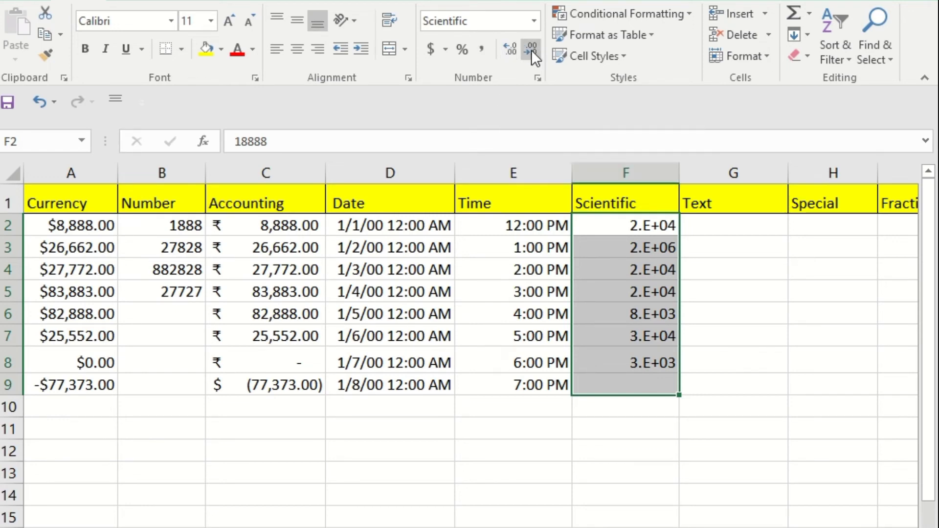
click(515, 51)
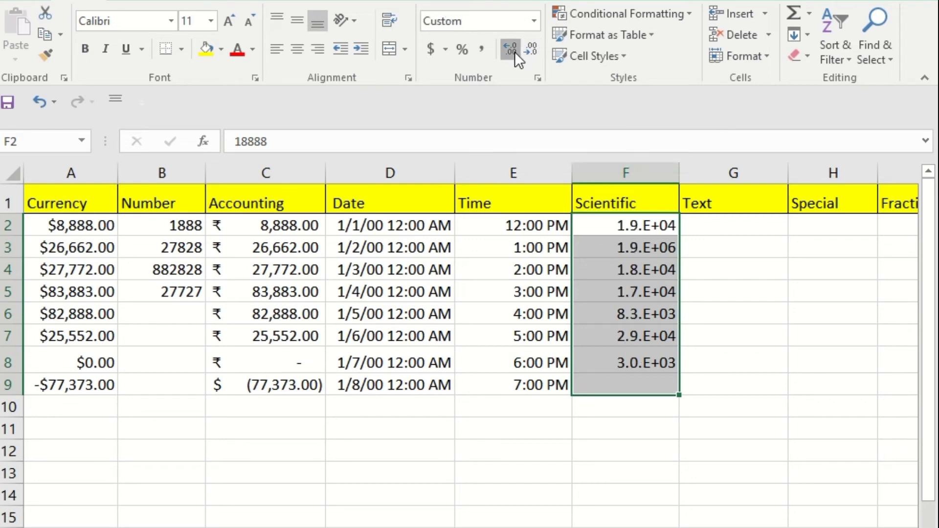
click(515, 51)
click(515, 51)
click(537, 48)
click(537, 48)
click(755, 266)
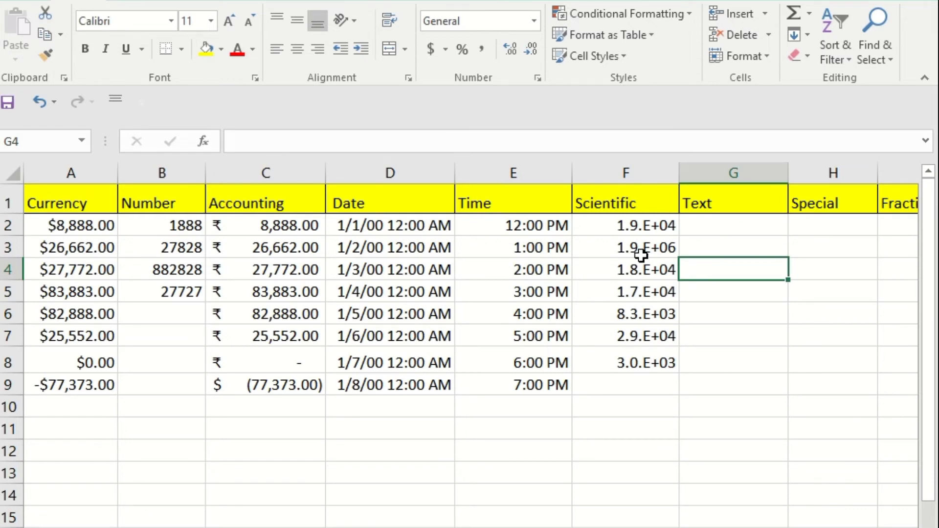
Enter File and Name in G2:G3 and 1234 in G5, then review the entries
click(720, 224)
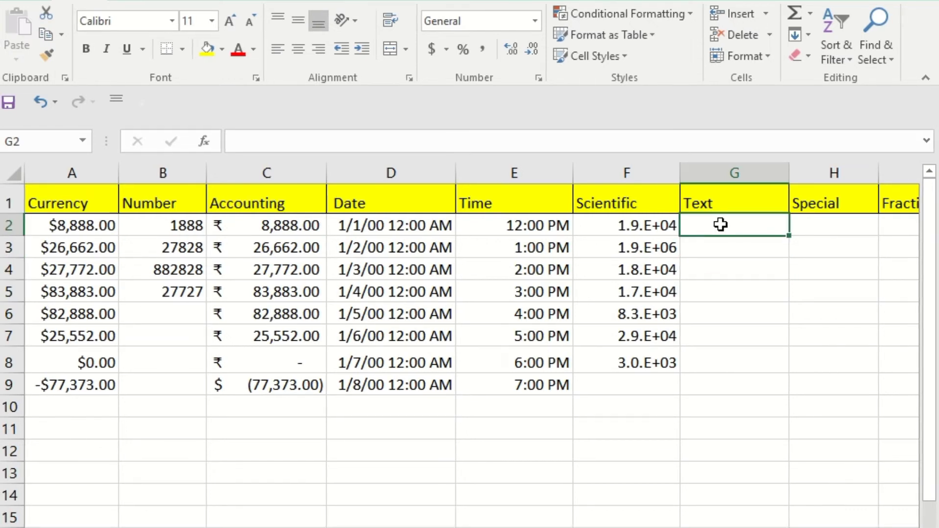
text(File)
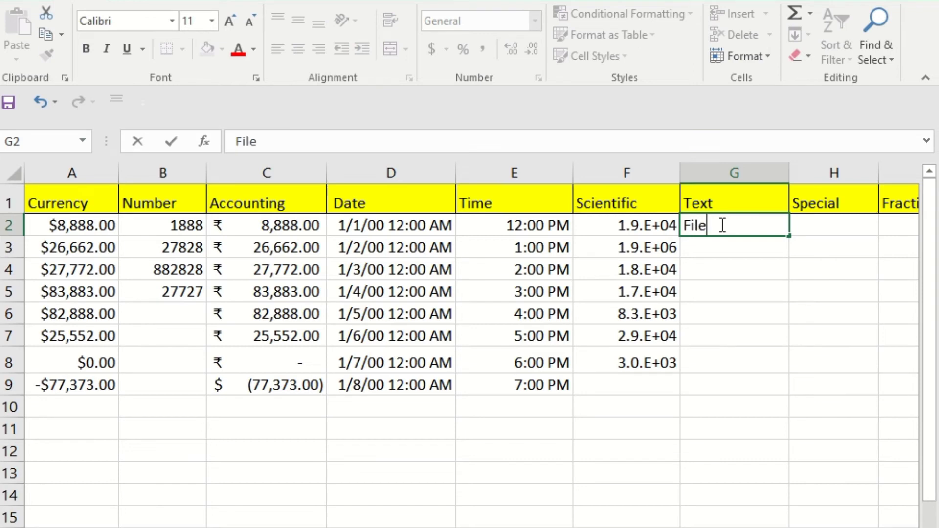
key(Return)
text(Name)
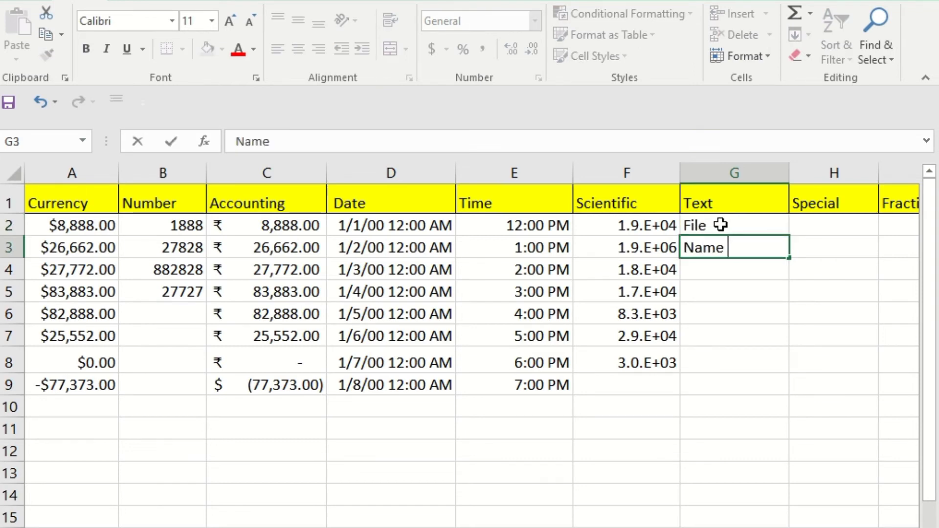
key(Return)
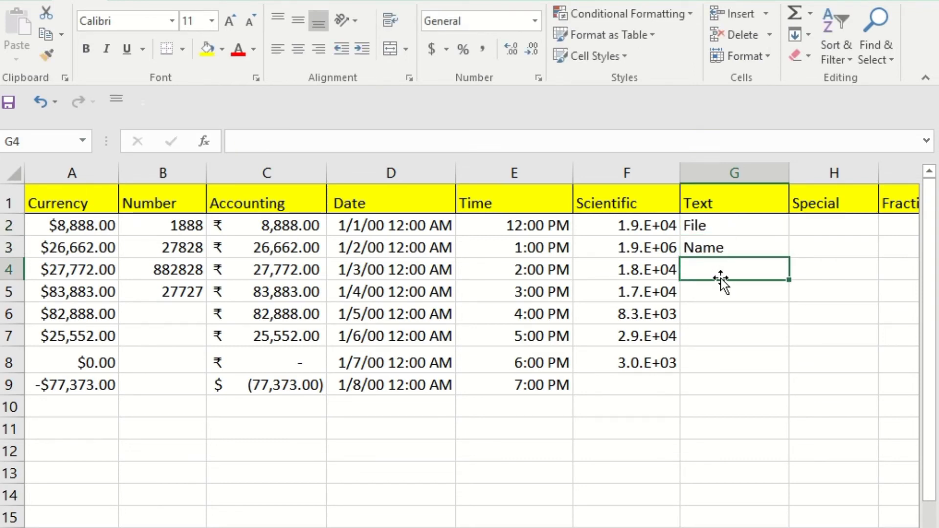
click(734, 301)
text(1234)
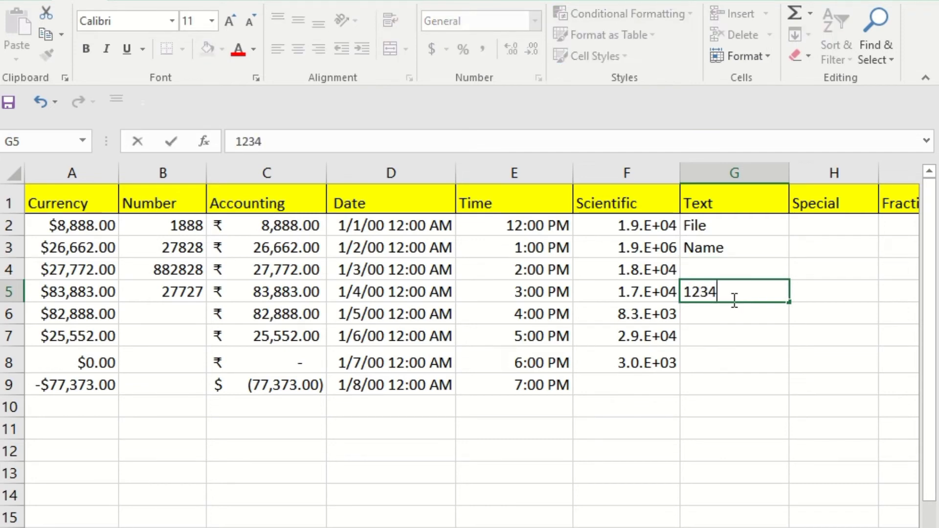
key(Return)
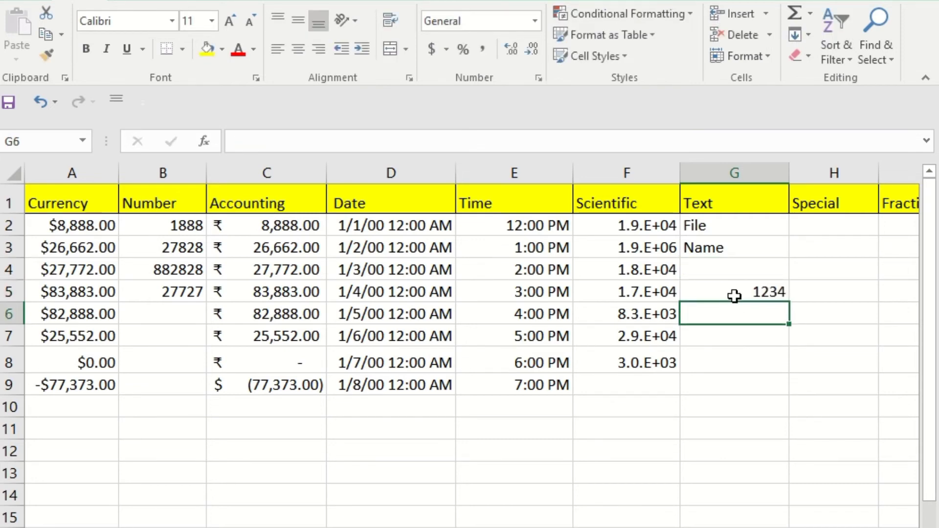
click(735, 293)
click(729, 229)
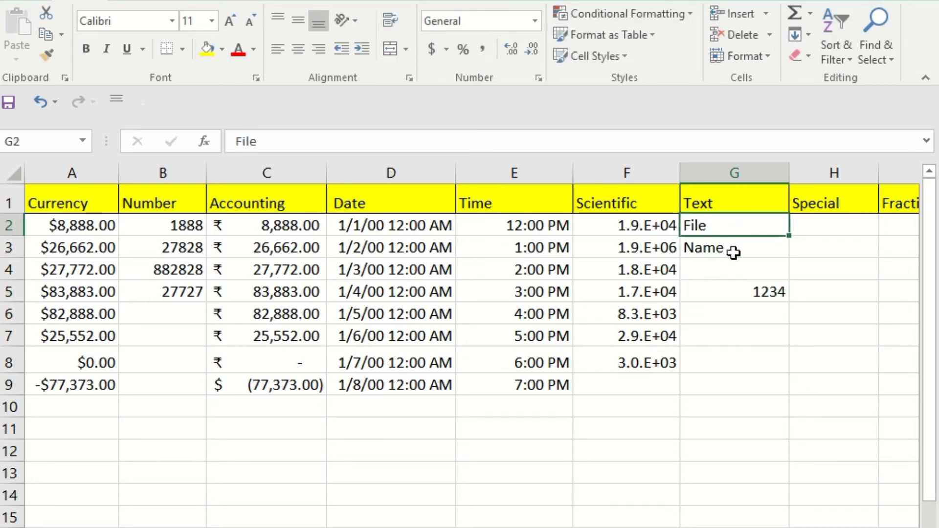
click(728, 292)
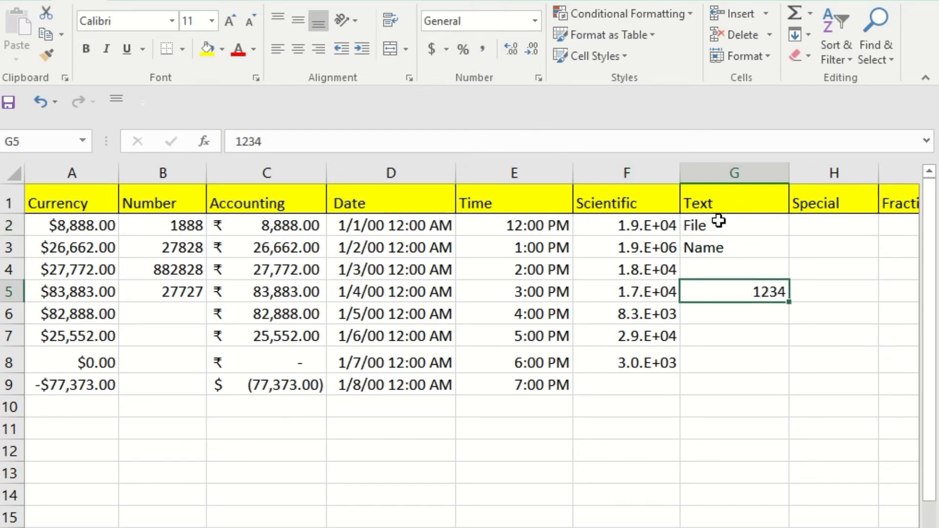
Replace the Text column entries with the numbers 1234 in G2 and 2345 in G3
drag(721, 220, 736, 286)
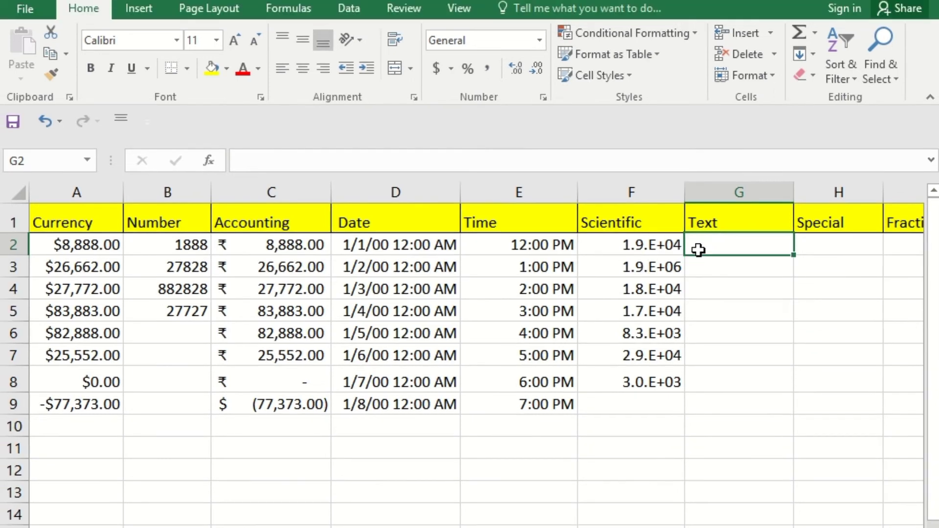
text(1234)
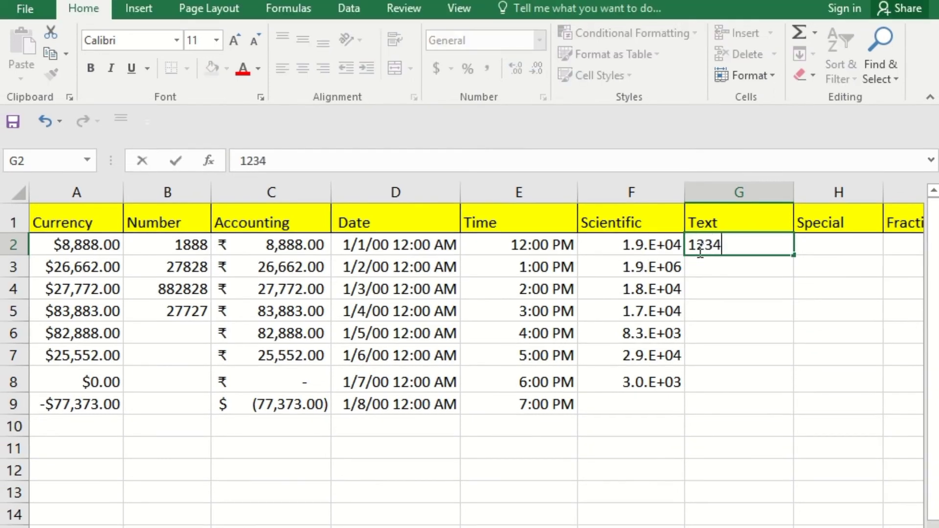
key(Return)
click(697, 247)
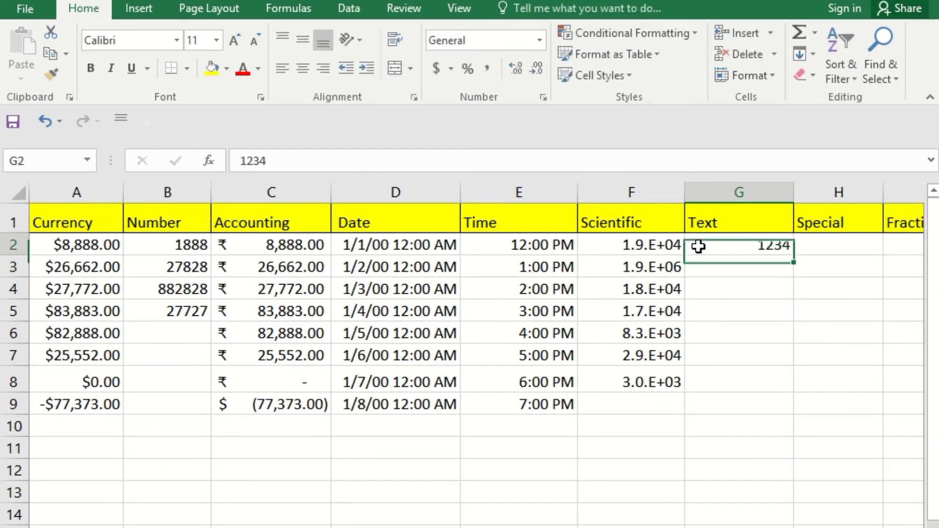
click(714, 273)
text(2345)
key(Return)
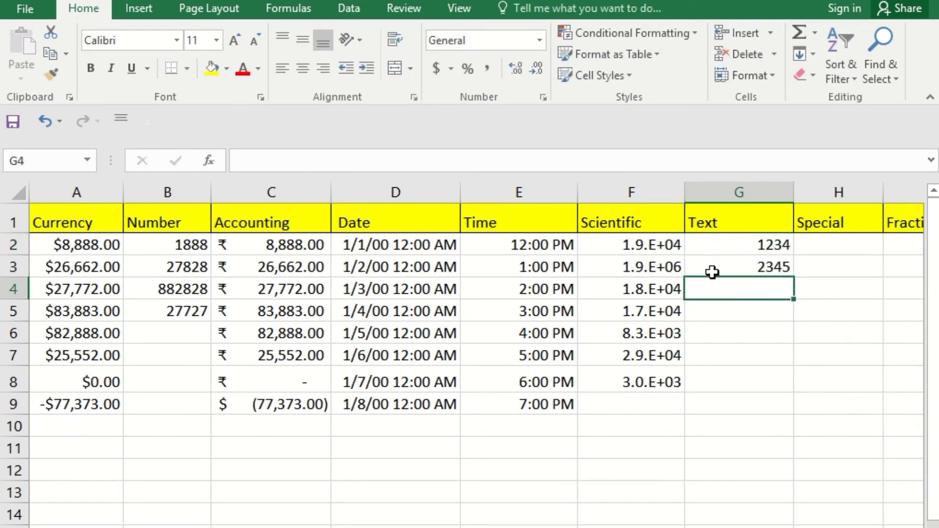
Format G2:G3 as Text and start a =sum formula in G5
drag(724, 220, 723, 235)
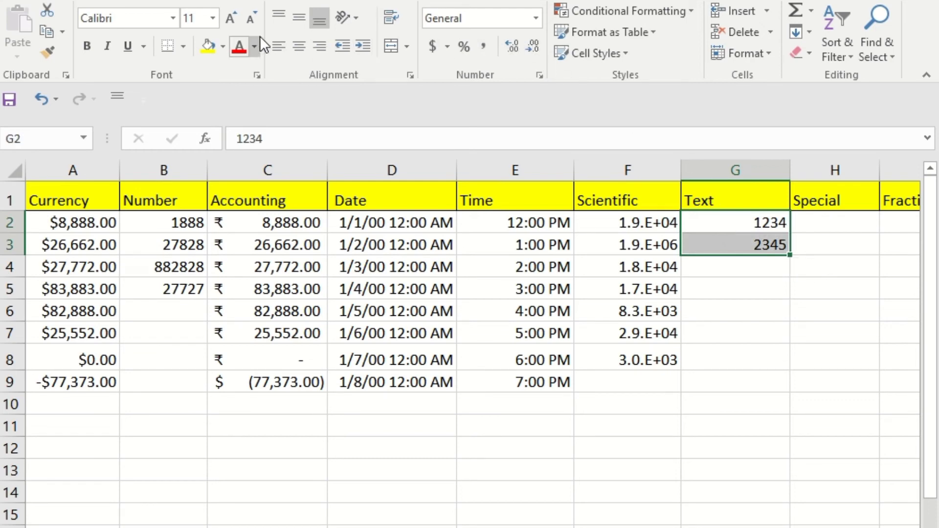
click(534, 19)
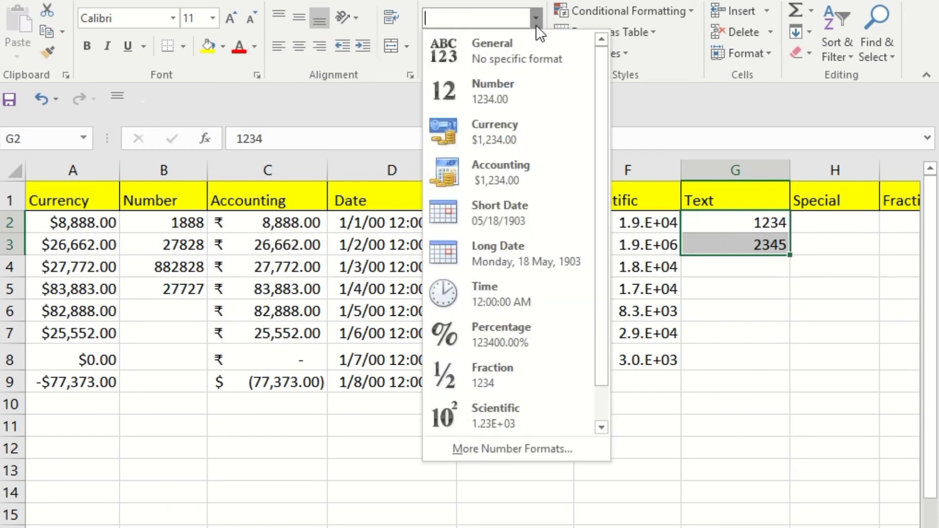
drag(603, 370, 591, 449)
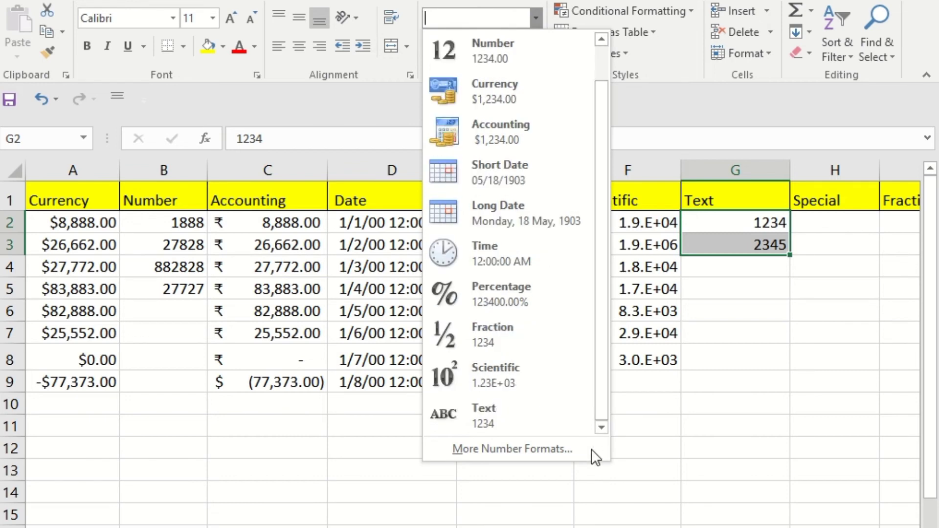
click(522, 410)
click(748, 291)
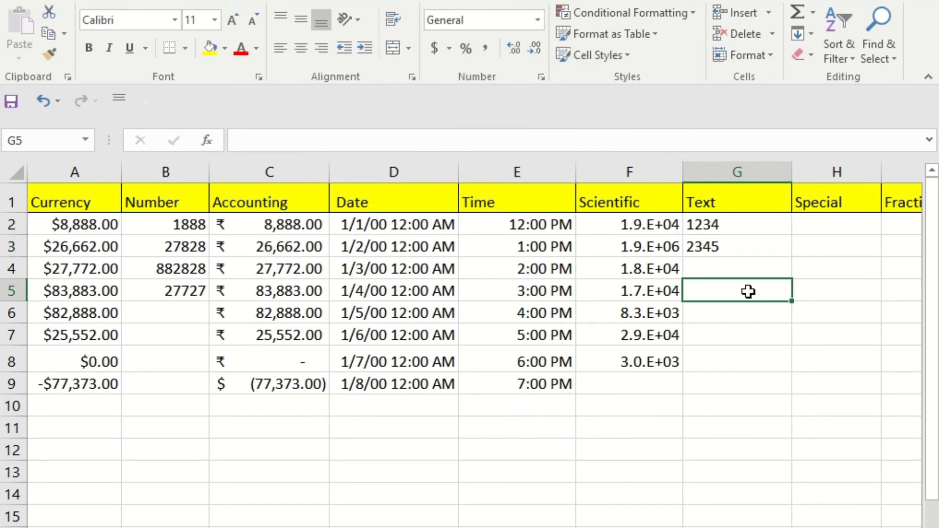
text(=sum)
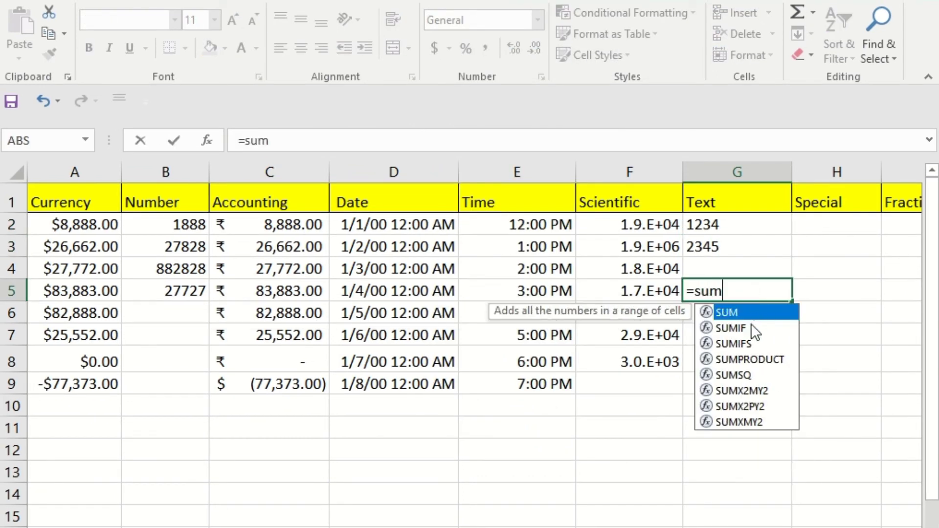
Enter =SUMIF(G2:G3) in G5 and dismiss the too-few-arguments error
double_click(741, 326)
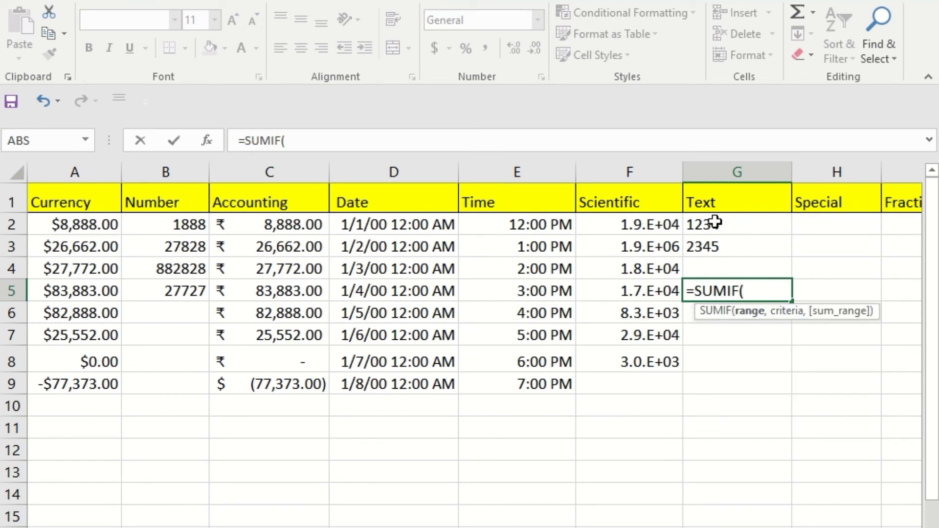
drag(715, 222, 717, 250)
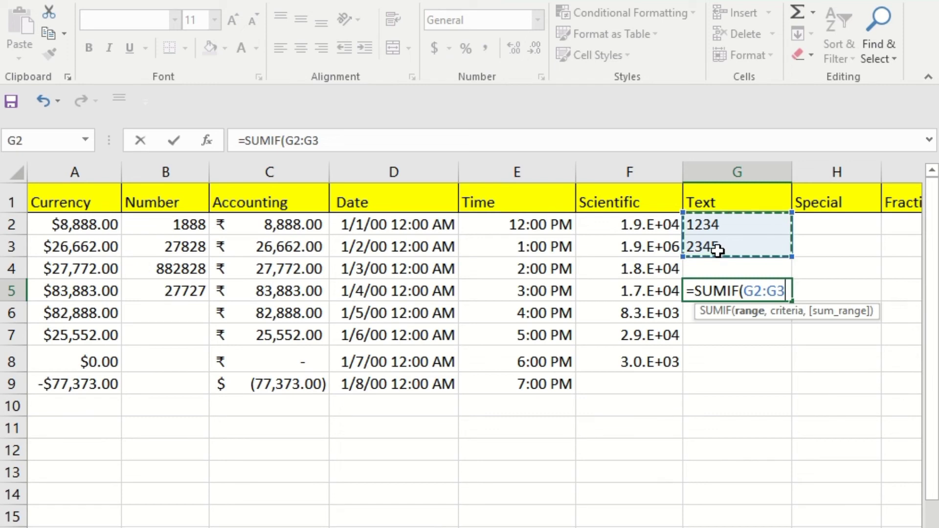
text())
key(Return)
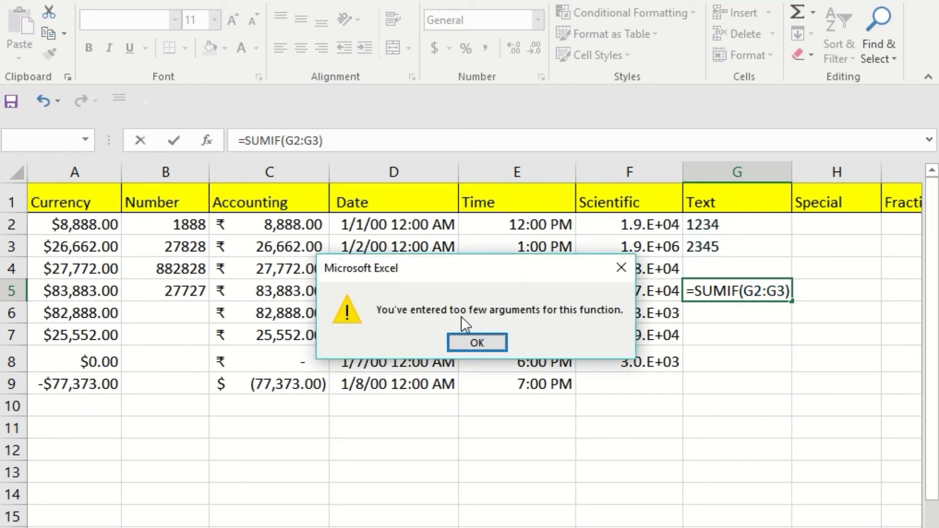
click(489, 341)
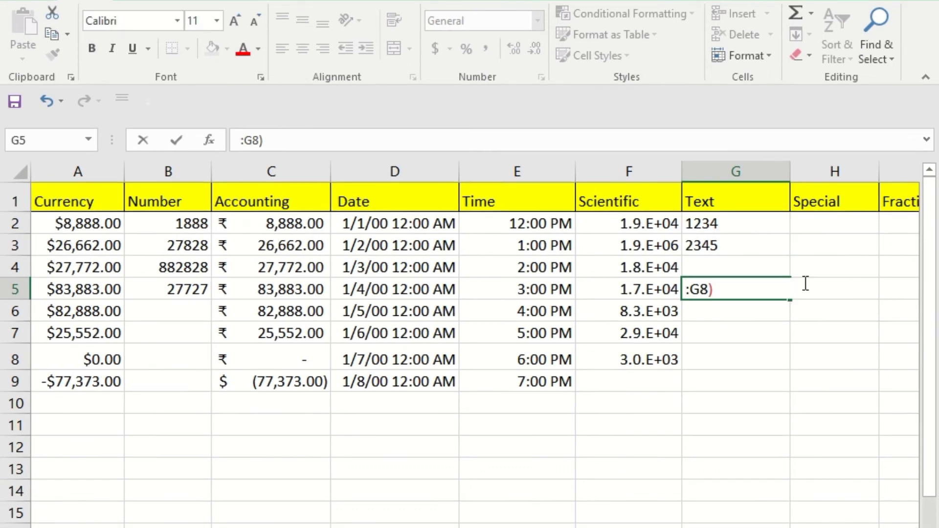
Clear the Text column and enter File in G2 and Name in G3
drag(754, 224, 738, 324)
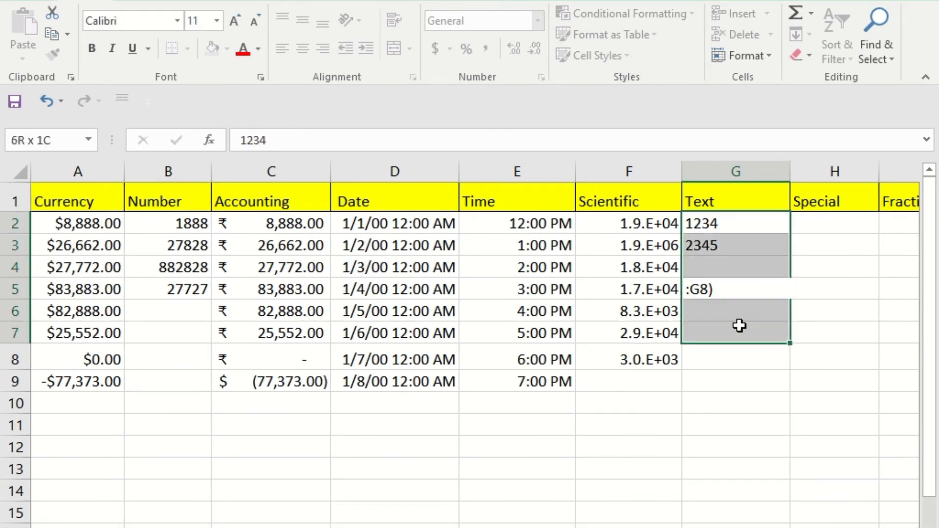
key(Delete)
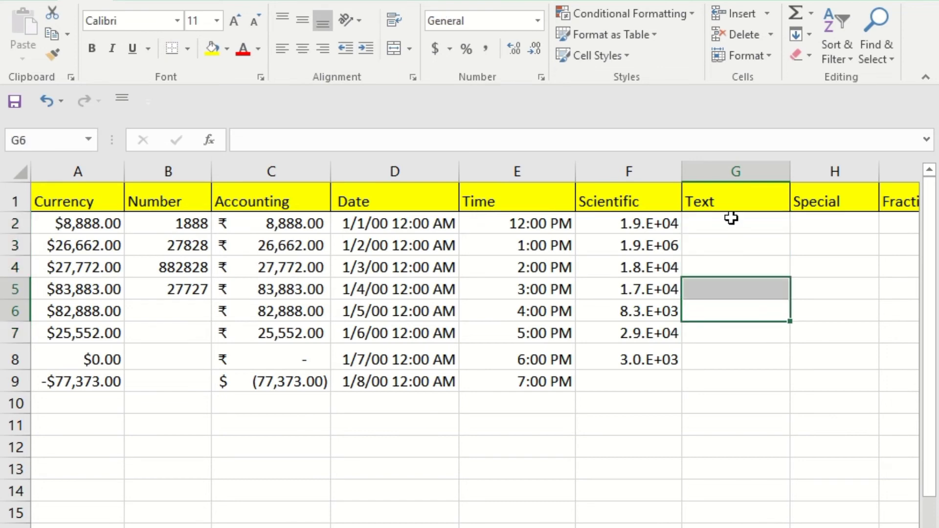
click(717, 220)
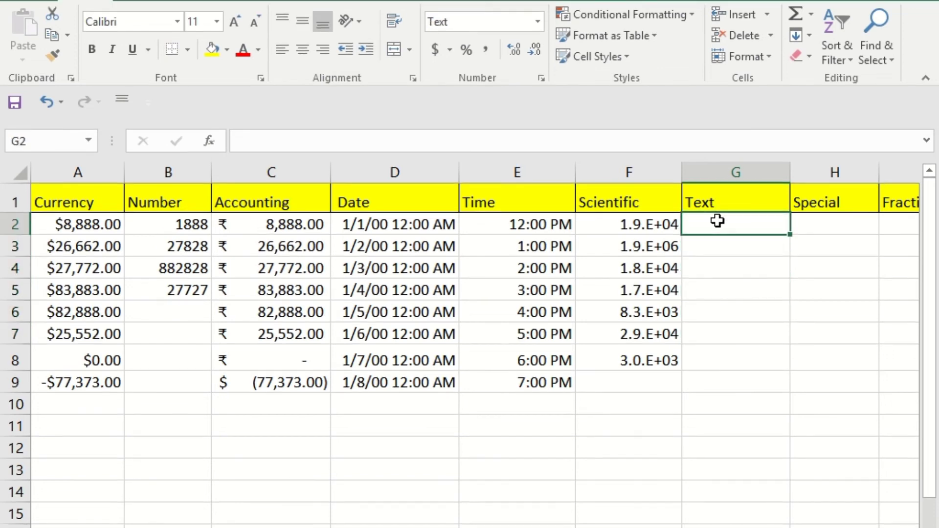
text(Fiel)
key(BackSpace)
key(BackSpace)
text(le\)
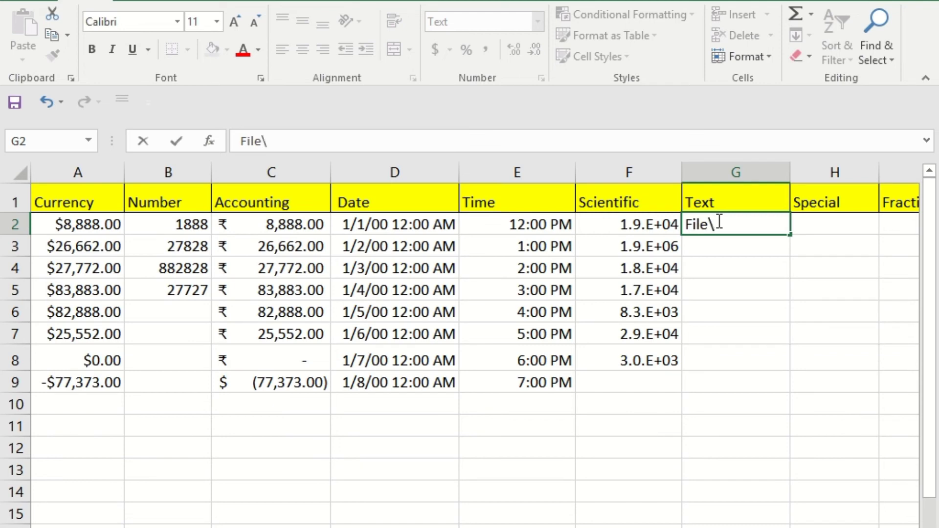
key(BackSpace)
key(Return)
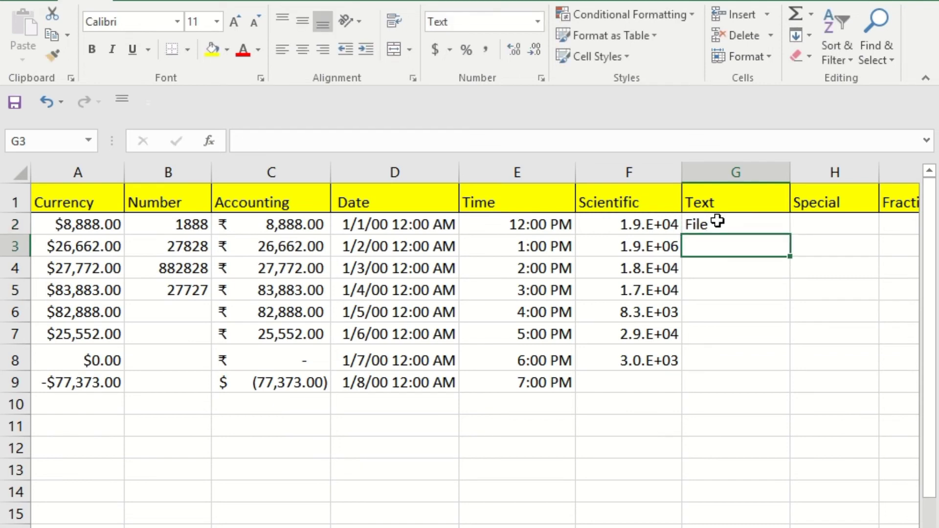
text(Name)
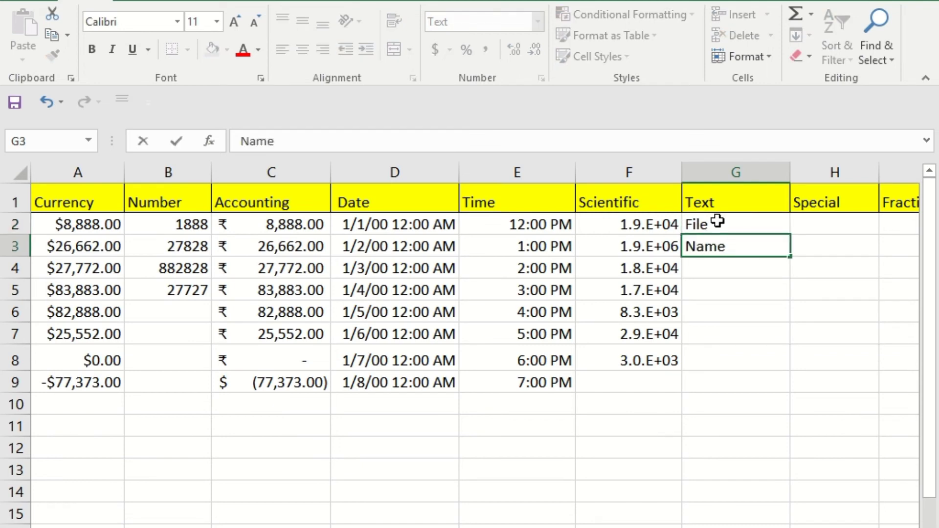
key(Return)
Apply the Text number format to G2:G8
drag(717, 221, 726, 350)
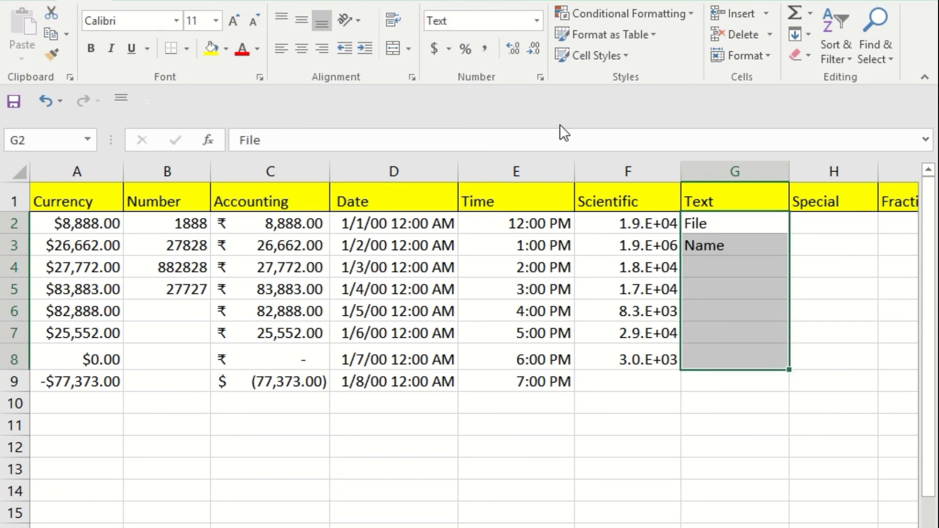
click(536, 22)
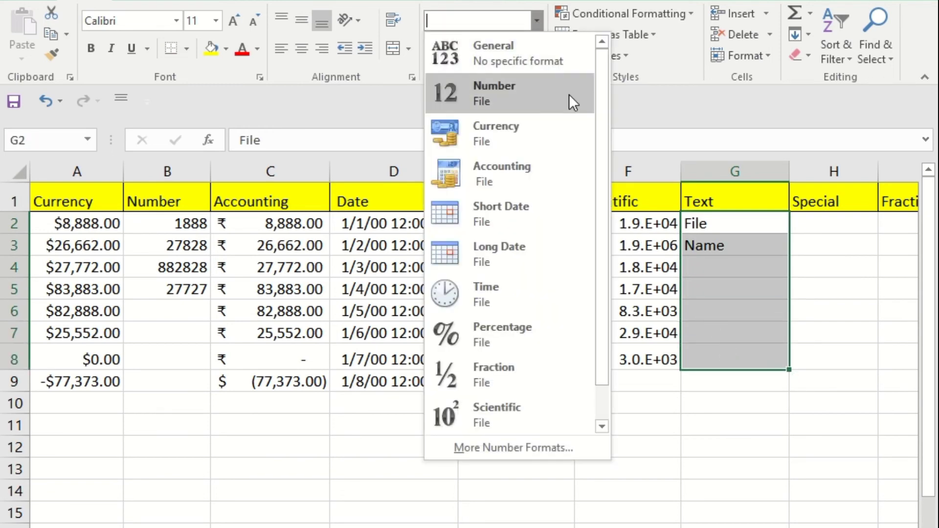
drag(597, 357, 600, 419)
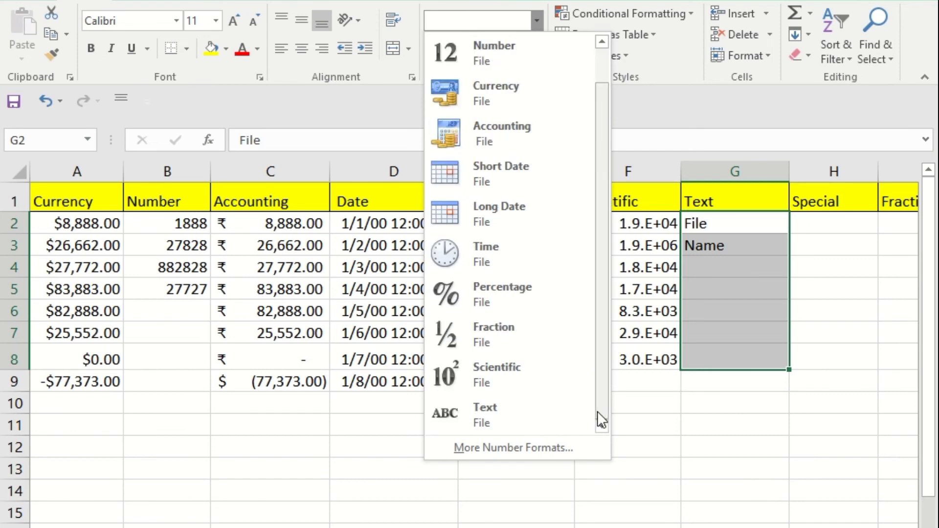
click(561, 426)
click(741, 429)
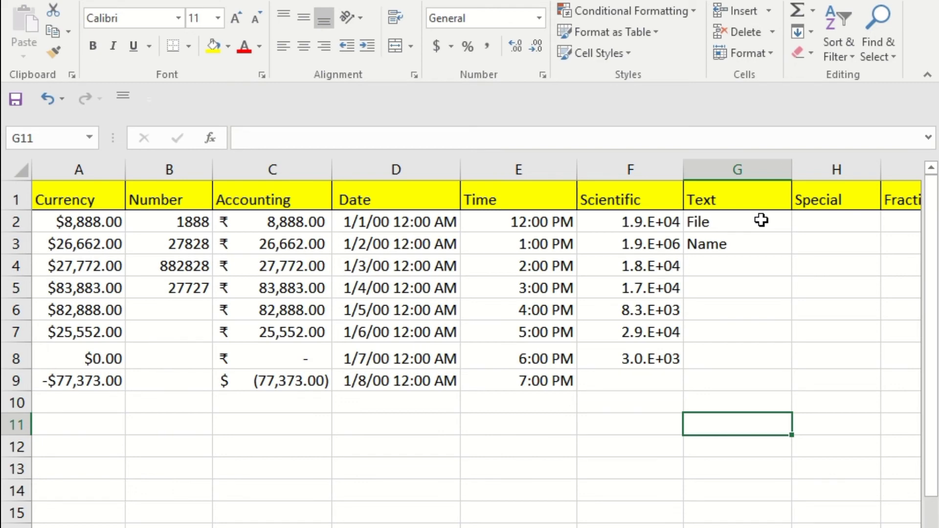
click(759, 220)
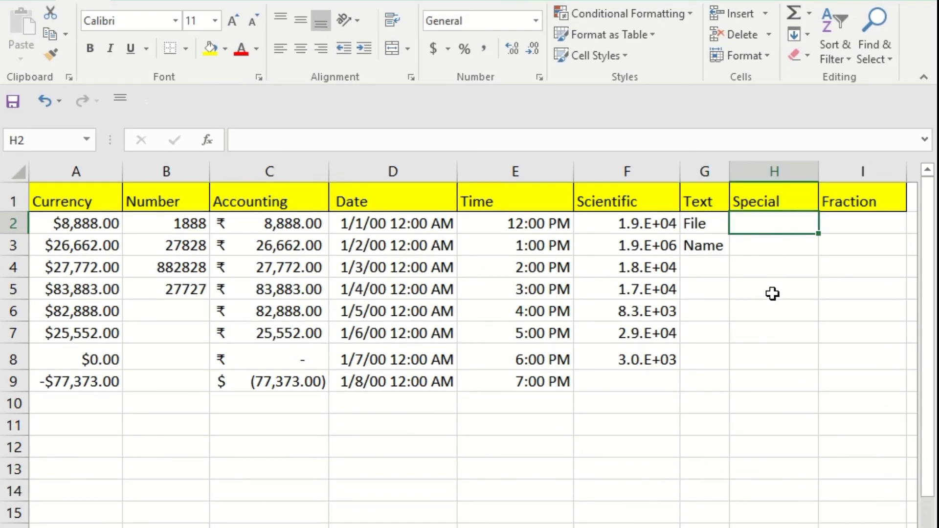
text(8828822)
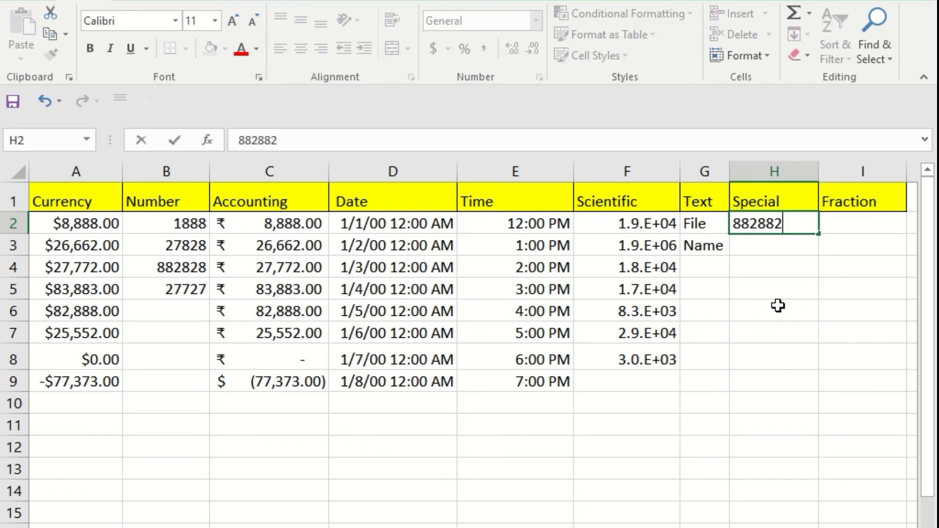
text(920)
key(Return)
text(727)
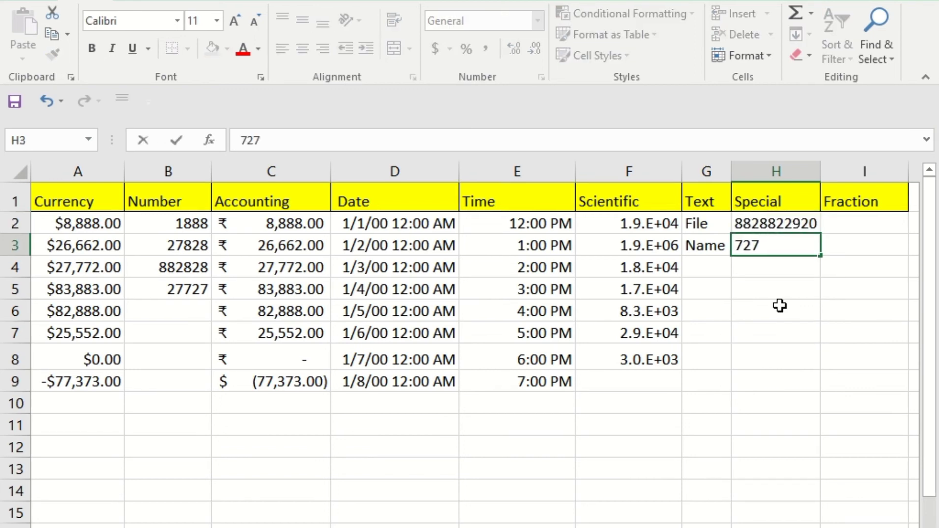
text(2)
key(Return)
text(822)
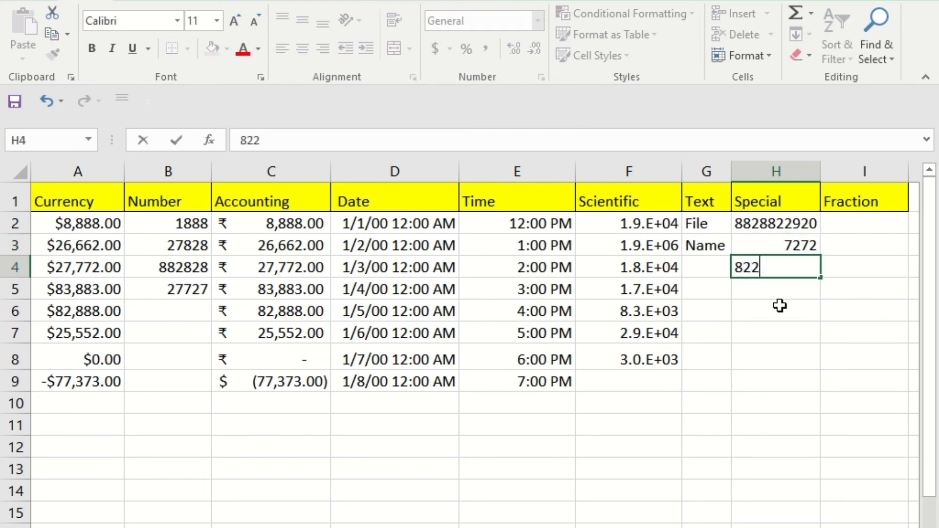
text(992)
key(Return)
Enter 882 in H5 and apply the Special Zip Code + 4 format to H2:H5
text(882)
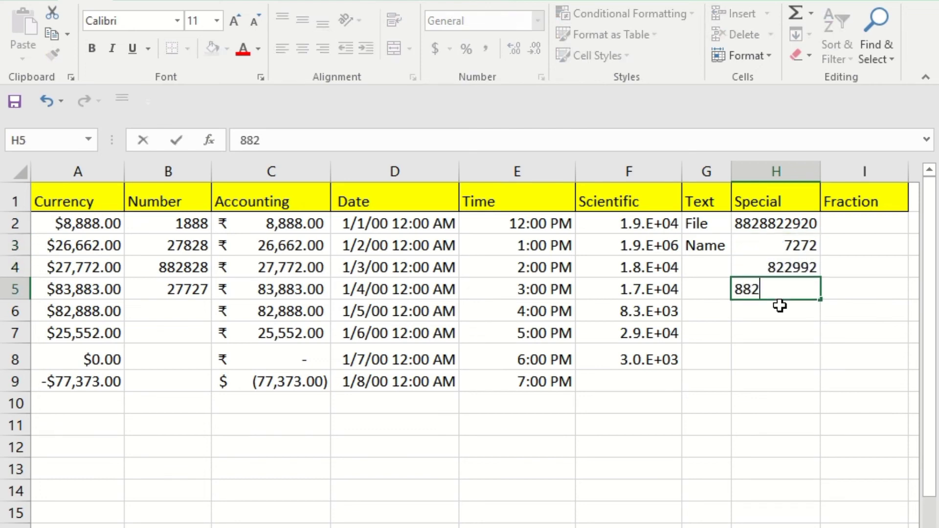
drag(780, 223, 797, 289)
click(537, 20)
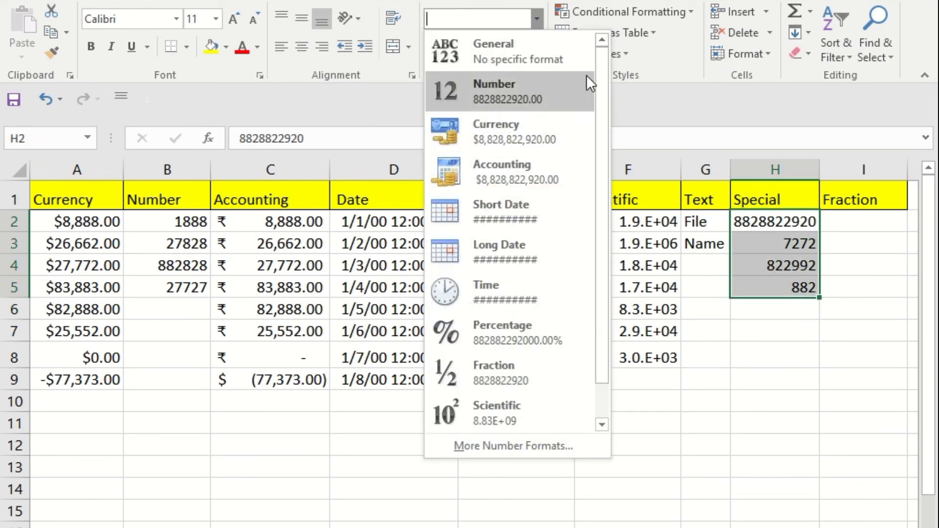
scroll(607, 244, down, 1)
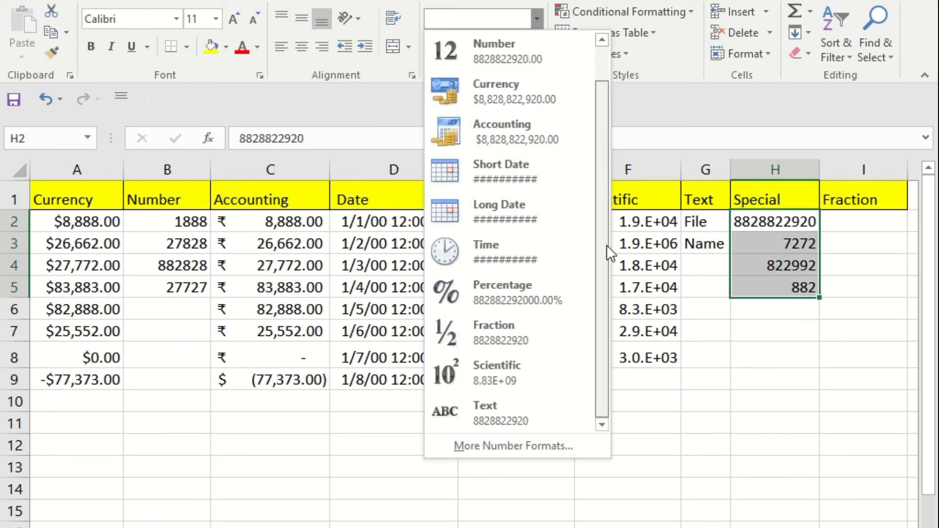
click(502, 445)
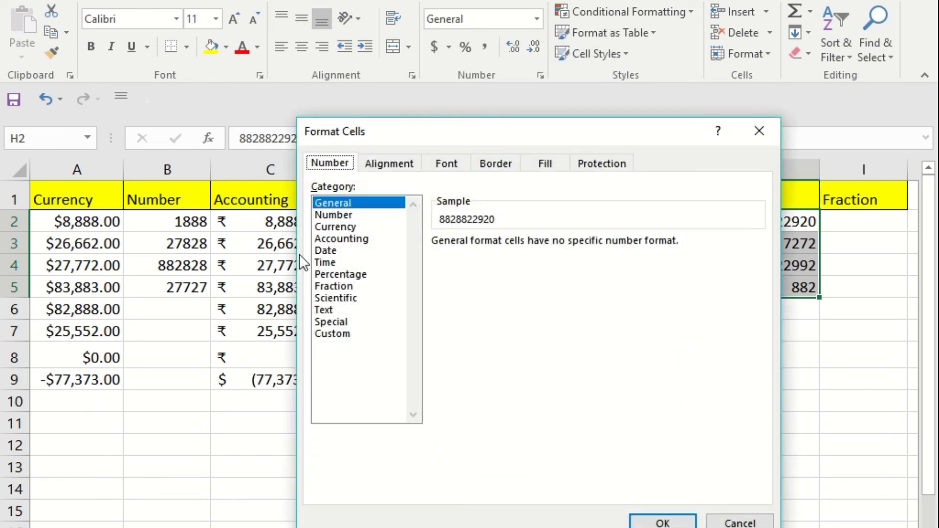
click(326, 320)
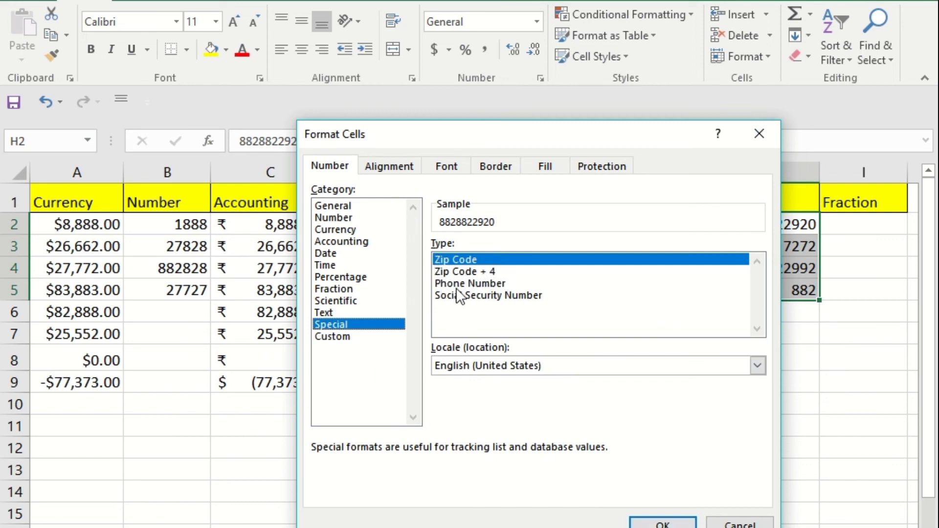
click(464, 271)
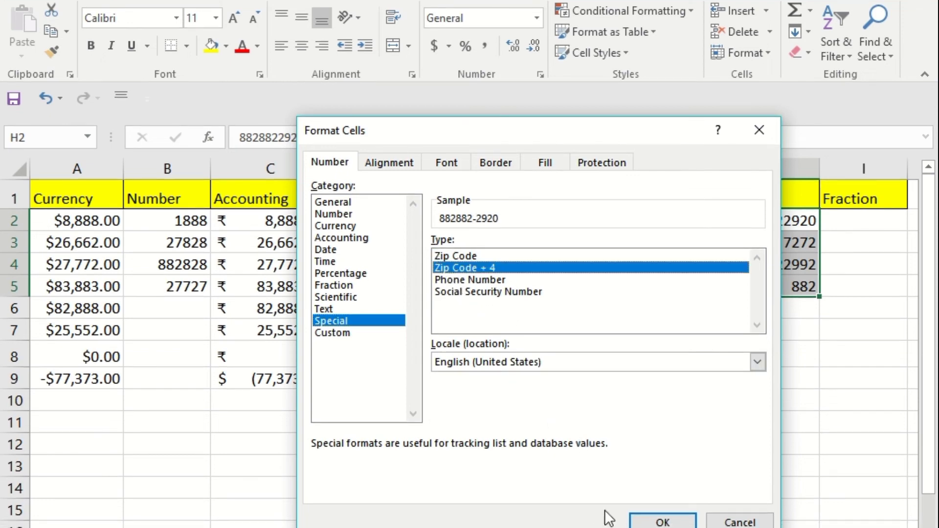
click(650, 523)
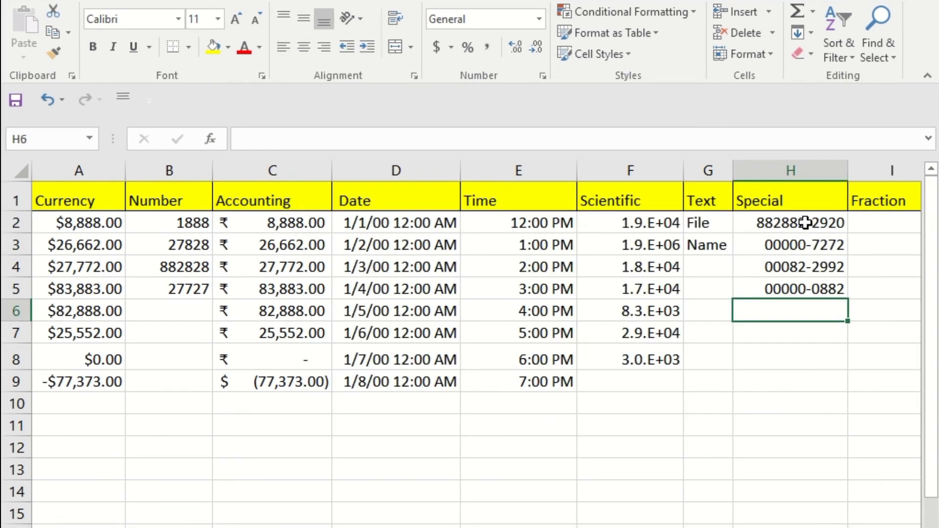
click(806, 221)
click(811, 242)
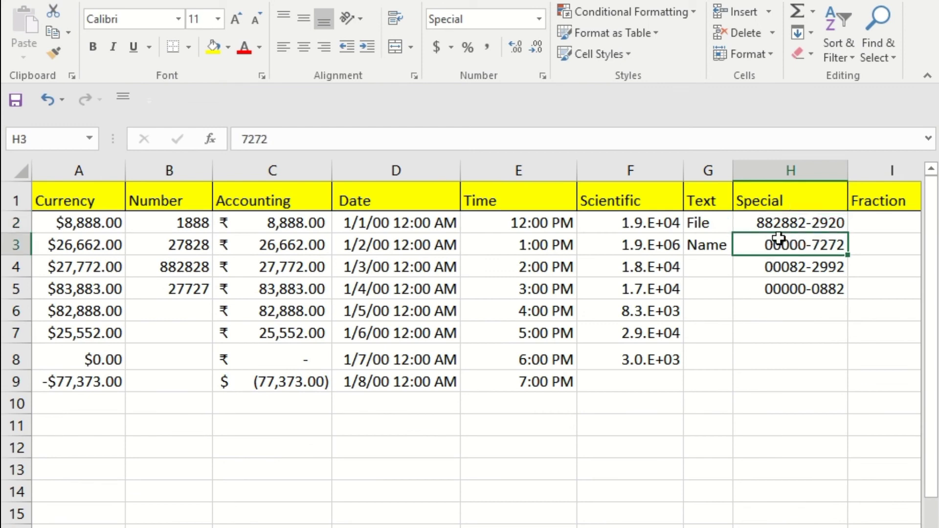
click(787, 223)
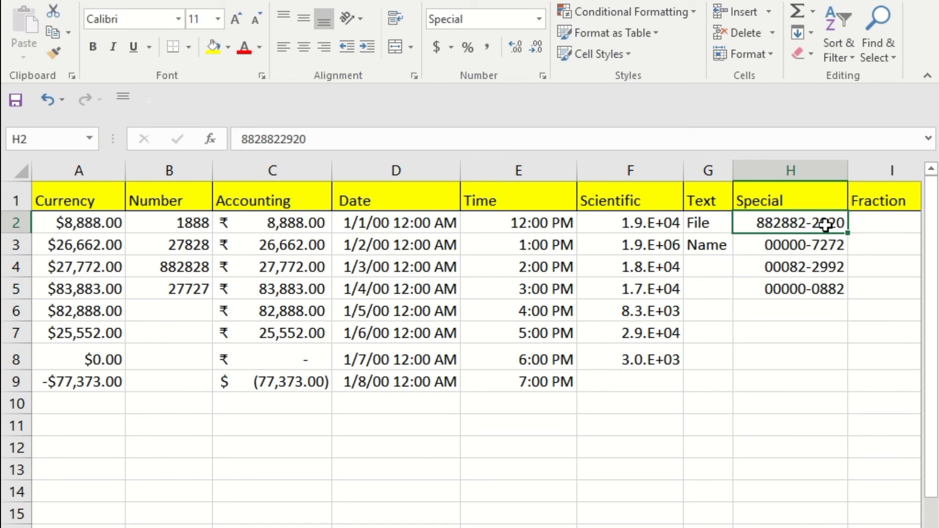
drag(826, 225, 793, 310)
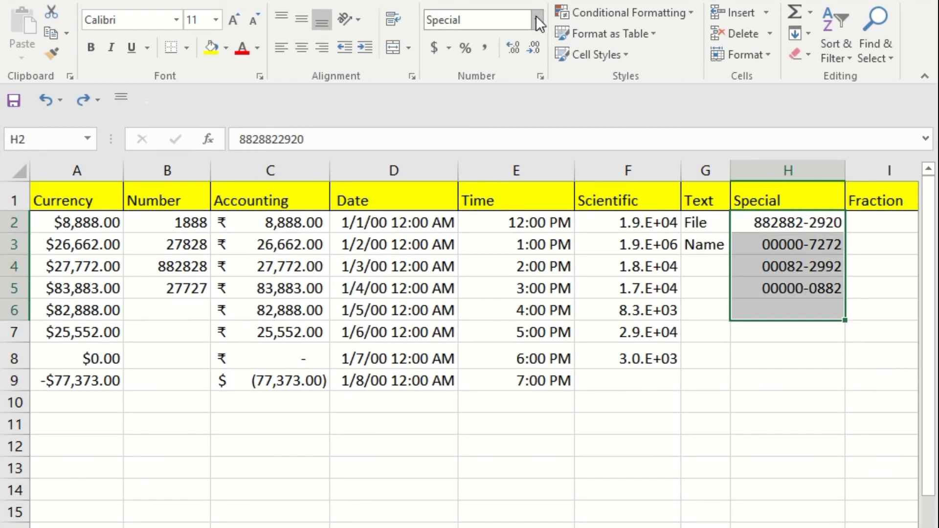
click(537, 19)
click(514, 450)
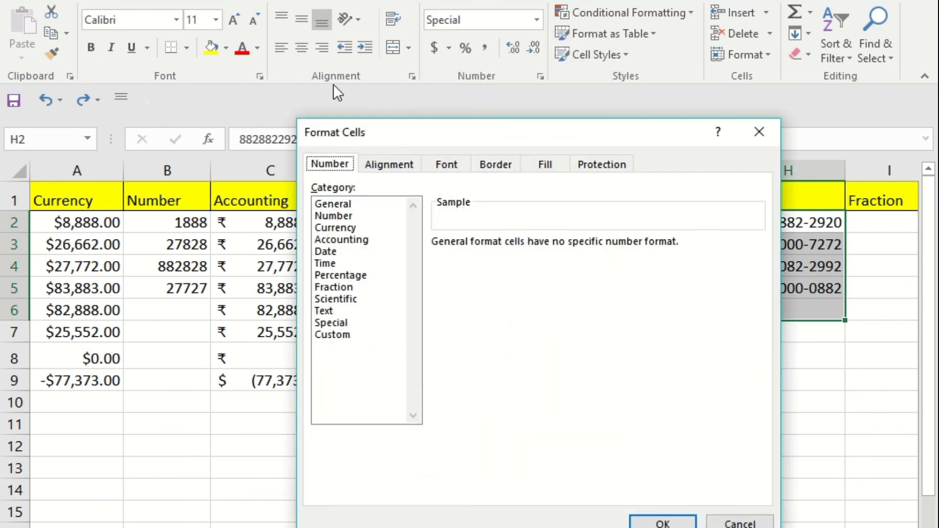
click(328, 322)
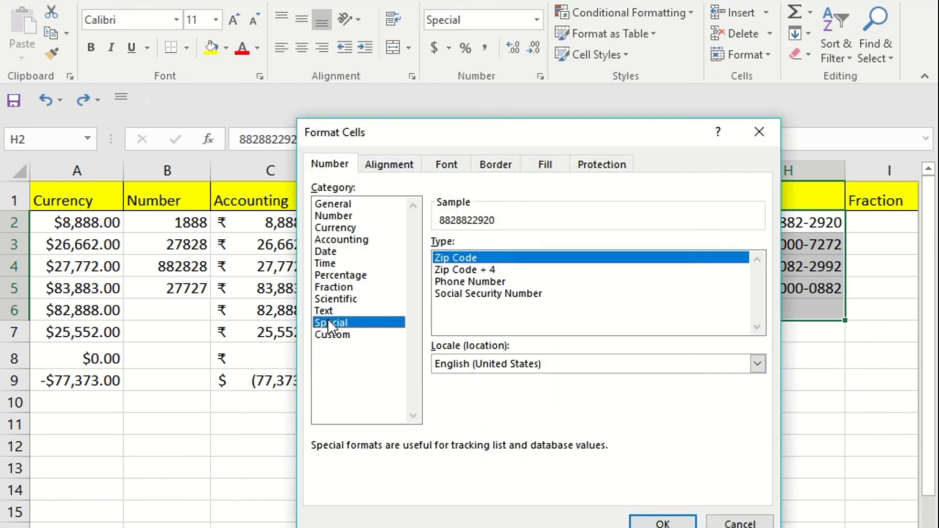
click(476, 282)
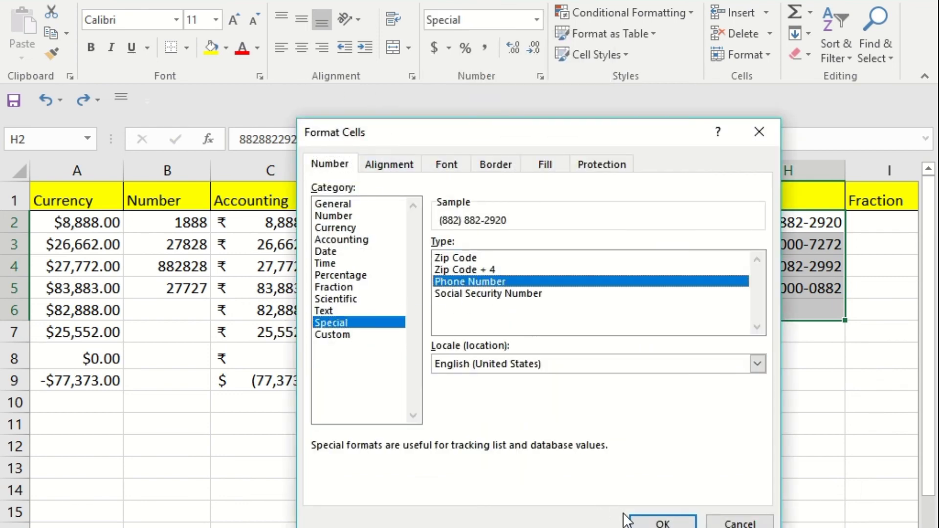
click(650, 523)
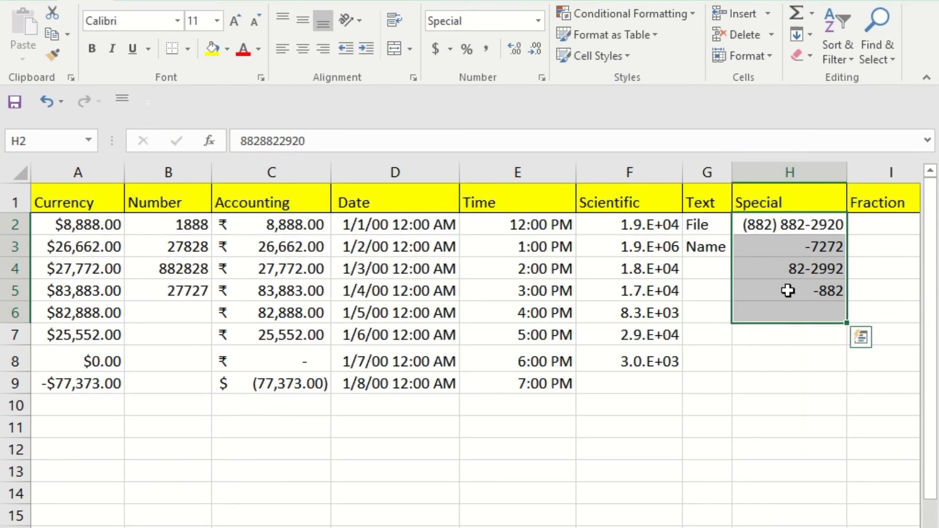
click(792, 356)
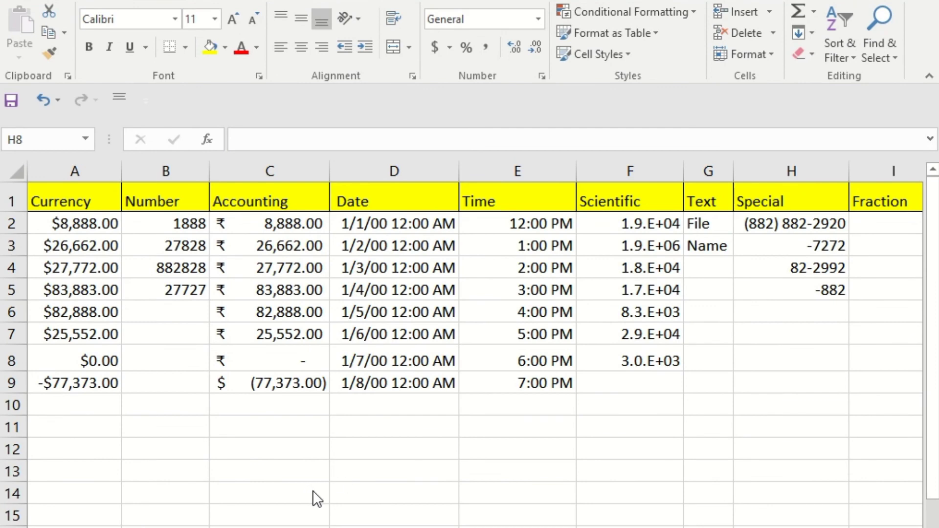
Apply the Special Social Security Number format to H2:H6, e.g. 000-00-7272
click(783, 223)
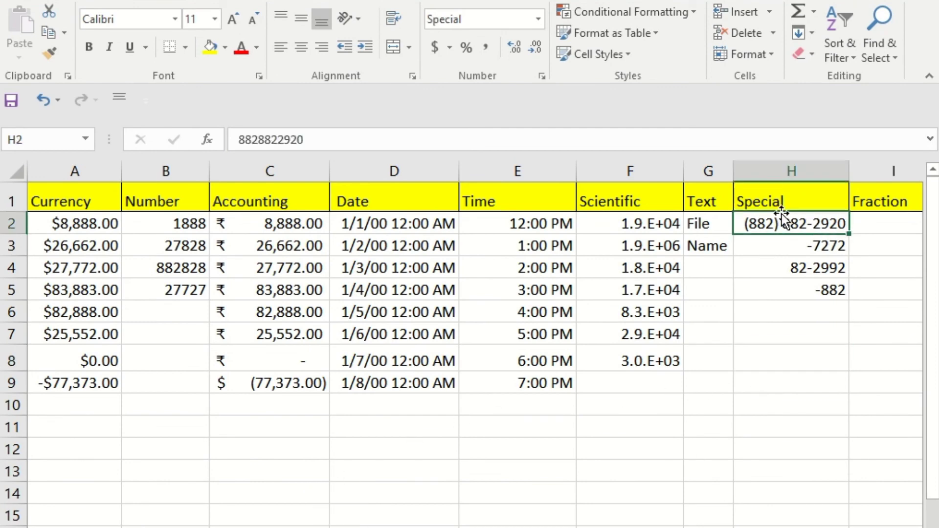
drag(781, 213, 792, 319)
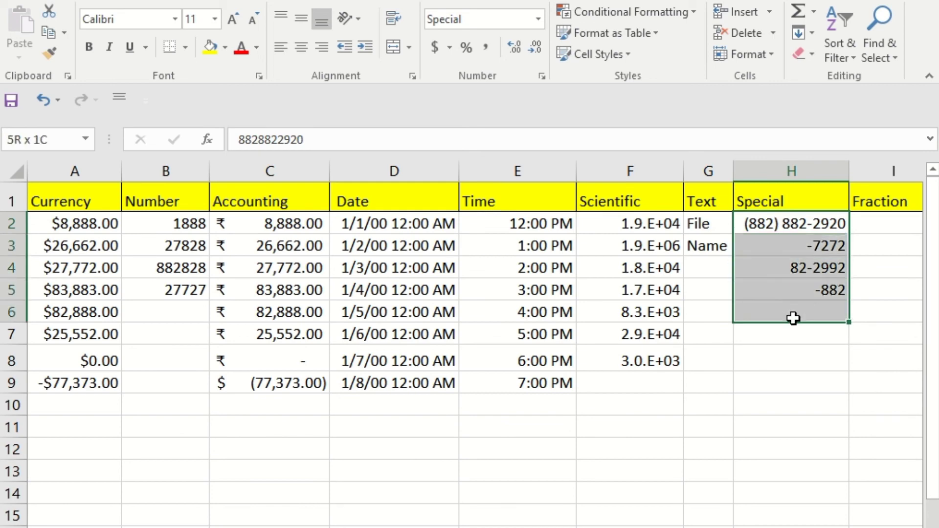
click(537, 18)
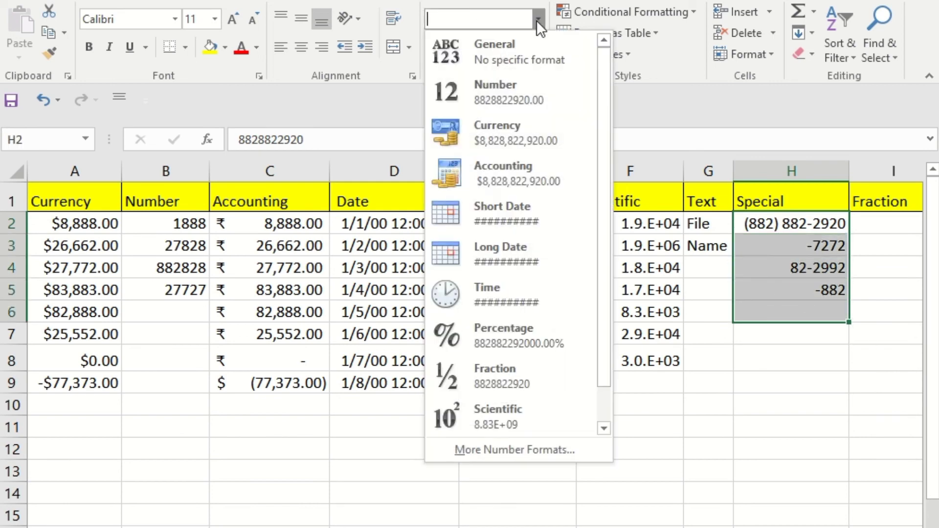
click(545, 453)
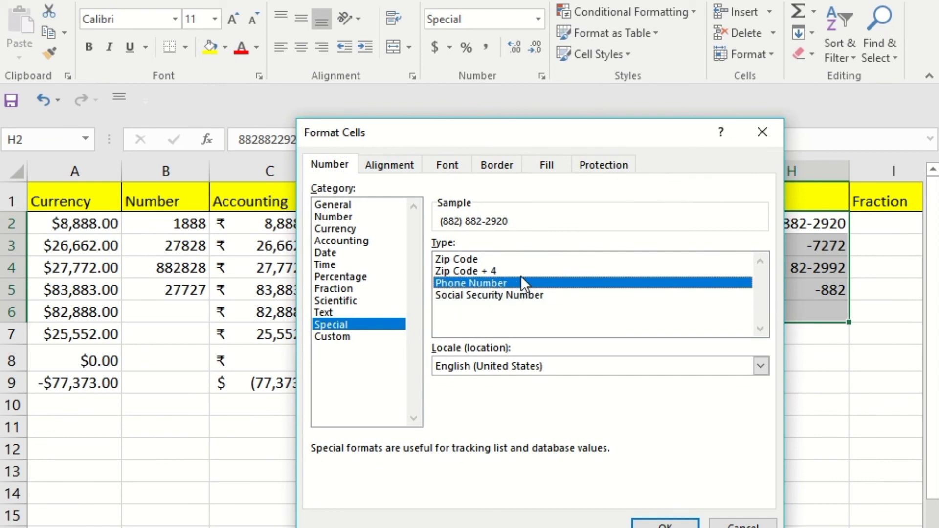
click(518, 292)
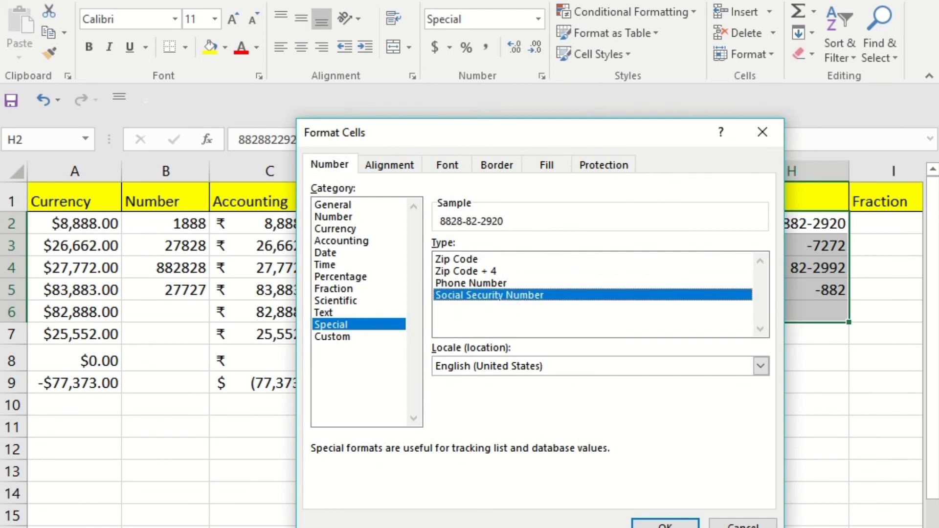
click(665, 523)
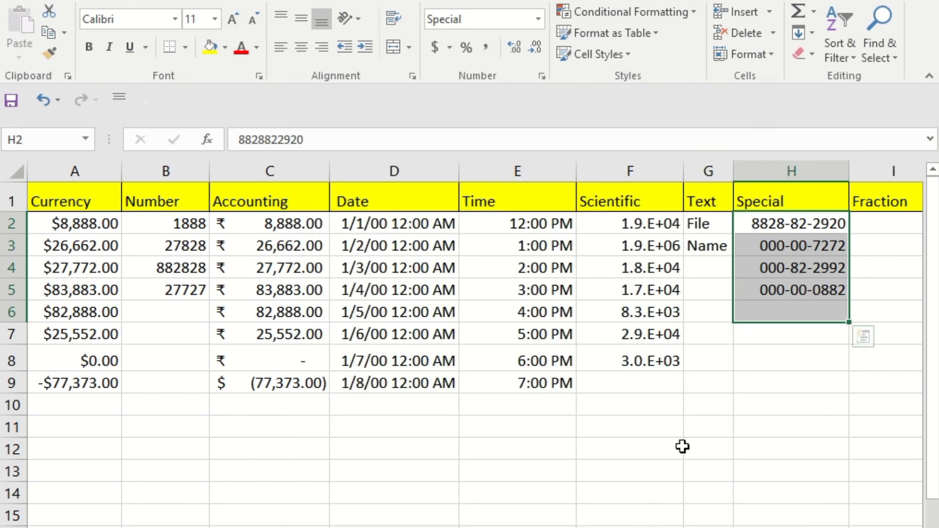
click(807, 362)
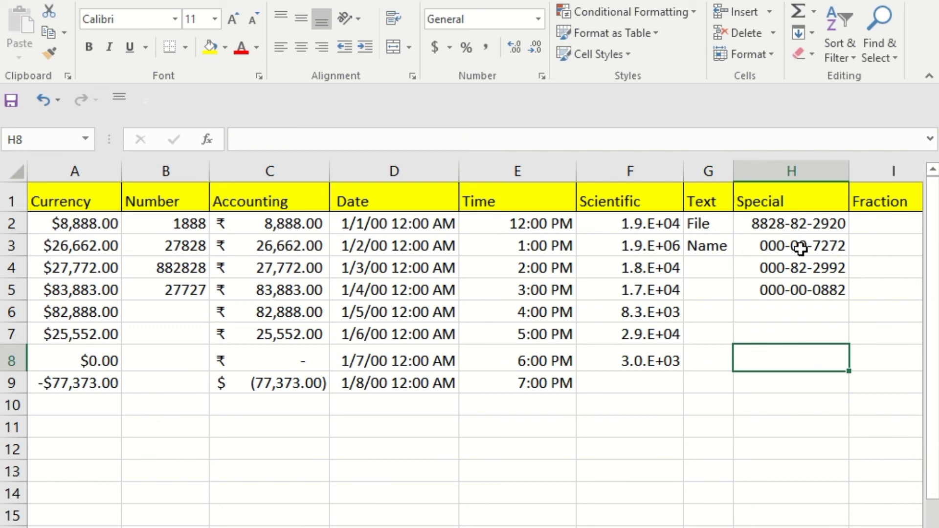
Enter 0.6, 0.6 and 0.75 into I2:I4 of the Fraction column
drag(806, 217, 817, 380)
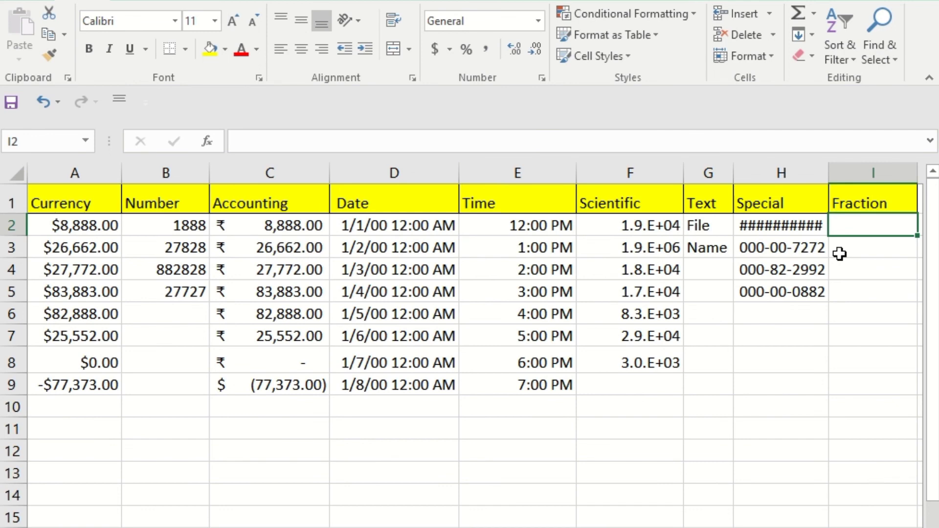
text(0.6)
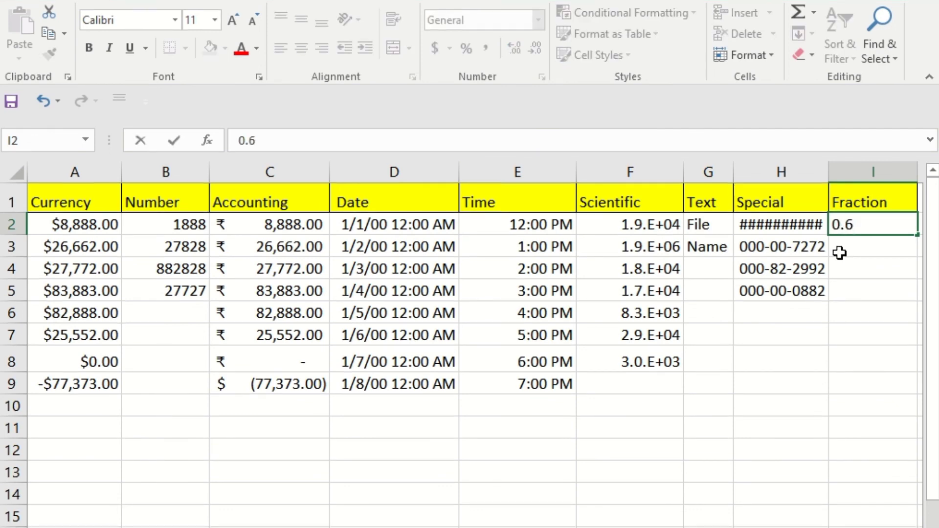
key(Return)
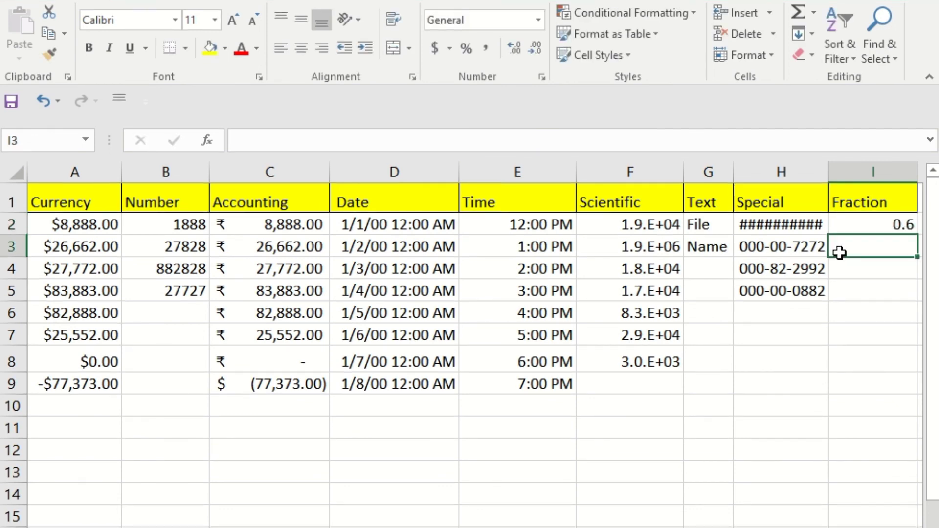
text(0.6)
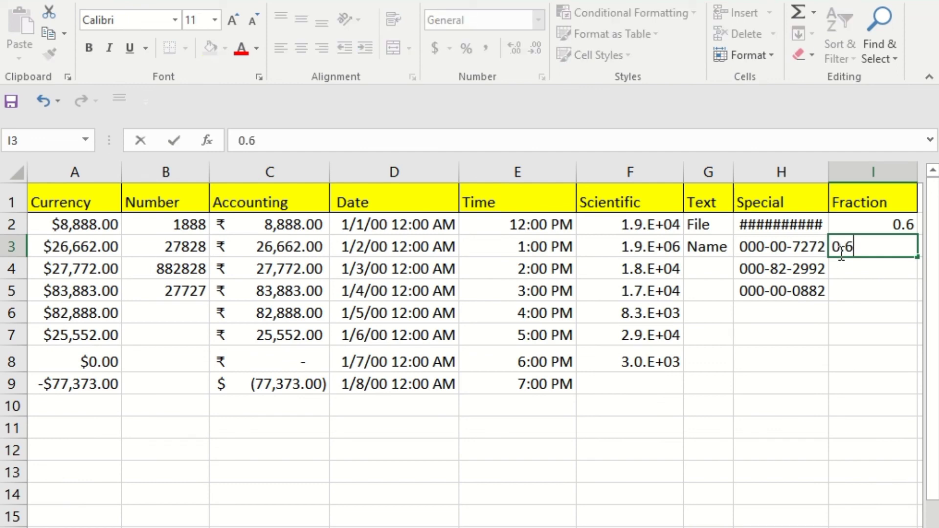
key(Return)
text(.)
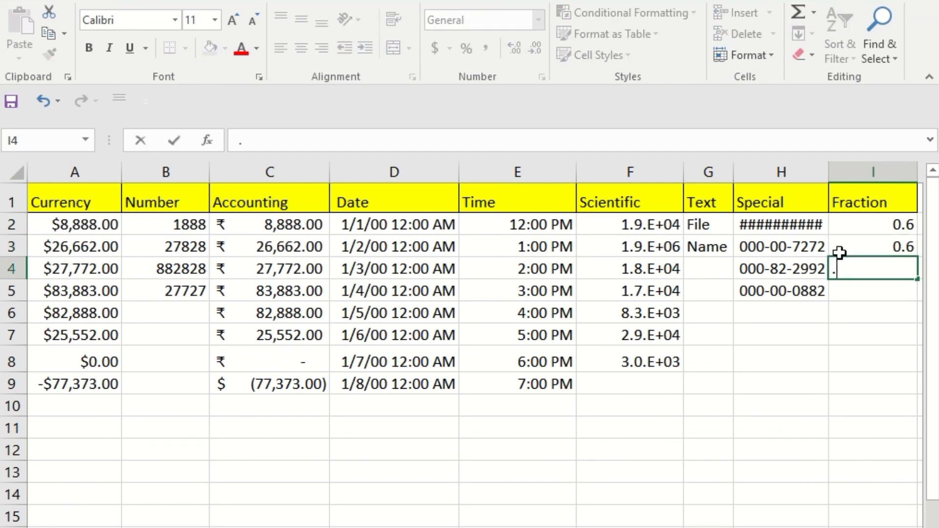
key(BackSpace)
text(0.75)
key(Return)
Fill the series down to I8, correct I8 to 0.025, and select I2:I8
drag(854, 231, 867, 262)
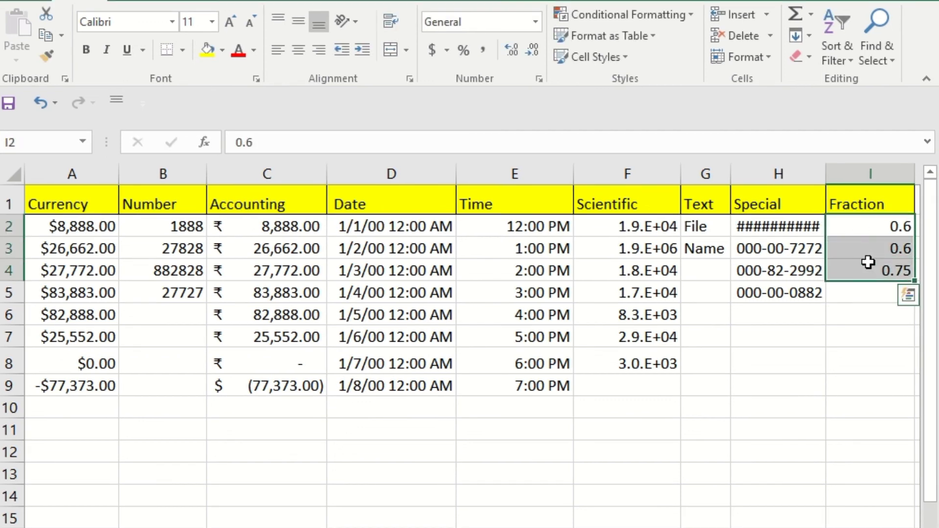
drag(913, 281, 914, 382)
click(878, 425)
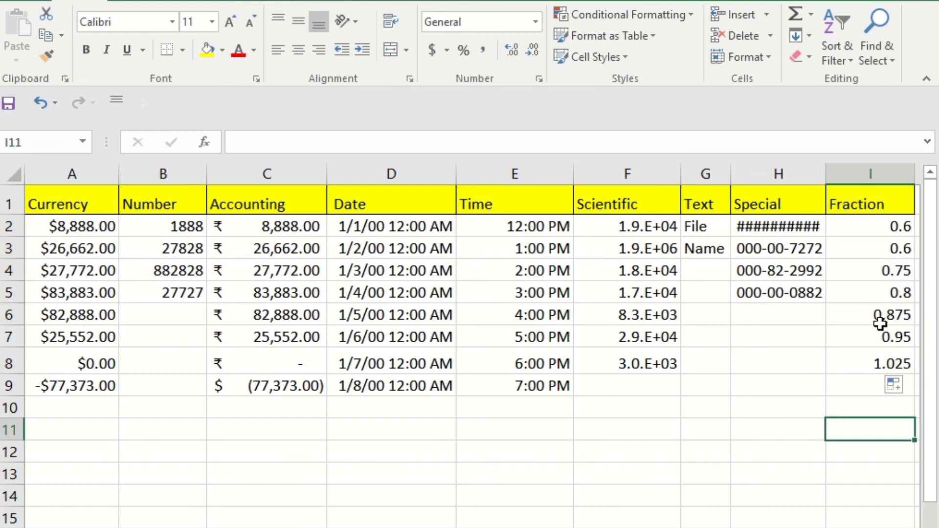
click(884, 361)
double_click(882, 363)
key(BackSpace)
text(0)
key(Return)
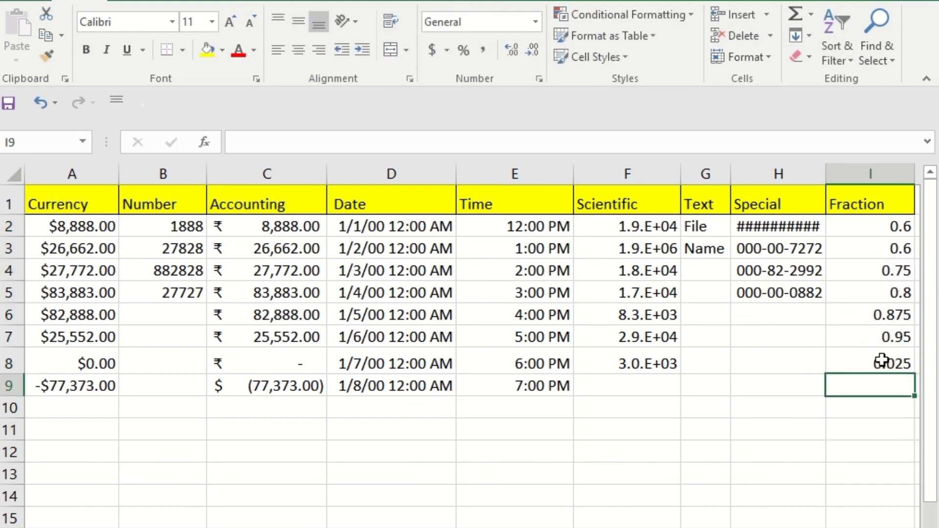
click(901, 229)
key(ctrl+shift+Down)
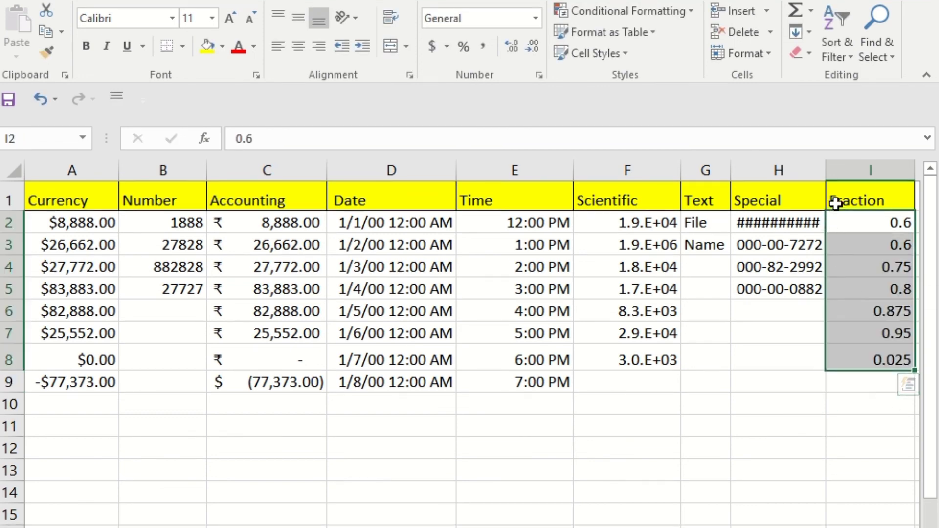
Apply the Fraction format to I2:I8 and clear the rounded values in I7:I8
click(536, 26)
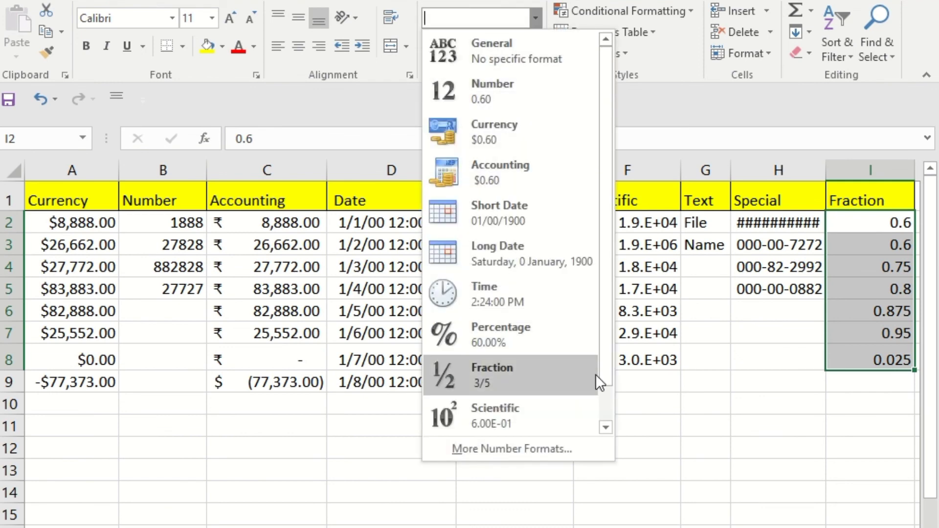
click(540, 453)
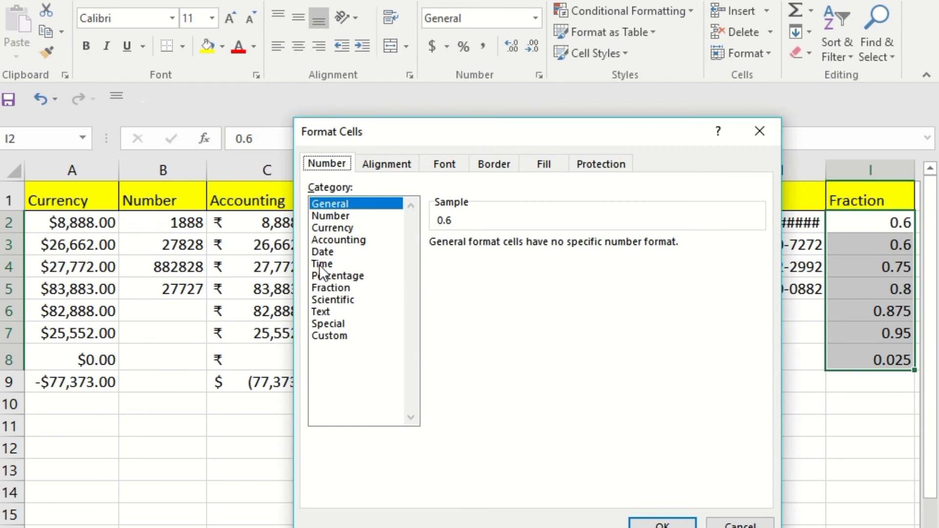
click(341, 287)
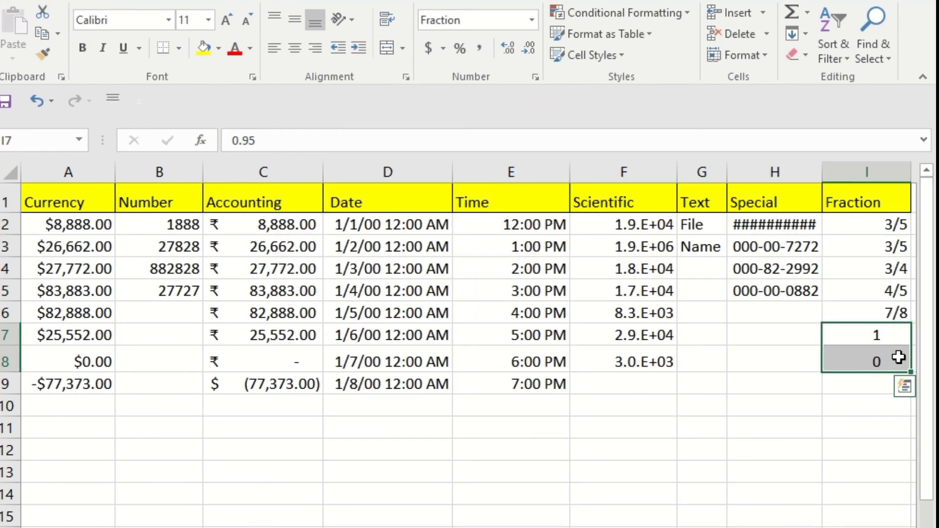
key(Delete)
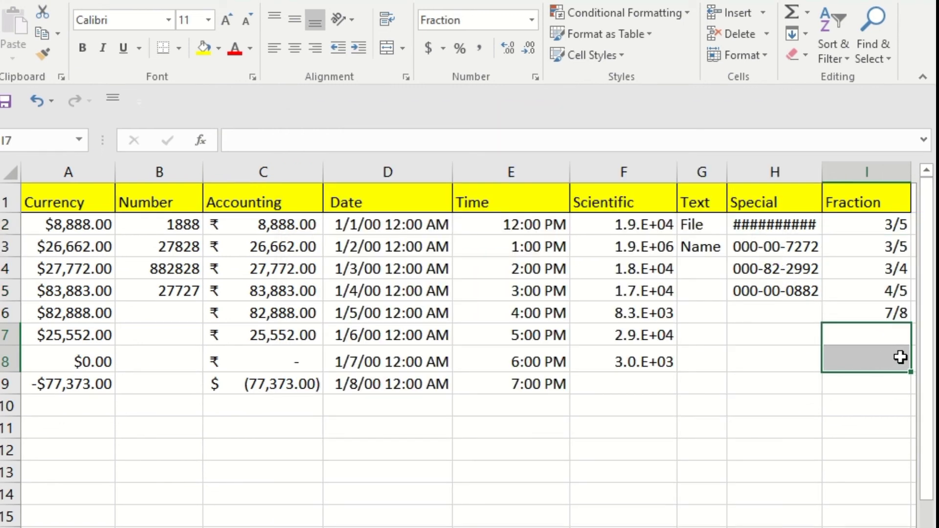
drag(886, 226, 887, 307)
click(678, 413)
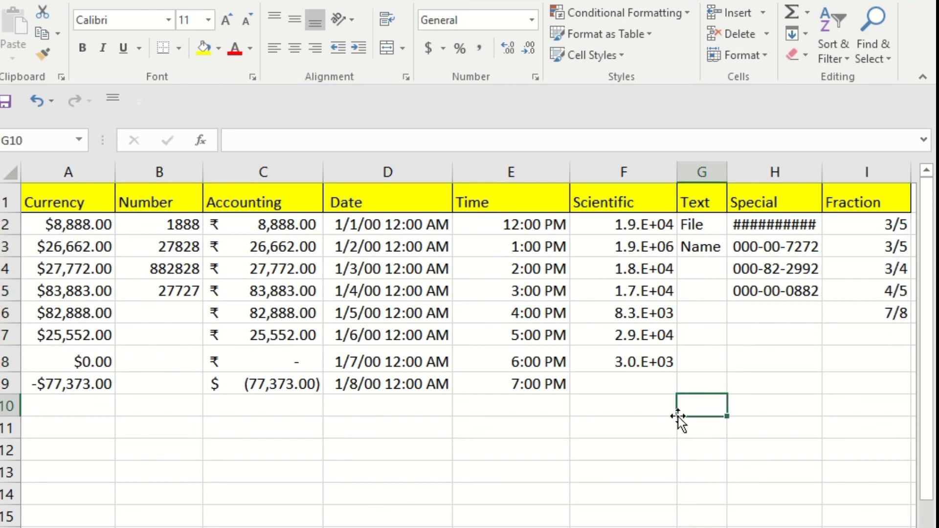